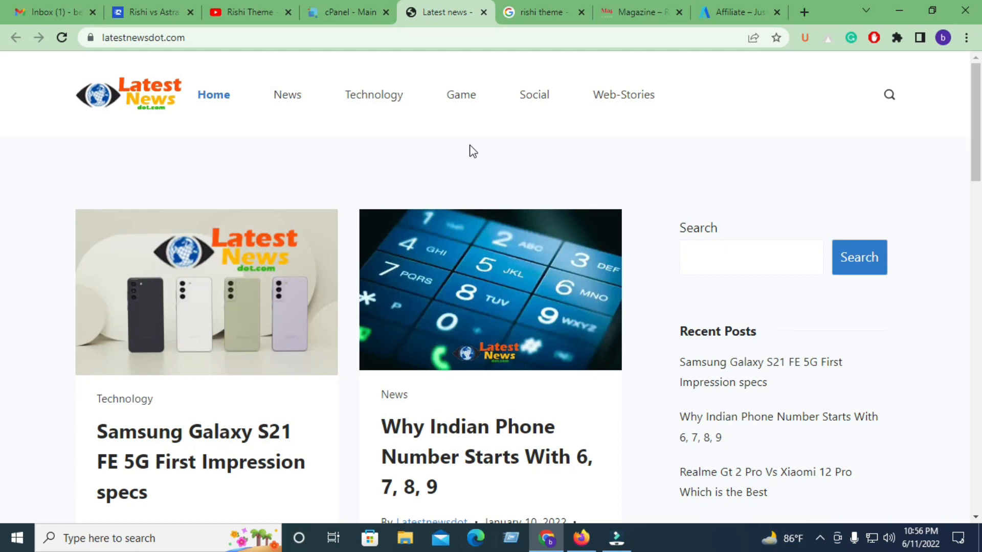
Step: Compare the article's PageSpeed Insights mobile and desktop reports, both scoring 100 performance
{"action": "left_click", "coordinate": [581, 537]}
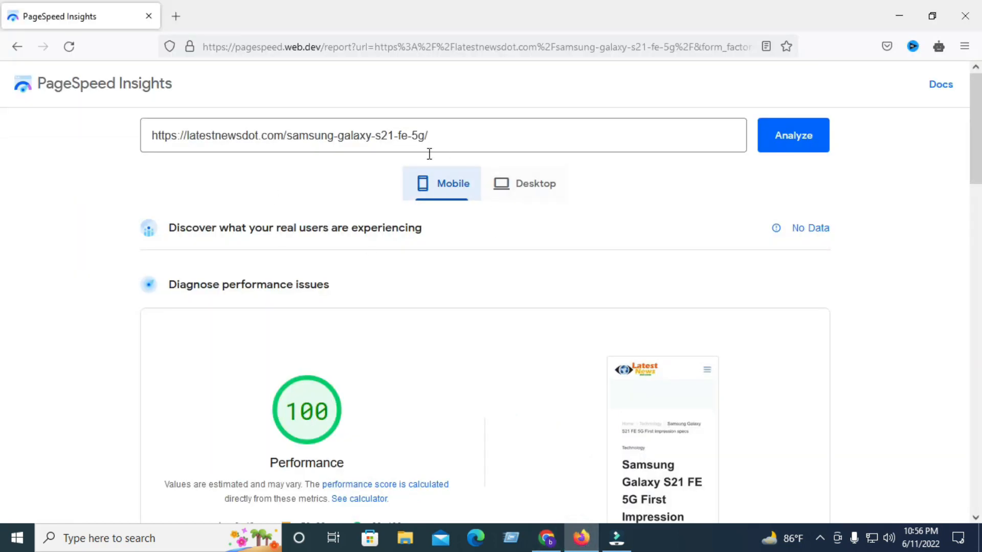
{"action": "left_click", "coordinate": [531, 194]}
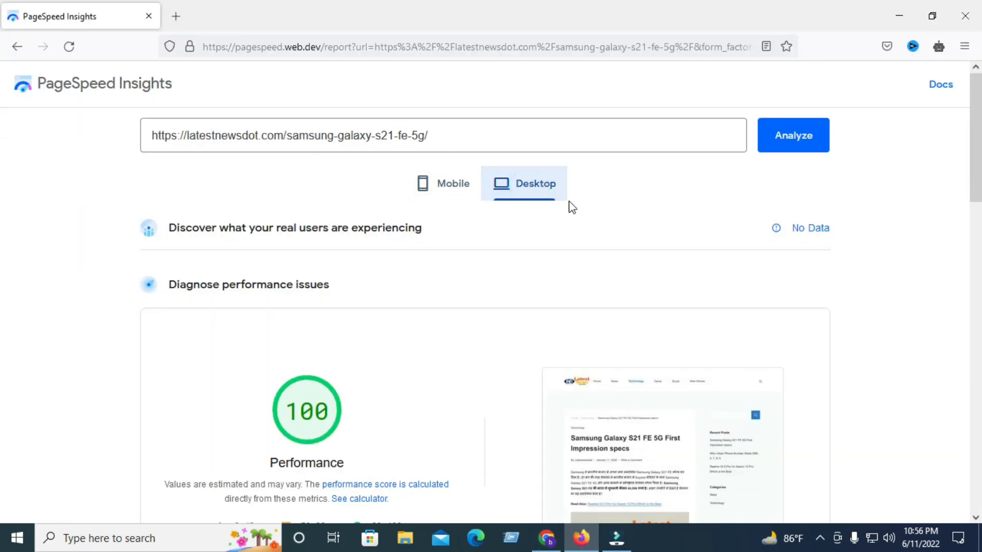
{"action": "left_click", "coordinate": [444, 186]}
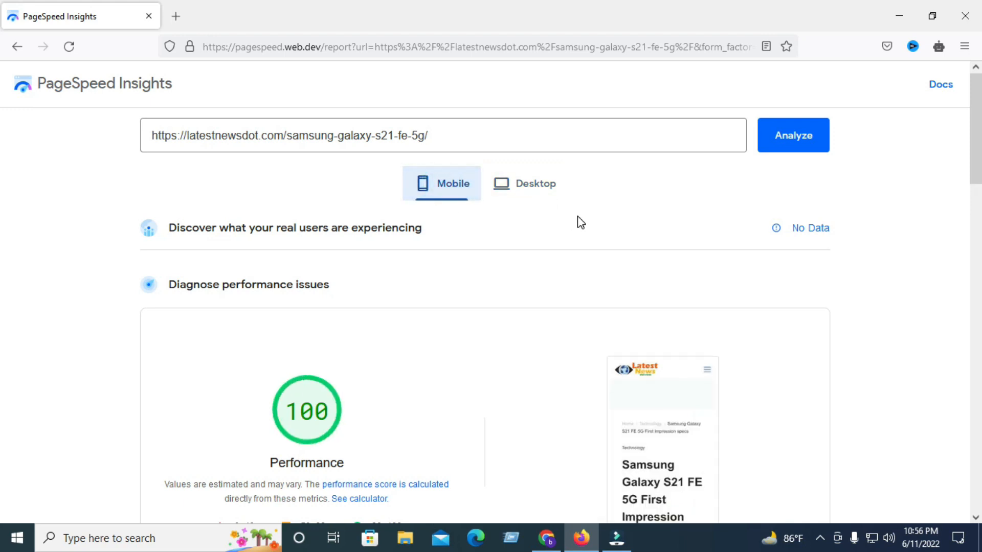
{"action": "left_click", "coordinate": [529, 193]}
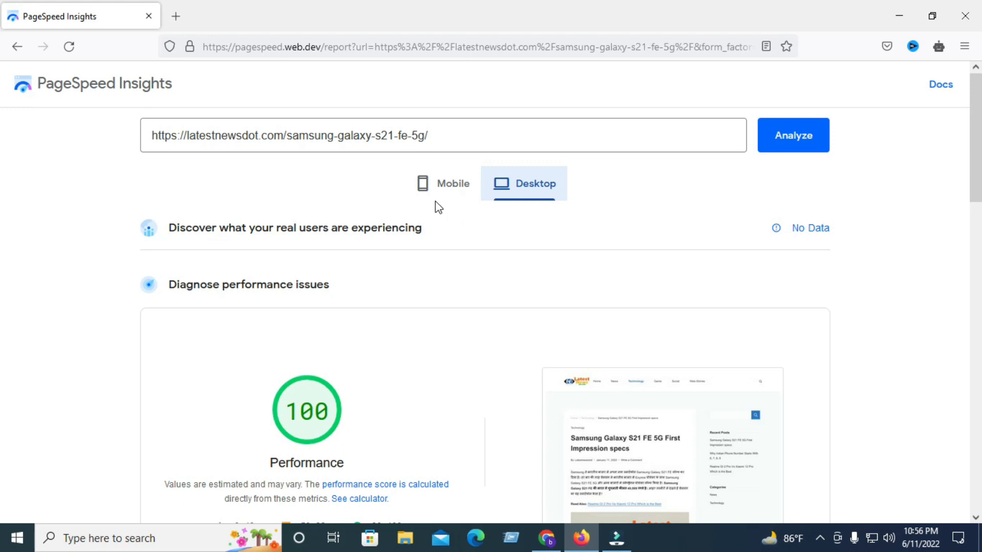
{"action": "left_click", "coordinate": [452, 195]}
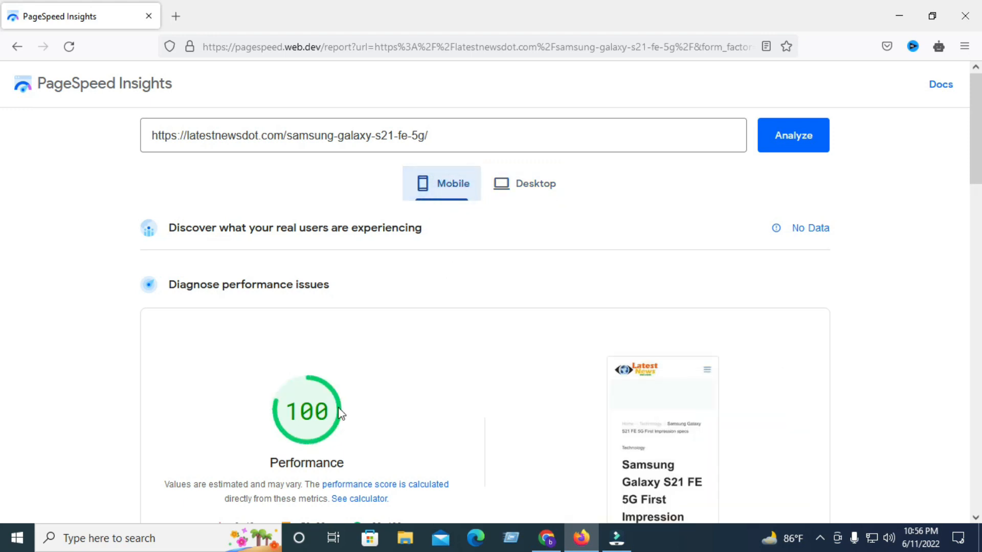
{"action": "left_click", "coordinate": [519, 185]}
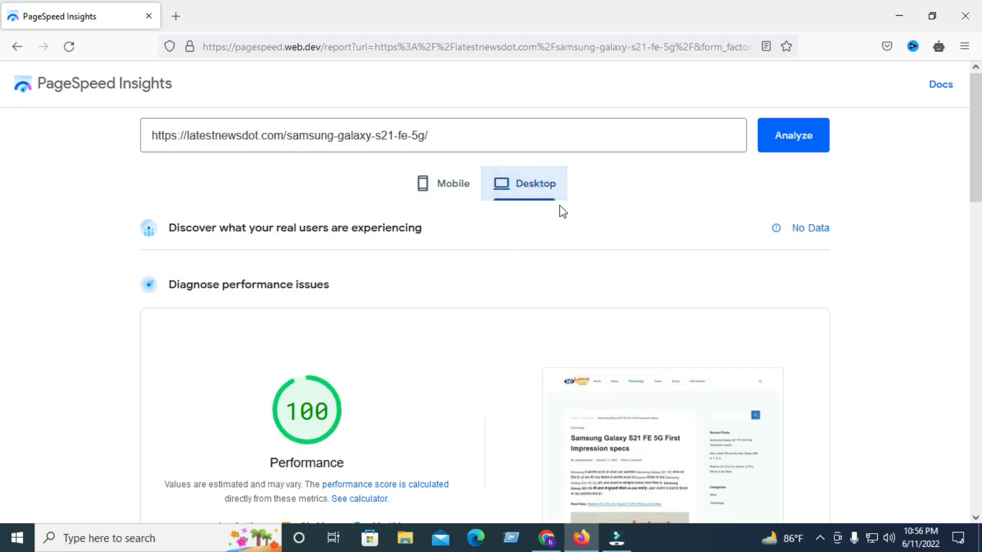
Step: Look over the latestnewsdot.com home page, then bring up the Google results for 'rishi theme'
{"action": "left_click", "coordinate": [546, 538]}
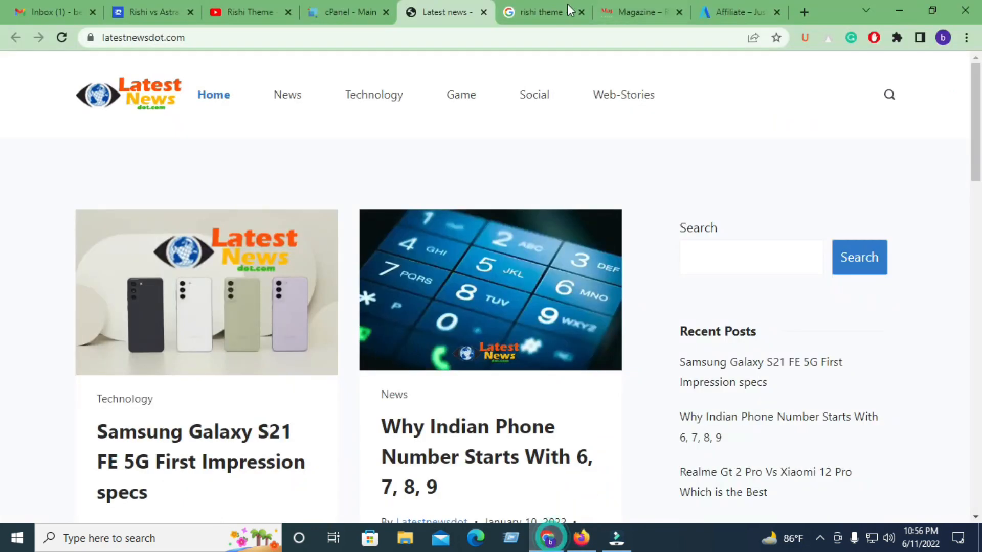
{"action": "scroll", "coordinate": [355, 313], "scroll_direction": "down", "scroll_amount": 10}
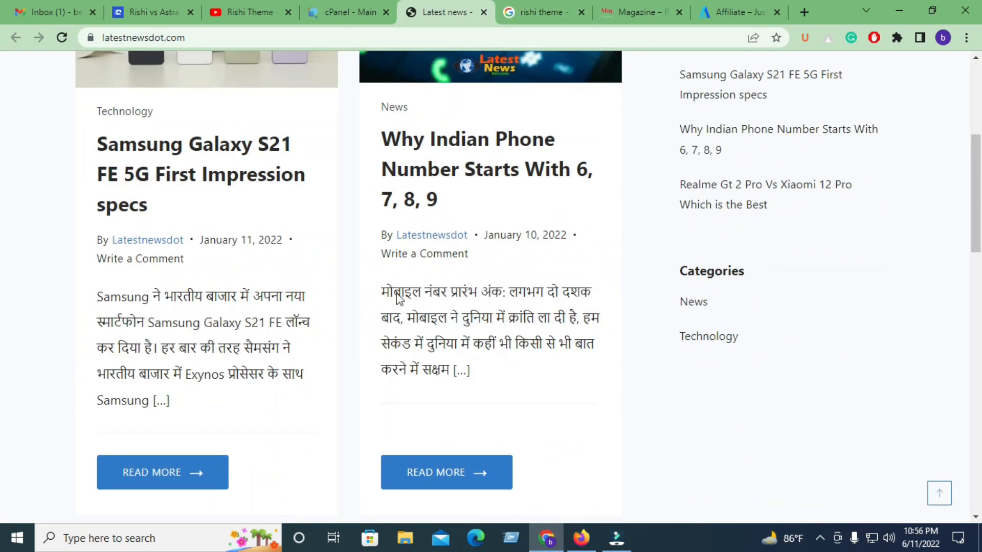
{"action": "scroll", "coordinate": [281, 420], "scroll_direction": "up", "scroll_amount": 10}
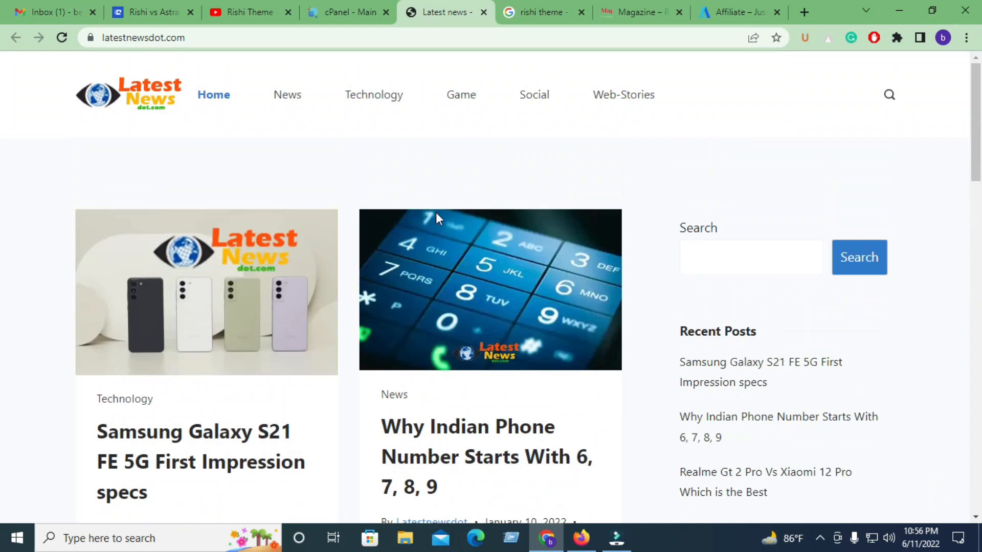
{"action": "left_click", "coordinate": [533, 8]}
{"action": "triple_click", "coordinate": [223, 88]}
{"action": "left_click", "coordinate": [63, 221]}
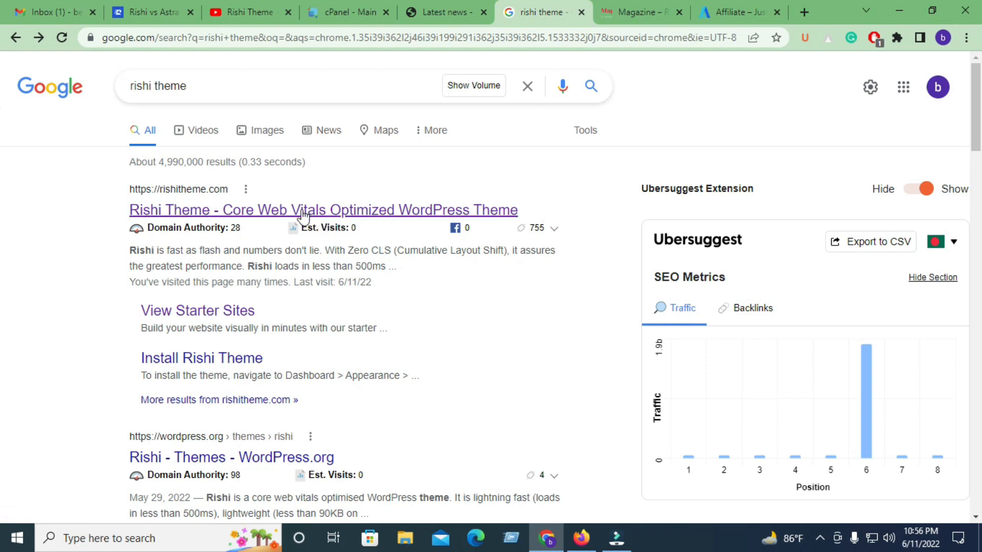
{"action": "left_click", "coordinate": [148, 11]}
{"action": "scroll", "coordinate": [433, 229], "scroll_direction": "up", "scroll_amount": 3}
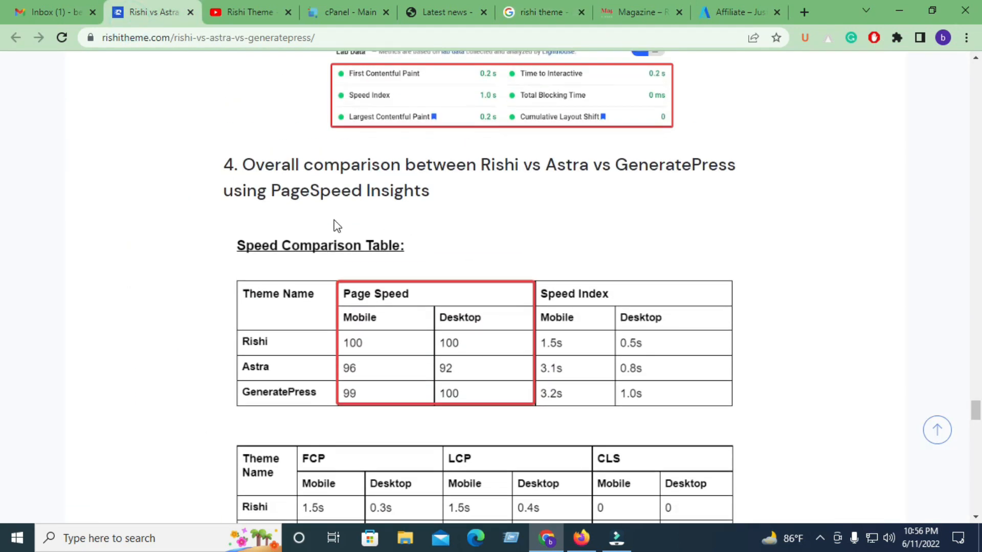
{"action": "scroll", "coordinate": [383, 267], "scroll_direction": "down", "scroll_amount": 2}
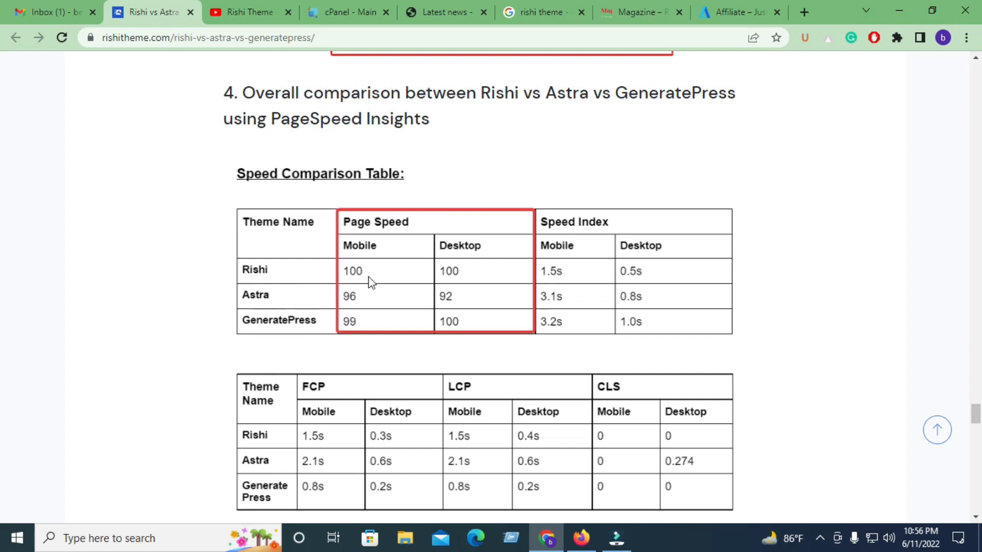
{"action": "left_click", "coordinate": [582, 537]}
{"action": "left_click", "coordinate": [438, 192]}
{"action": "left_click", "coordinate": [525, 182]}
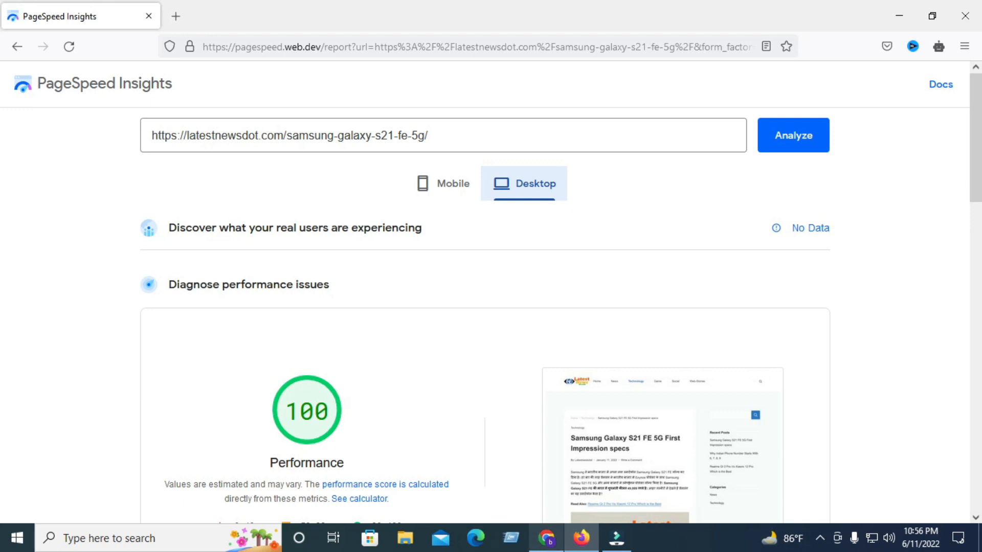
{"action": "left_click", "coordinate": [545, 537]}
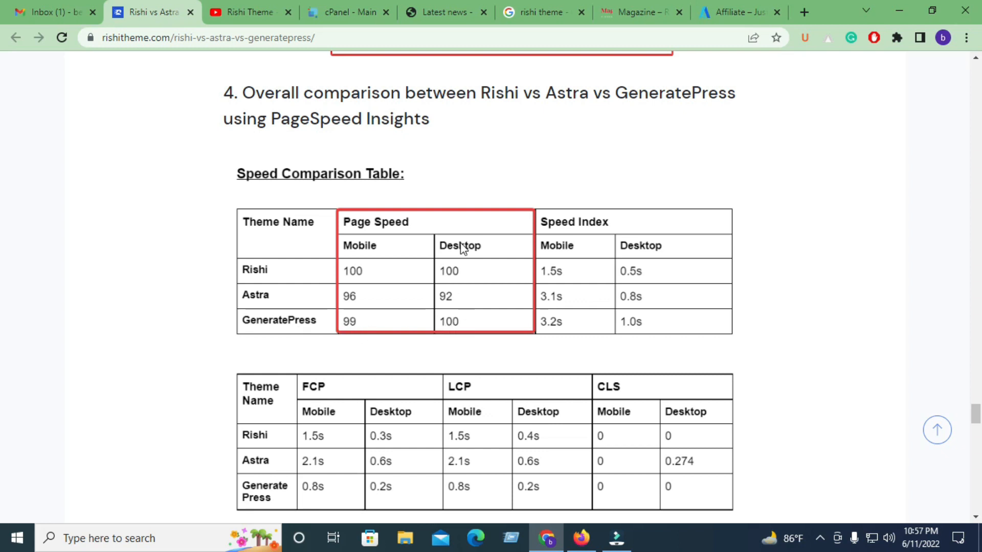
{"action": "key", "text": "alt+Tab"}
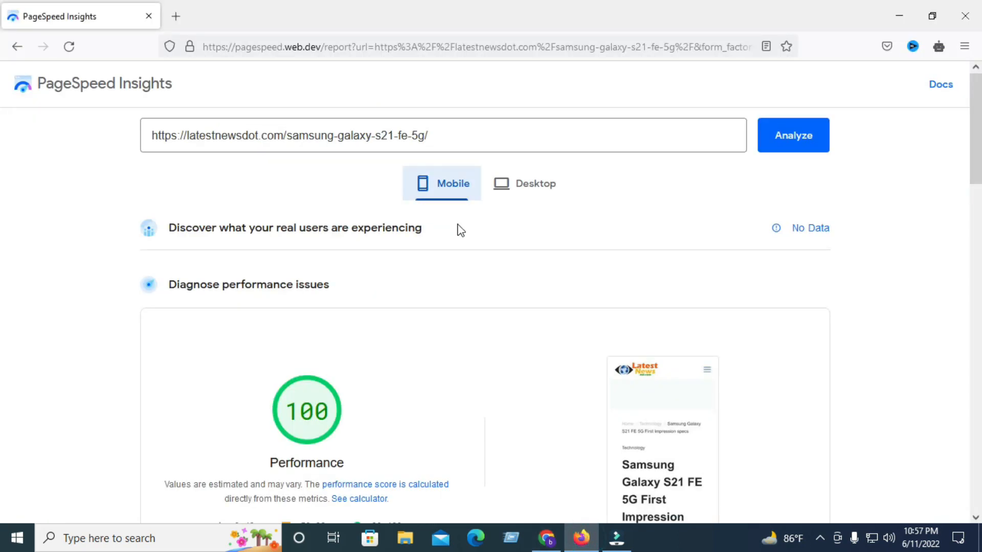
{"action": "left_click", "coordinate": [533, 188]}
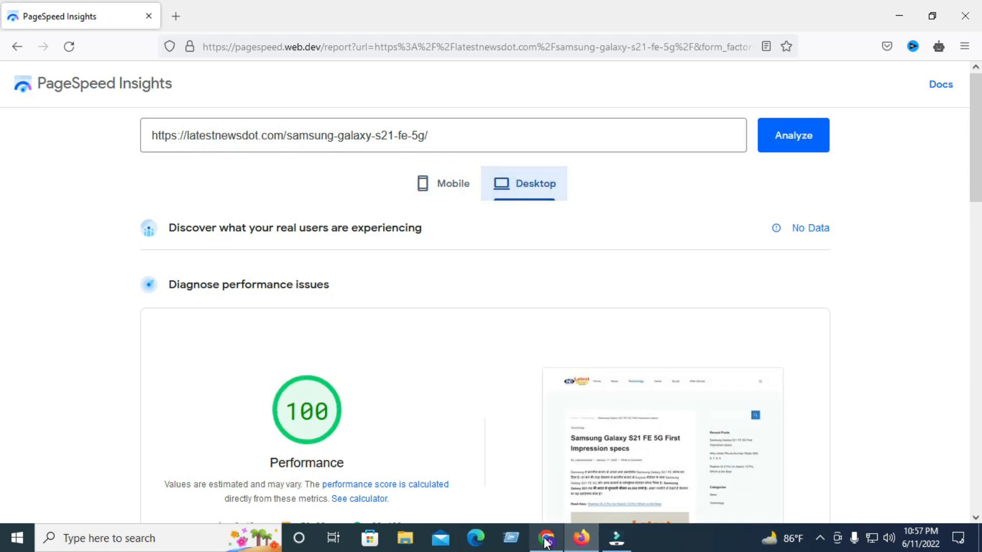
{"action": "key", "text": "alt+Tab"}
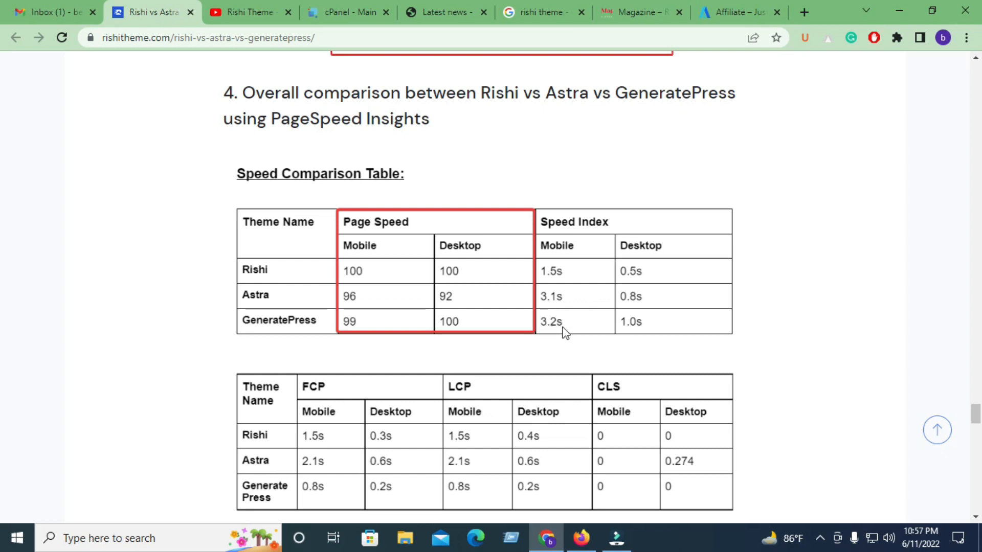
{"action": "left_click", "coordinate": [568, 14]}
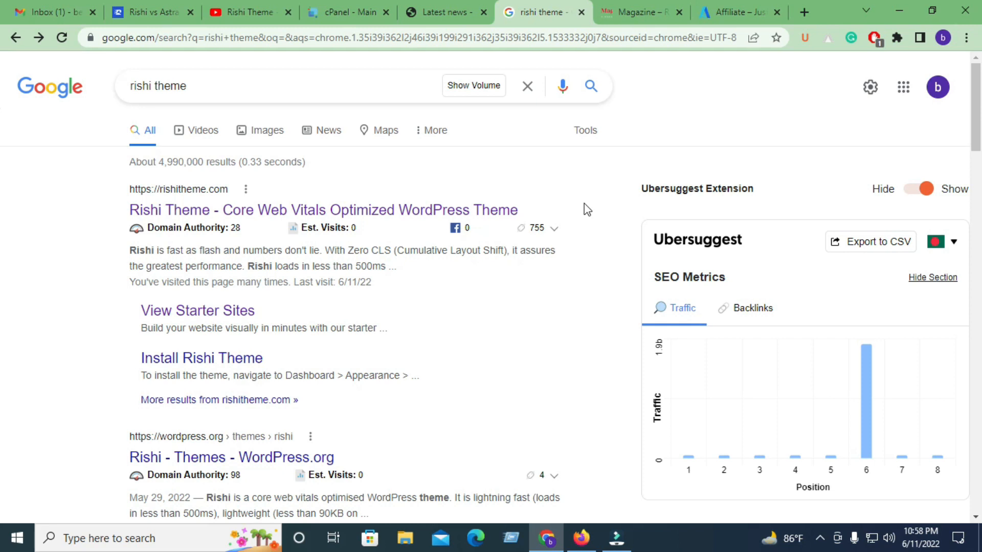
Step: Scroll through the Rishi Theme YouTube channel's Videos grid, then switch to the latestnewsdot.com cPanel
{"action": "left_click", "coordinate": [238, 7]}
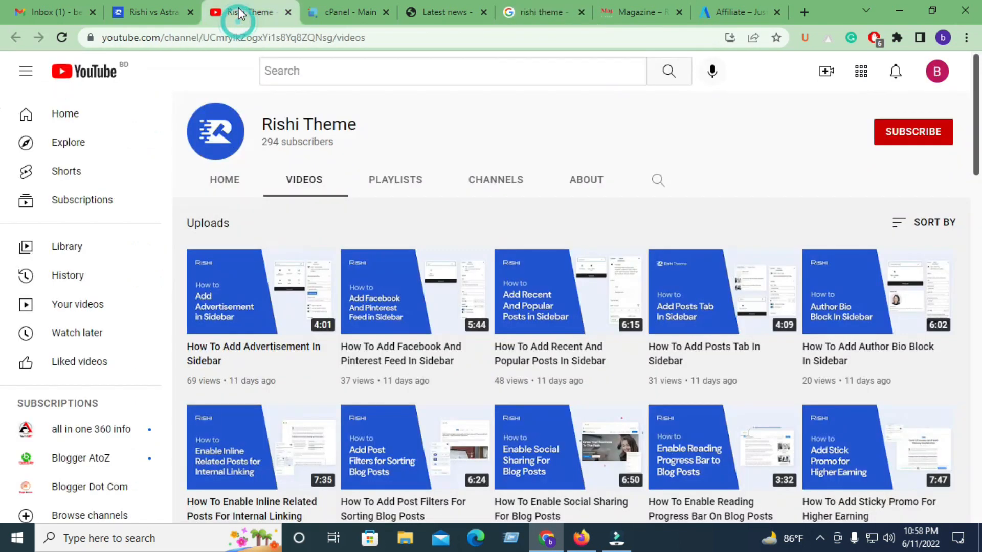
{"action": "left_click_drag", "start_coordinate": [263, 123], "coordinate": [363, 127]}
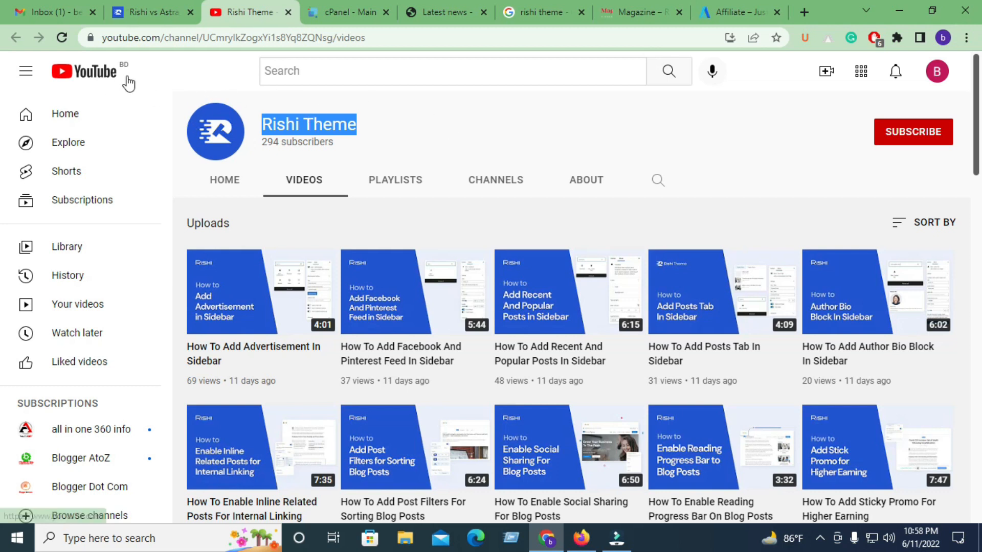
{"action": "left_click", "coordinate": [348, 136]}
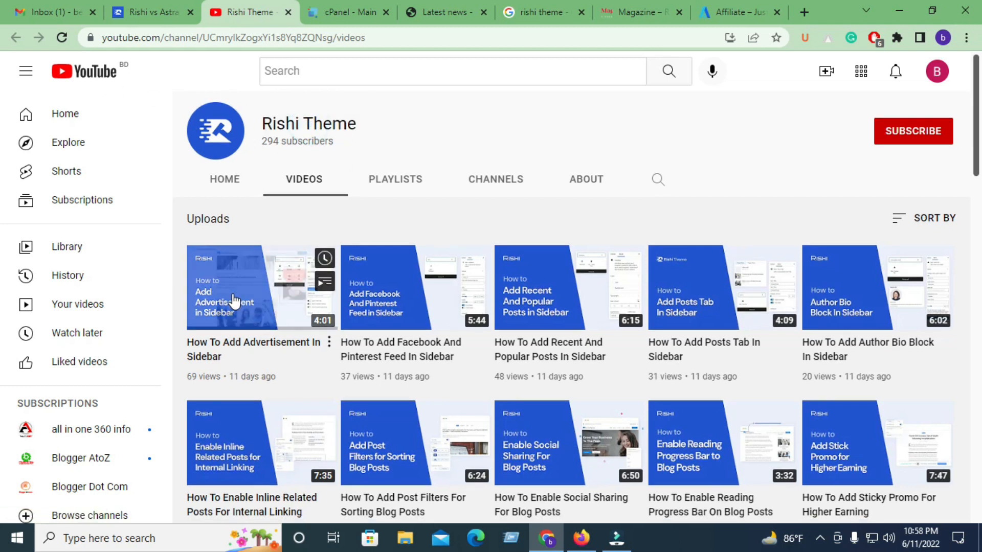
{"action": "scroll", "coordinate": [233, 307], "scroll_direction": "down", "scroll_amount": 1}
{"action": "scroll", "coordinate": [639, 312], "scroll_direction": "down", "scroll_amount": 4}
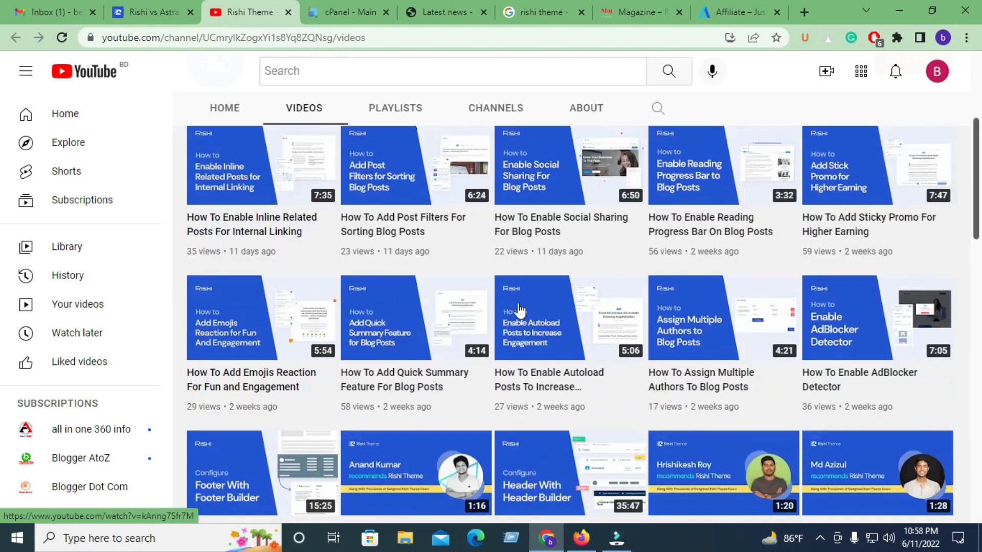
{"action": "scroll", "coordinate": [500, 306], "scroll_direction": "down", "scroll_amount": 11}
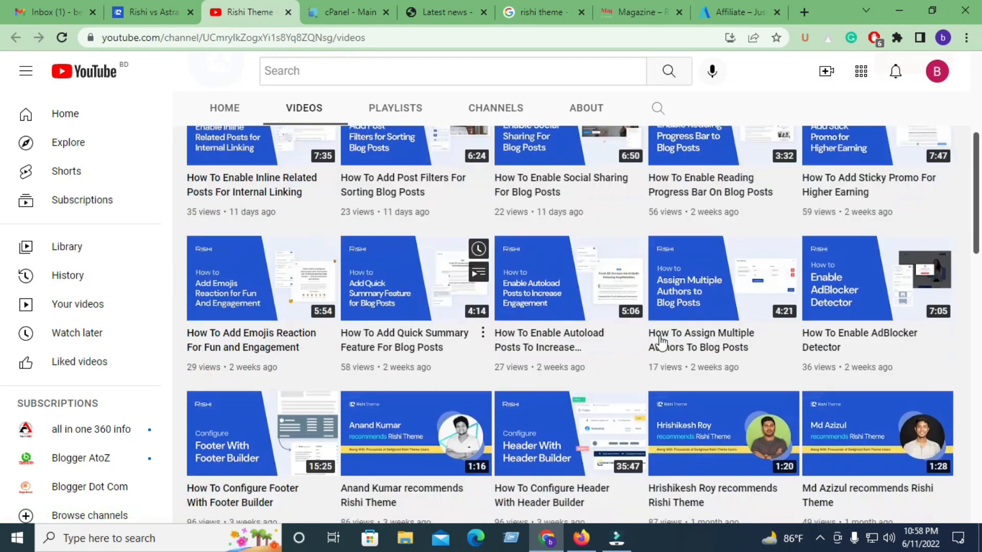
{"action": "scroll", "coordinate": [601, 339], "scroll_direction": "down", "scroll_amount": 4}
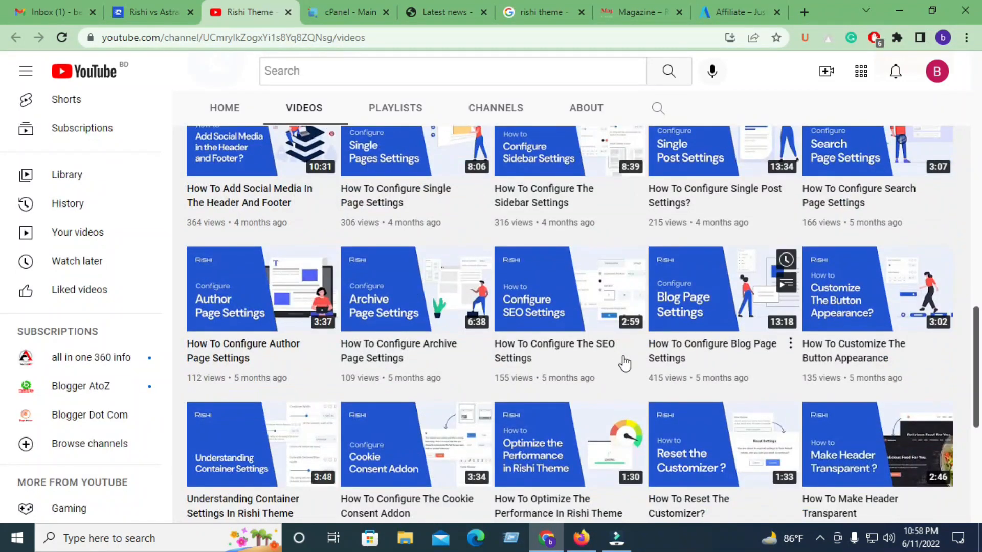
{"action": "scroll", "coordinate": [660, 347], "scroll_direction": "up", "scroll_amount": 13}
{"action": "scroll", "coordinate": [687, 333], "scroll_direction": "up", "scroll_amount": 4}
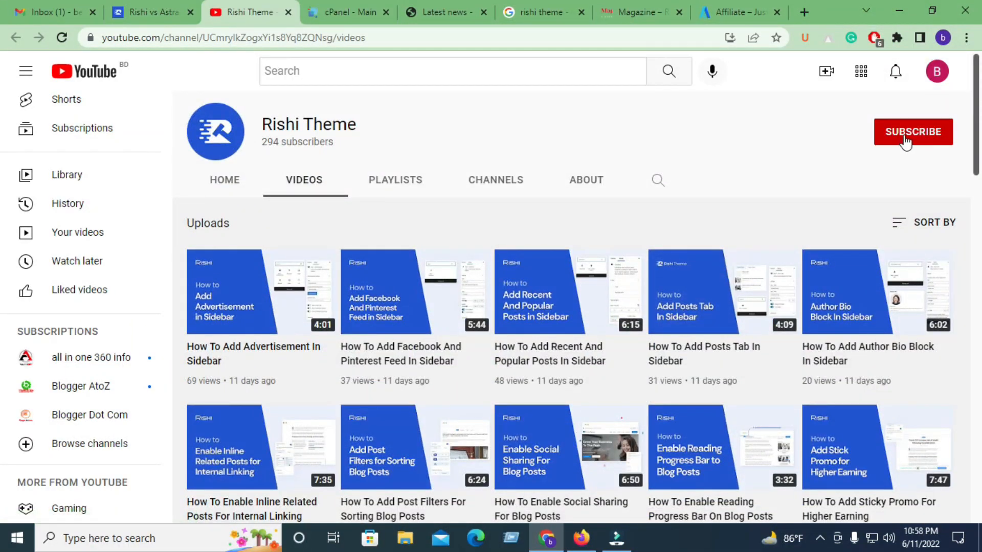
{"action": "left_click", "coordinate": [352, 10]}
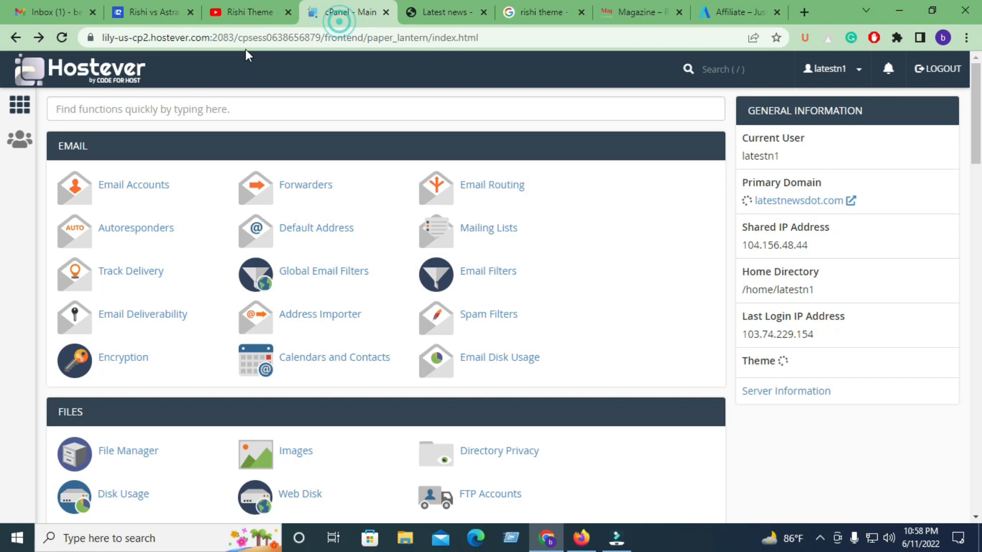
Step: Find Softaculous through the cPanel search and open its WordPress Install page
{"action": "left_click", "coordinate": [221, 112]}
{"action": "left_click", "coordinate": [134, 169]}
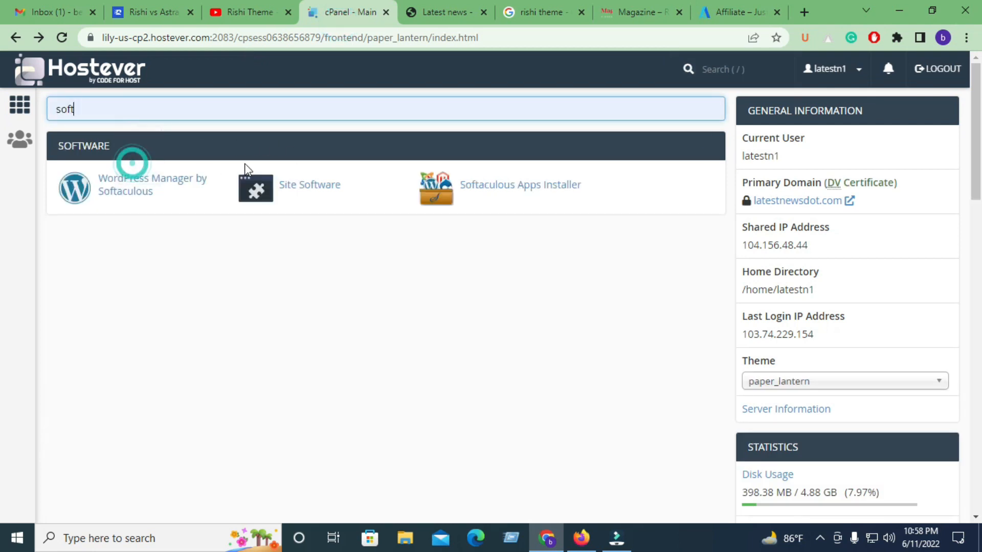
{"action": "left_click", "coordinate": [500, 186]}
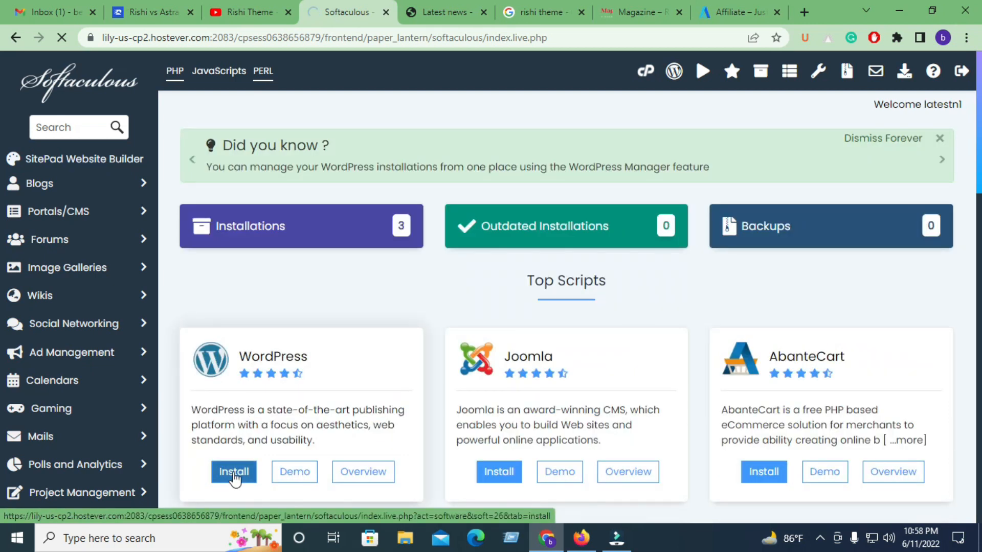
{"action": "left_click", "coordinate": [234, 471]}
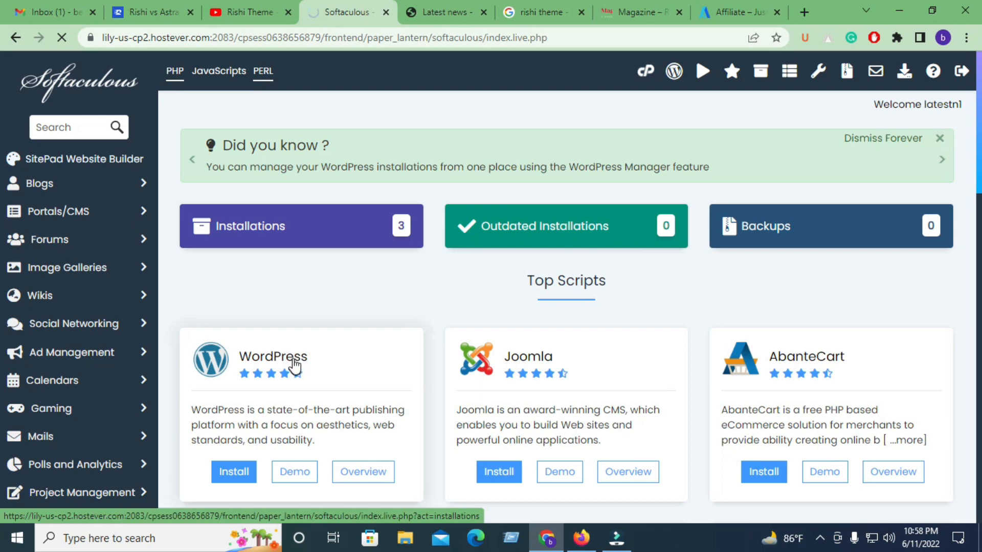
{"action": "scroll", "coordinate": [410, 338], "scroll_direction": "down", "scroll_amount": 3}
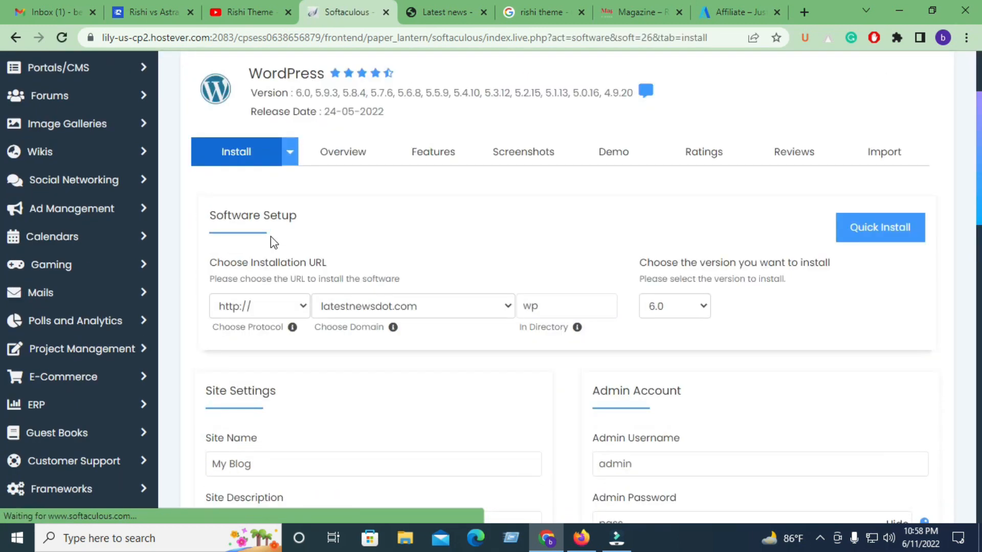
{"action": "left_click", "coordinate": [276, 305]}
{"action": "left_click", "coordinate": [234, 360]}
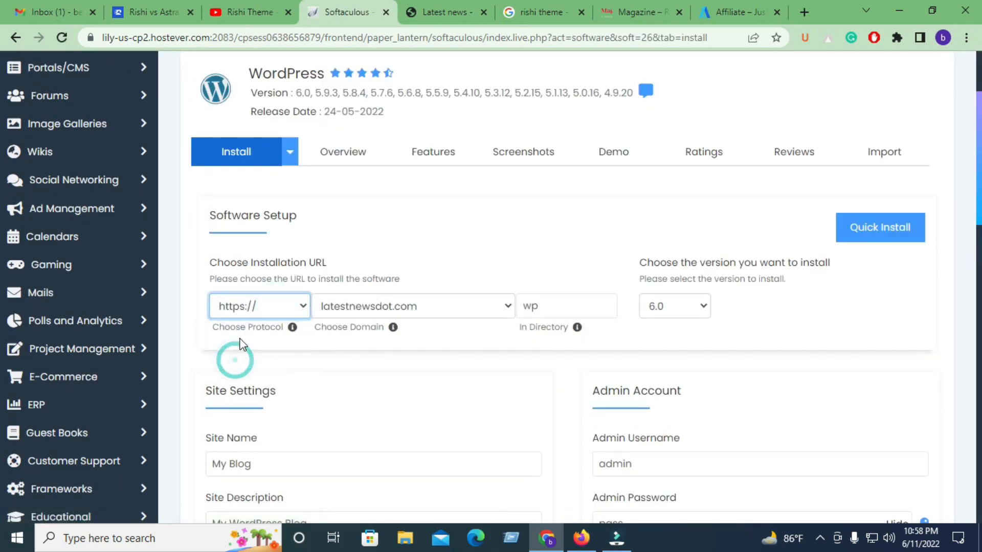
{"action": "left_click", "coordinate": [450, 307]}
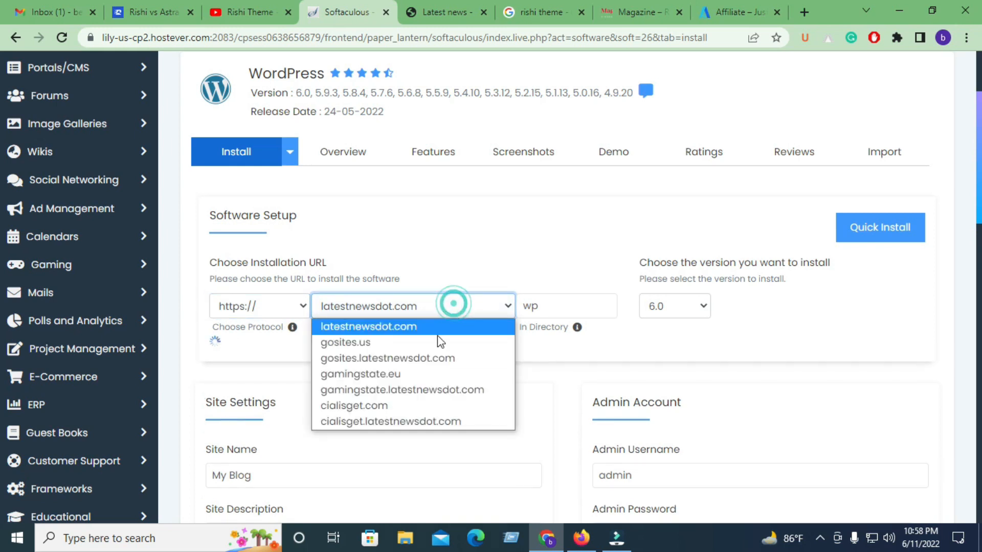
{"action": "left_click", "coordinate": [378, 375]}
{"action": "left_click", "coordinate": [378, 307]}
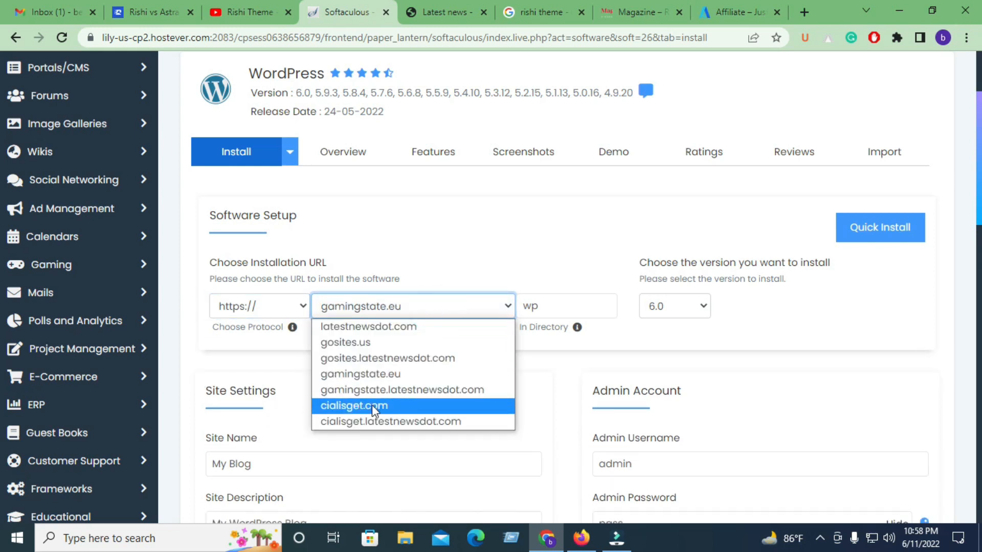
{"action": "left_click", "coordinate": [388, 342]}
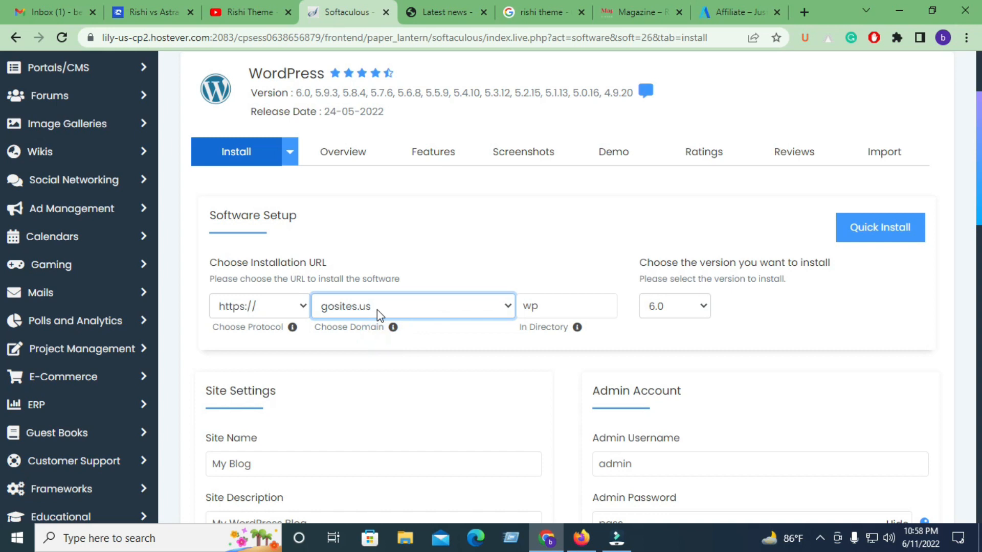
{"action": "double_click", "coordinate": [565, 306]}
{"action": "key", "text": "BackSpace"}
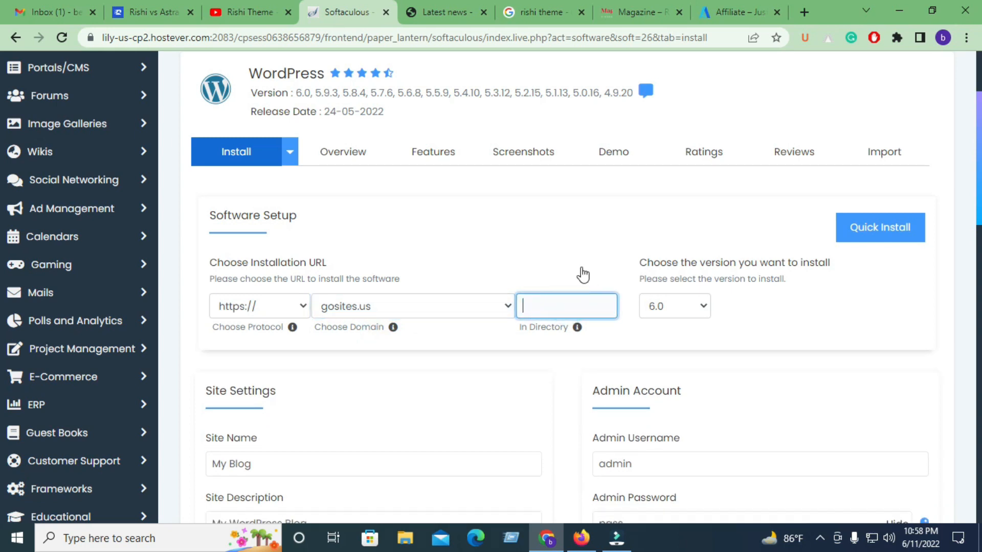
Step: Replace the default admin password with a strong one and run the WordPress installation
{"action": "scroll", "coordinate": [577, 257], "scroll_direction": "down", "scroll_amount": 3}
{"action": "double_click", "coordinate": [667, 318]}
{"action": "left_click_drag", "start_coordinate": [588, 294], "coordinate": [682, 296]}
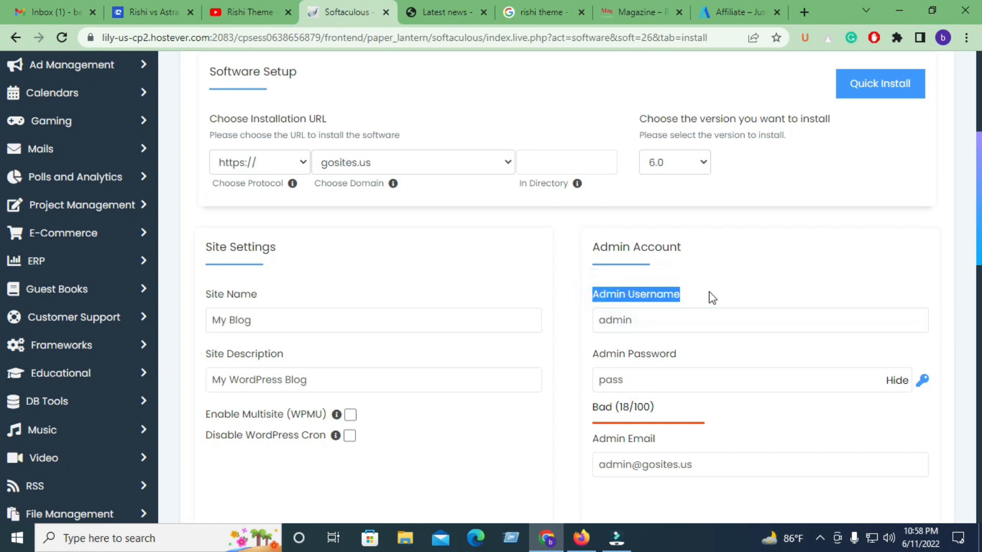
{"action": "double_click", "coordinate": [653, 318]}
{"action": "double_click", "coordinate": [652, 381]}
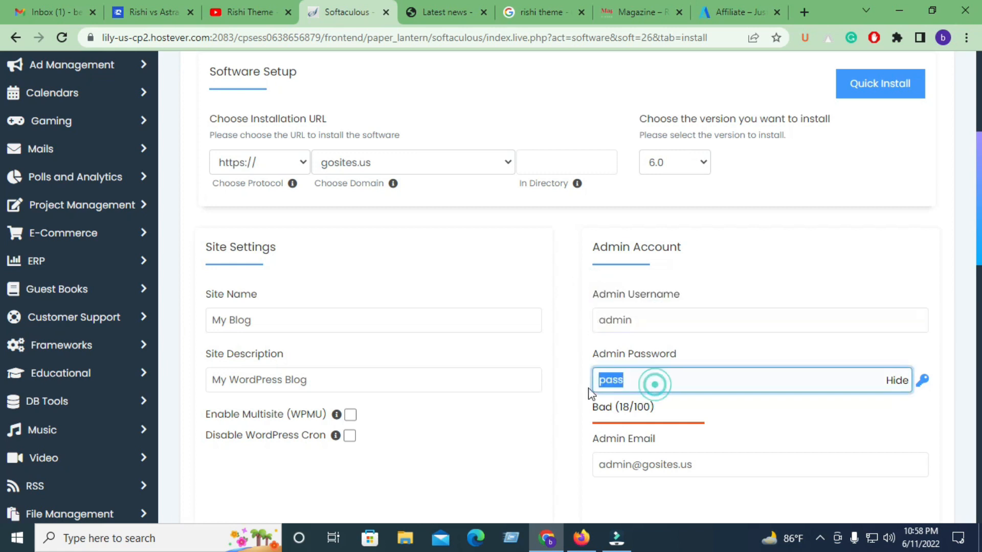
{"action": "scroll", "coordinate": [690, 331], "scroll_direction": "down", "scroll_amount": 4}
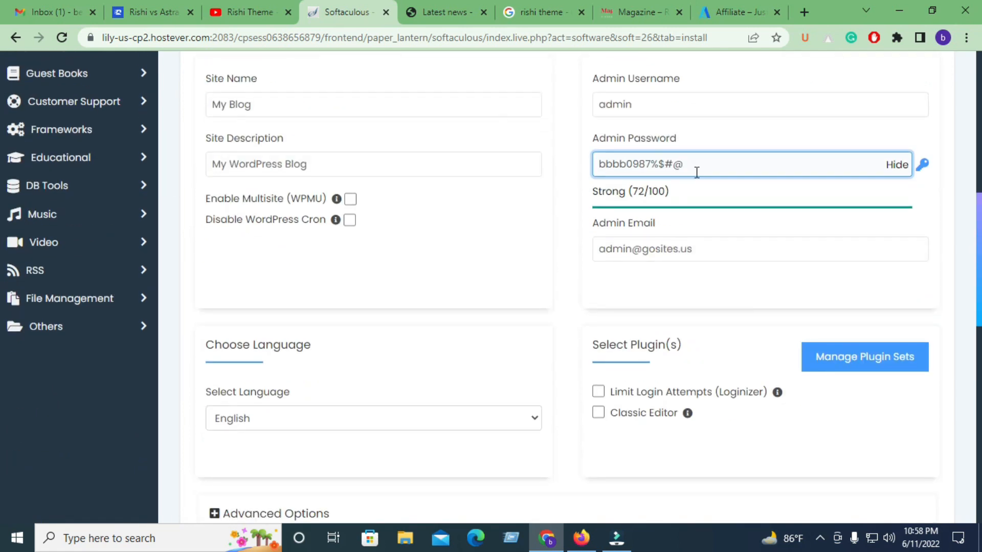
{"action": "scroll", "coordinate": [528, 307], "scroll_direction": "down", "scroll_amount": 8}
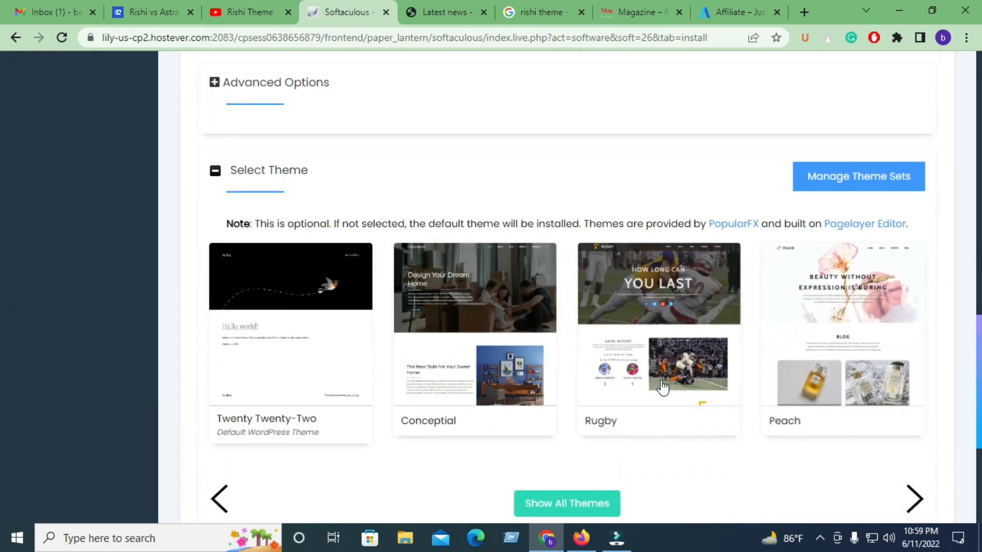
{"action": "scroll", "coordinate": [624, 316], "scroll_direction": "down", "scroll_amount": 5}
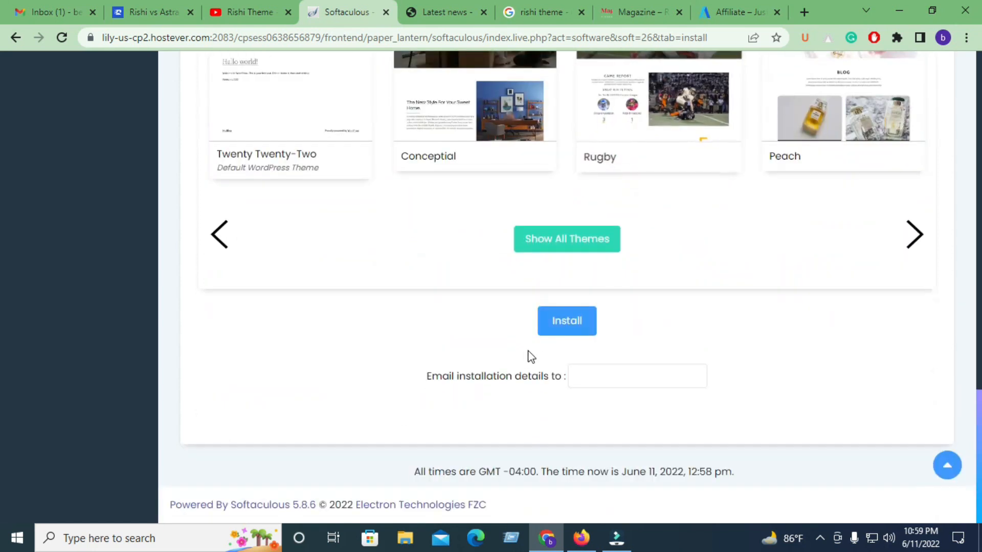
{"action": "left_click", "coordinate": [567, 322]}
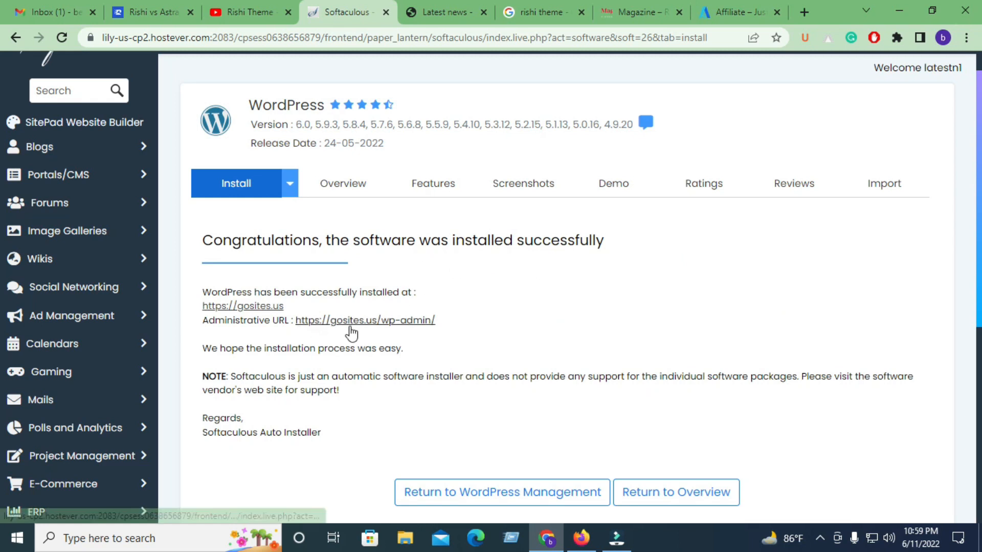
Step: Open the gosites.us admin dashboard and its Themes page, then follow the rishitheme.com Google result
{"action": "left_click", "coordinate": [402, 323]}
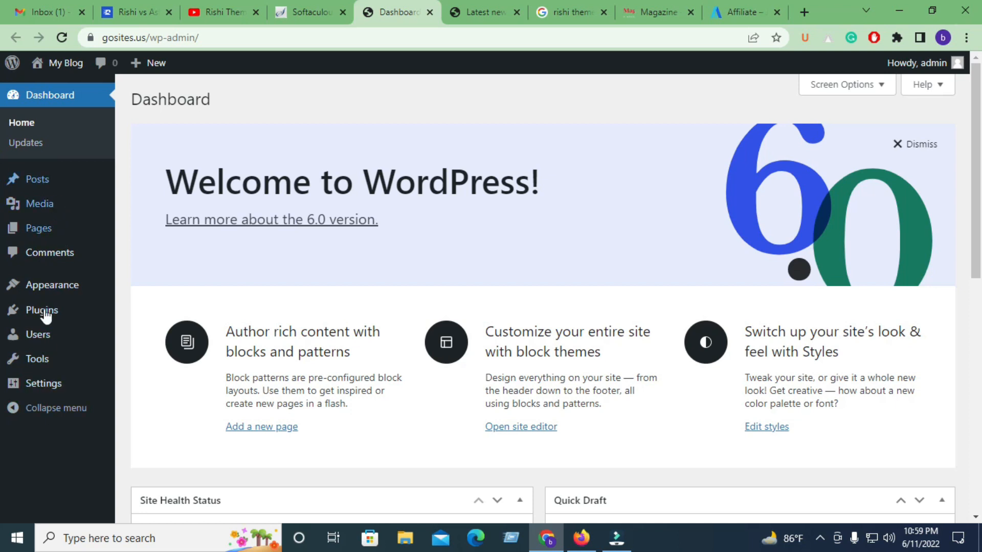
{"action": "mouse_move", "coordinate": [113, 293]}
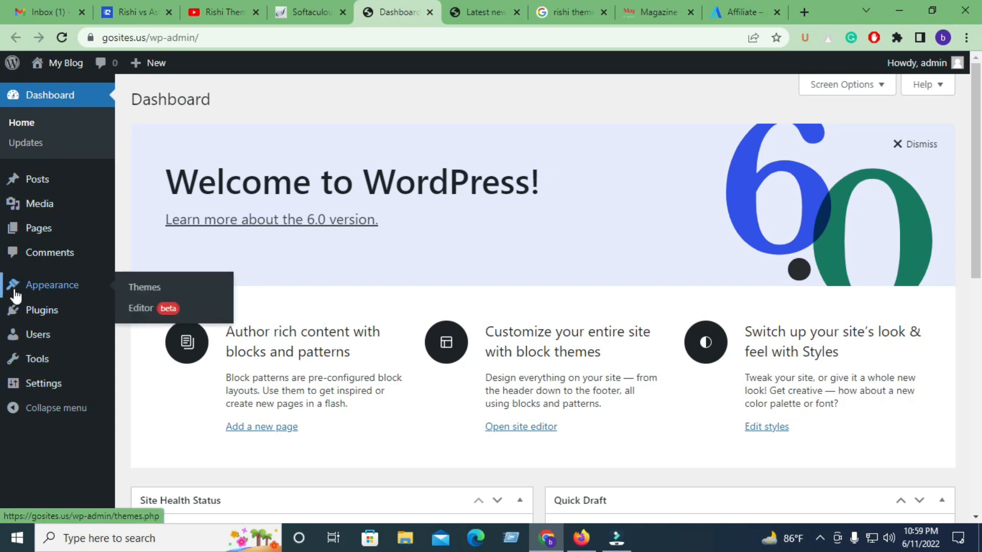
{"action": "left_click", "coordinate": [153, 290]}
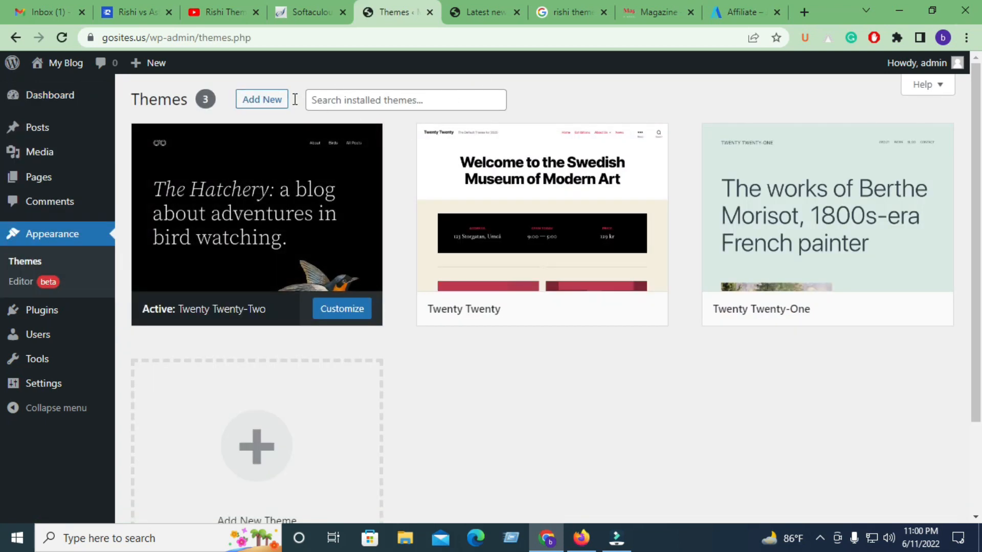
{"action": "left_click", "coordinate": [572, 11]}
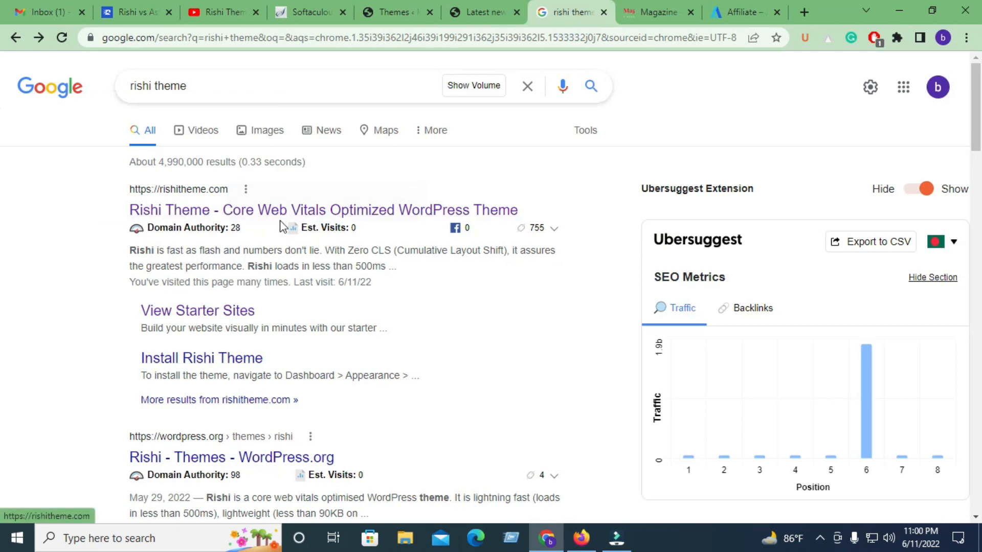
{"action": "left_click", "coordinate": [417, 212]}
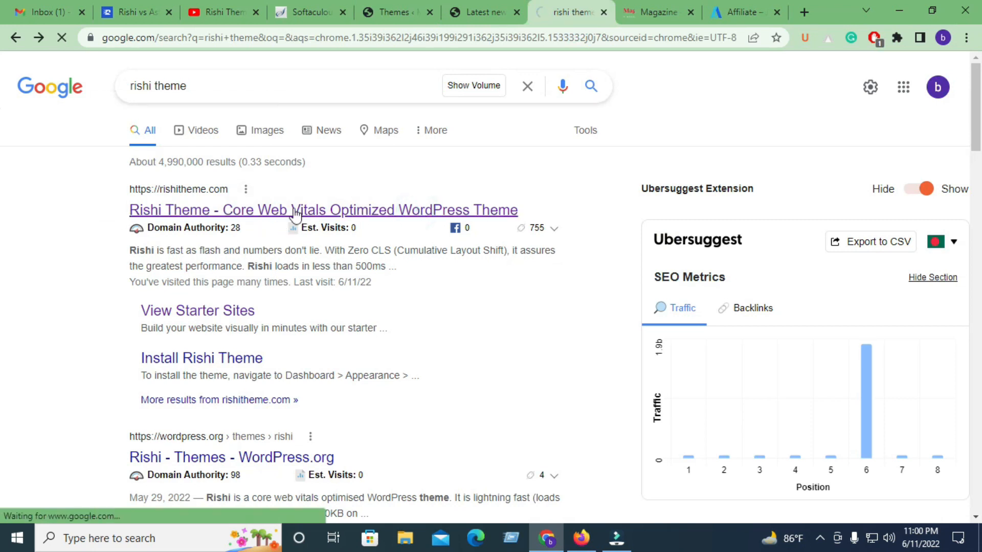
Step: Open the Download Rishi for Free form, check the prefilled email and name fields, and submit it
{"action": "scroll", "coordinate": [274, 239], "scroll_direction": "down", "scroll_amount": 2}
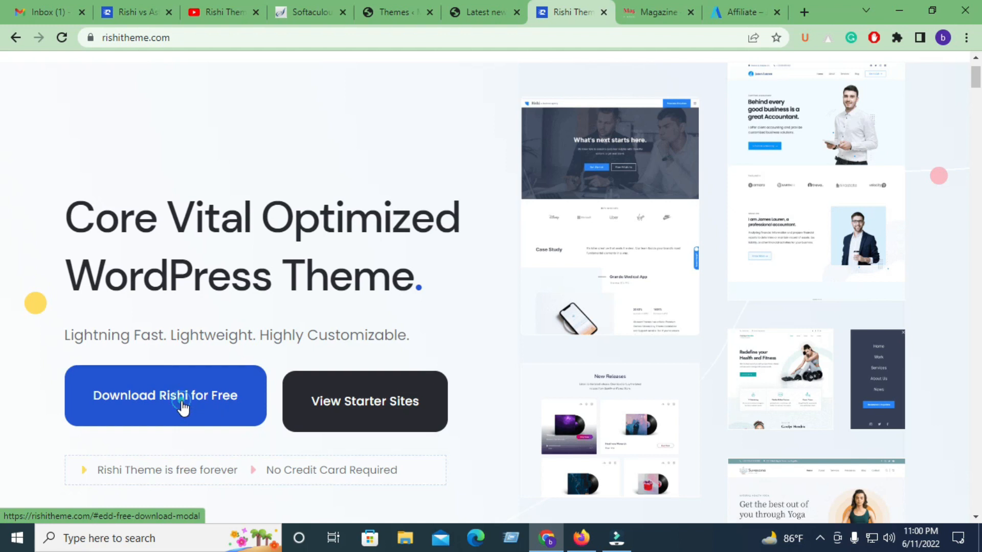
{"action": "left_click", "coordinate": [183, 407]}
{"action": "triple_click", "coordinate": [523, 228]}
{"action": "left_click", "coordinate": [437, 318]}
{"action": "left_click_drag", "start_coordinate": [470, 323], "coordinate": [309, 320]}
{"action": "left_click_drag", "start_coordinate": [358, 416], "coordinate": [300, 425]}
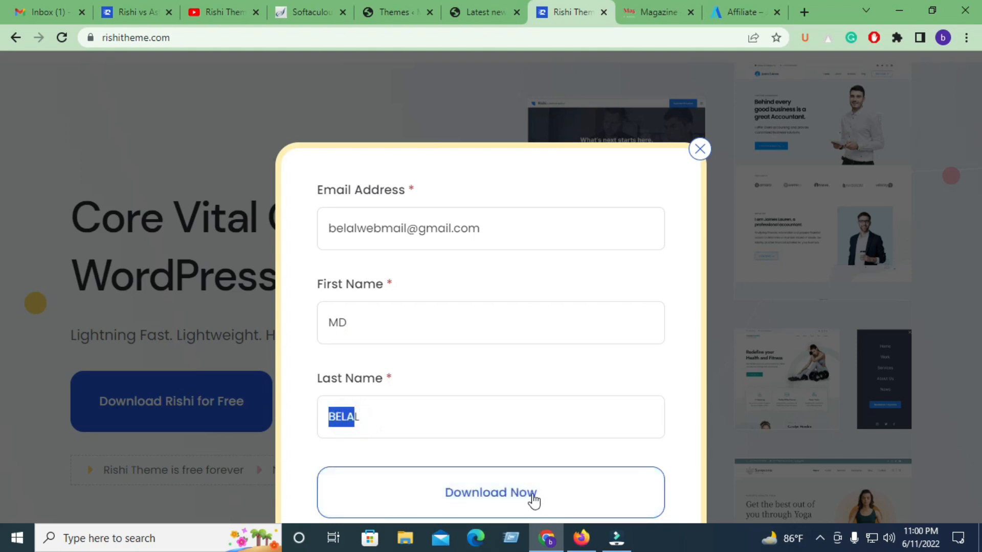
{"action": "left_click", "coordinate": [502, 497]}
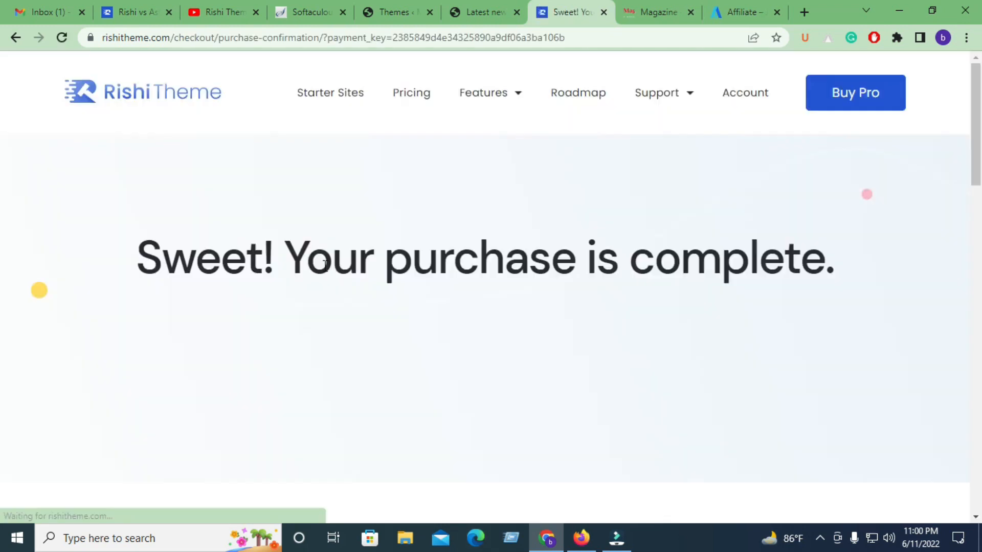
Step: Review the confirmation's status, payment method, order date and $0.00 total, then return to latestnewsdot.com
{"action": "left_click_drag", "start_coordinate": [292, 263], "coordinate": [850, 275]}
{"action": "scroll", "coordinate": [482, 223], "scroll_direction": "down", "scroll_amount": 5}
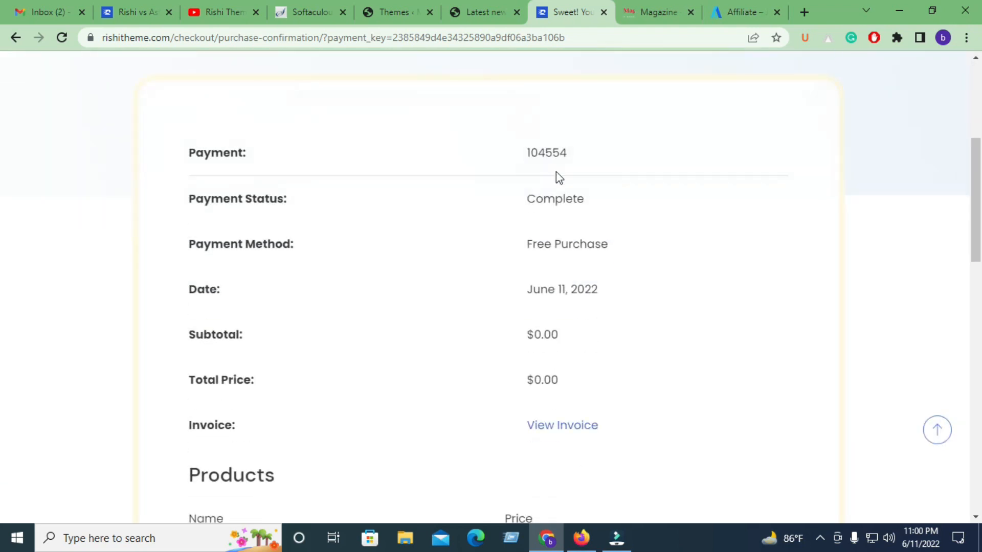
{"action": "left_click_drag", "start_coordinate": [521, 200], "coordinate": [590, 214]}
{"action": "left_click_drag", "start_coordinate": [524, 244], "coordinate": [639, 252]}
{"action": "left_click", "coordinate": [529, 244]}
{"action": "left_click_drag", "start_coordinate": [528, 291], "coordinate": [598, 294]}
{"action": "left_click_drag", "start_coordinate": [543, 353], "coordinate": [538, 383]}
{"action": "scroll", "coordinate": [660, 229], "scroll_direction": "down", "scroll_amount": 4}
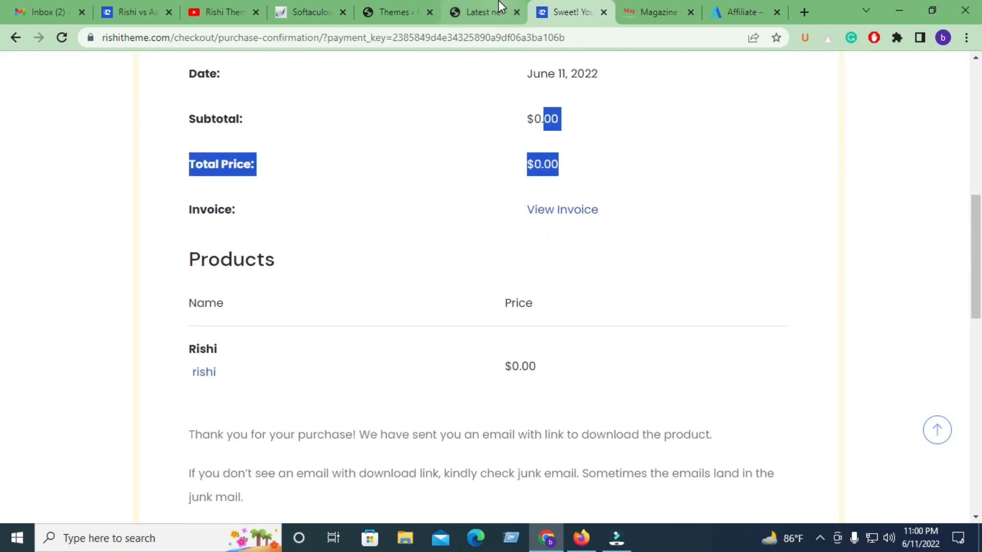
{"action": "left_click", "coordinate": [483, 12]}
{"action": "scroll", "coordinate": [613, 403], "scroll_direction": "down", "scroll_amount": 10}
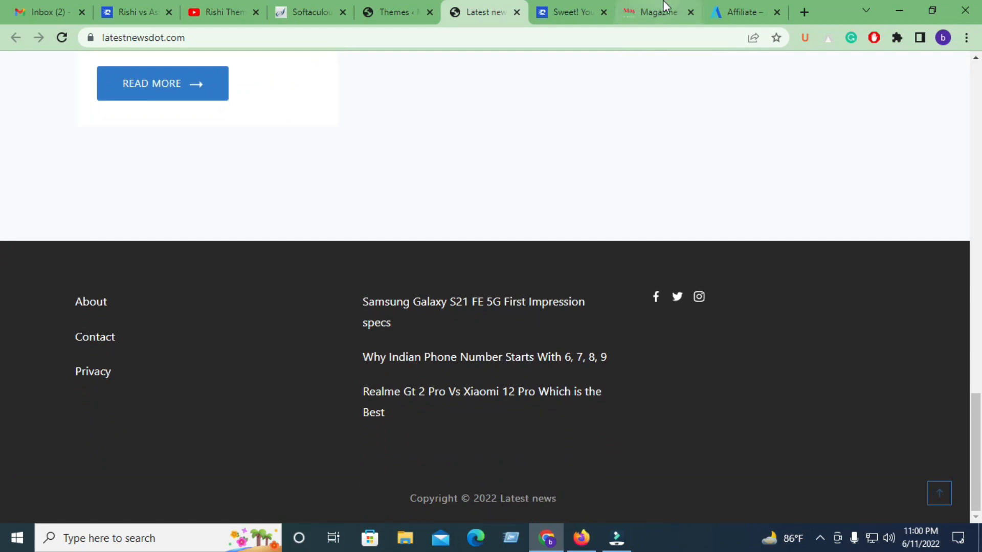
Step: Scroll latestnewsdot.com from its copyright footer back up to the header menu
{"action": "left_click", "coordinate": [574, 8]}
{"action": "left_click", "coordinate": [483, 14]}
{"action": "left_click_drag", "start_coordinate": [485, 500], "coordinate": [582, 500]}
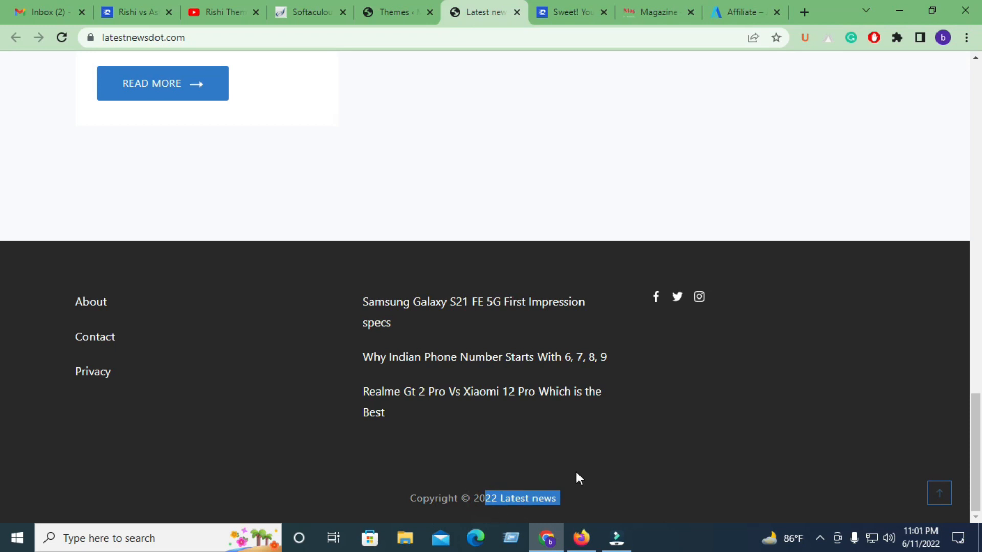
{"action": "scroll", "coordinate": [588, 317], "scroll_direction": "up", "scroll_amount": 7}
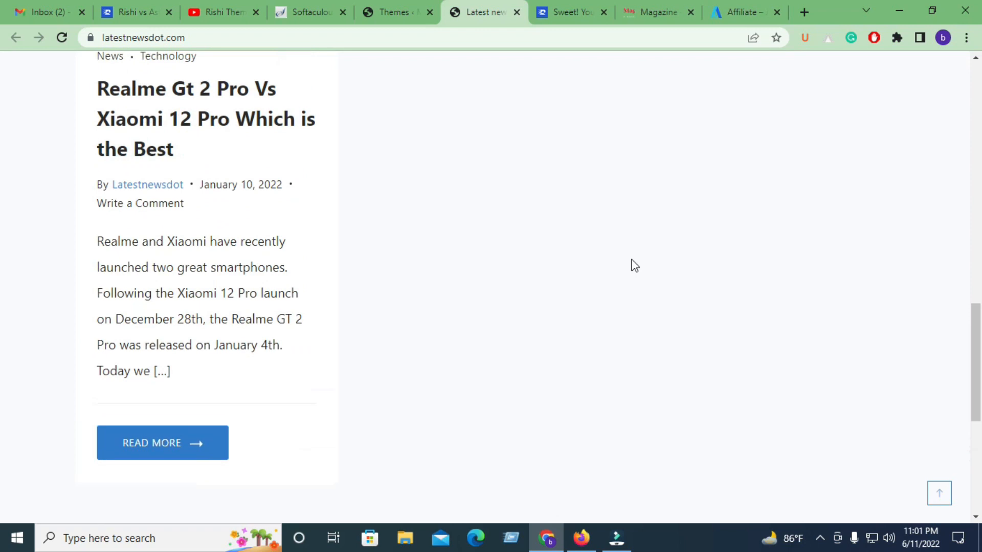
{"action": "scroll", "coordinate": [634, 265], "scroll_direction": "up", "scroll_amount": 15}
{"action": "scroll", "coordinate": [569, 134], "scroll_direction": "up", "scroll_amount": 1}
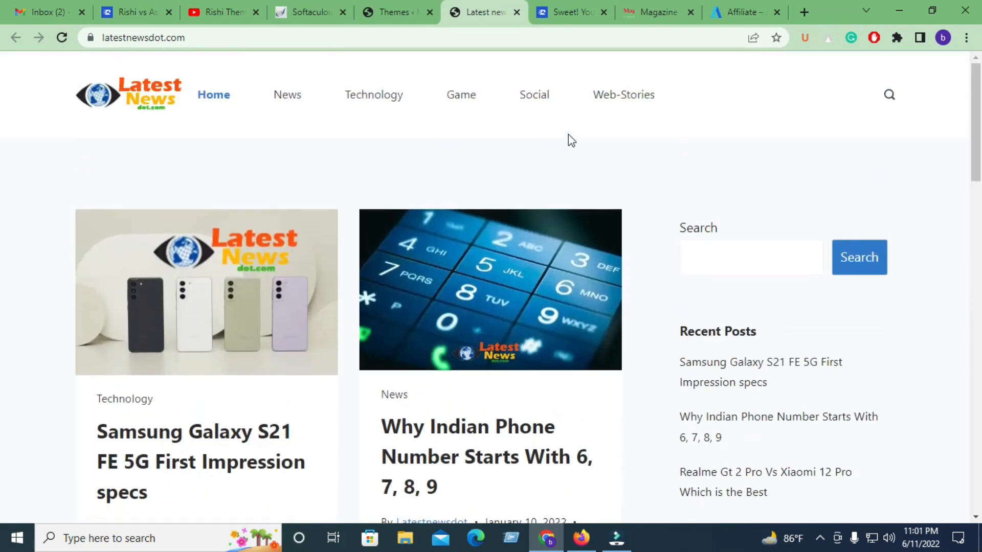
Step: Download rishi.1.1.5 (2).zip from the purchase confirmation, then go back to the WordPress Themes page
{"action": "left_click", "coordinate": [586, 14]}
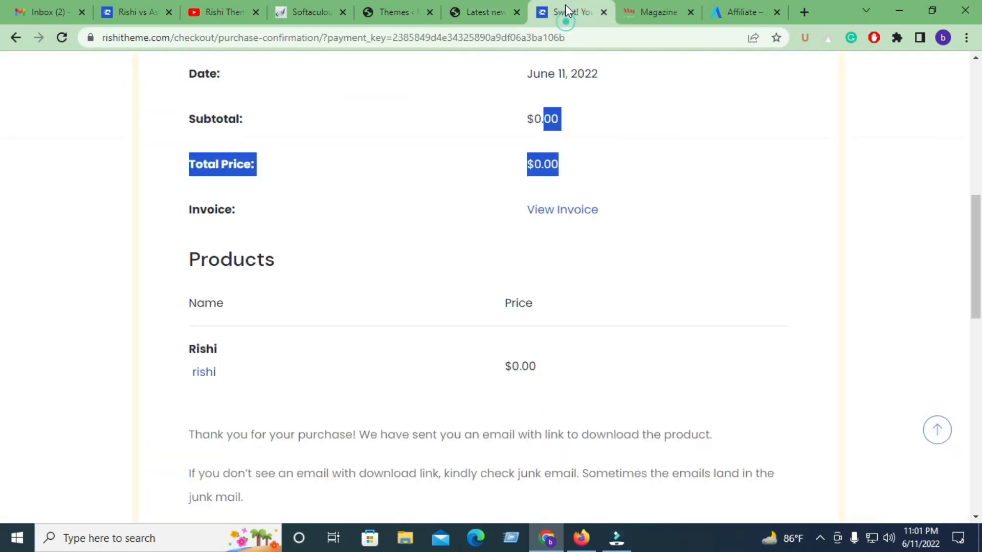
{"action": "scroll", "coordinate": [358, 301], "scroll_direction": "down", "scroll_amount": 3}
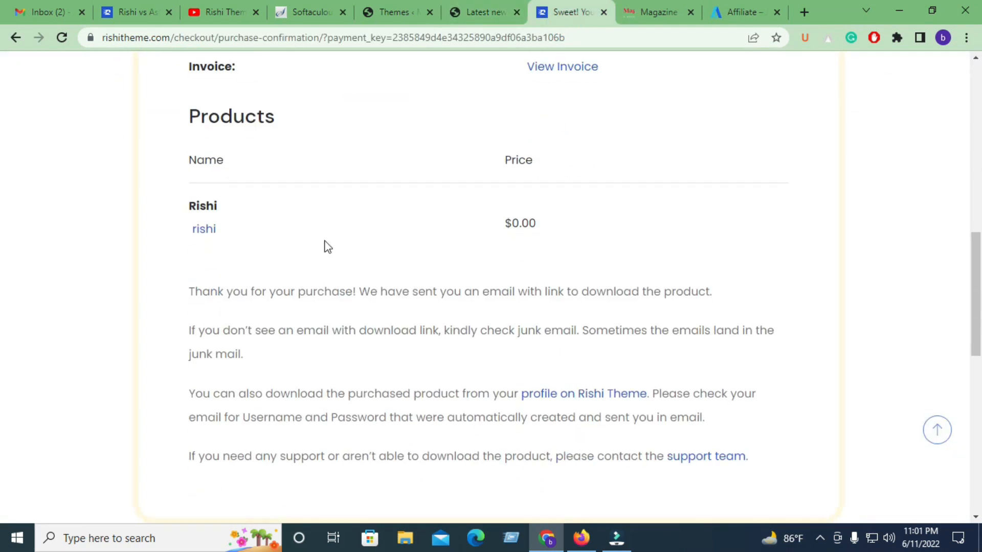
{"action": "left_click", "coordinate": [204, 229]}
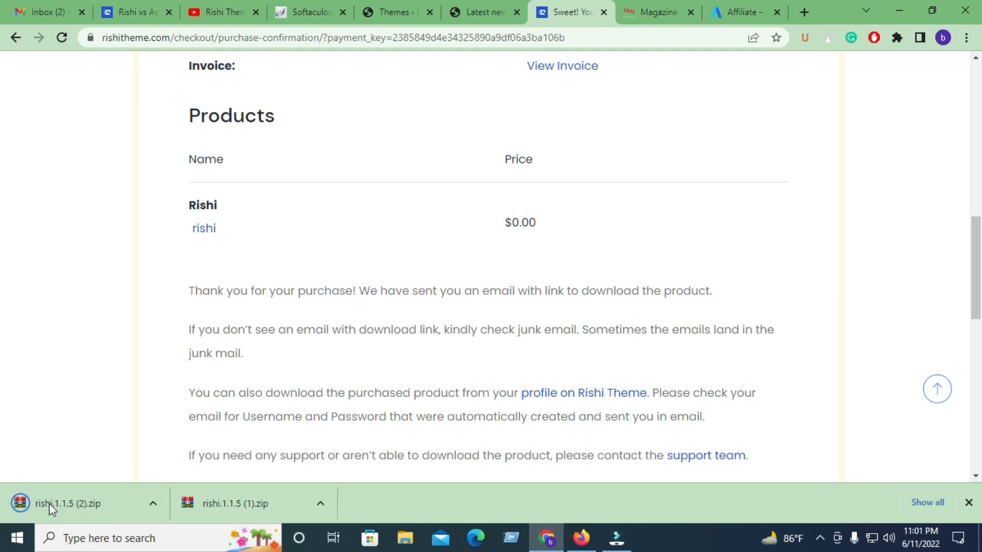
{"action": "left_click", "coordinate": [391, 13]}
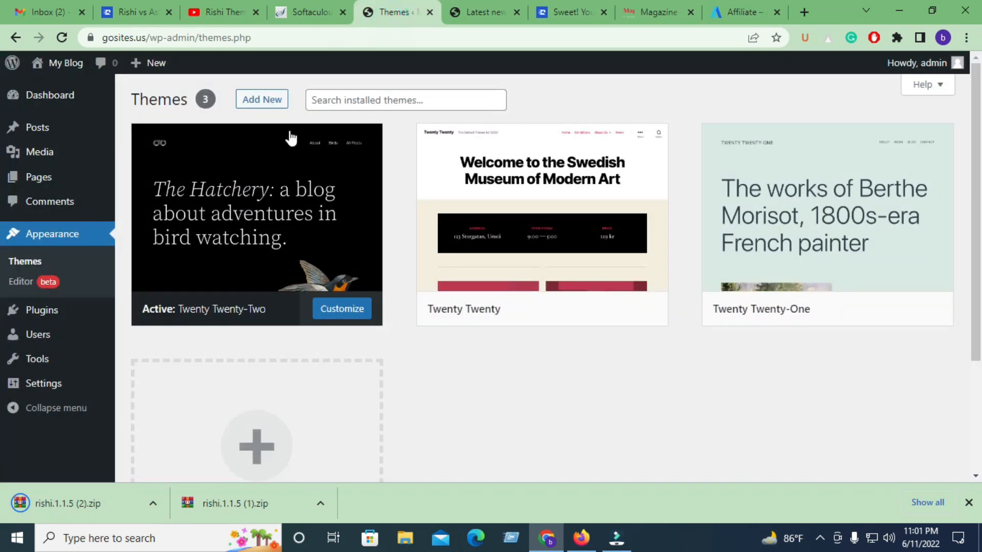
Step: Upload rishi.1.1.5 (2).zip through Add New > Upload Theme, install it, and activate Rishi
{"action": "left_click", "coordinate": [273, 101]}
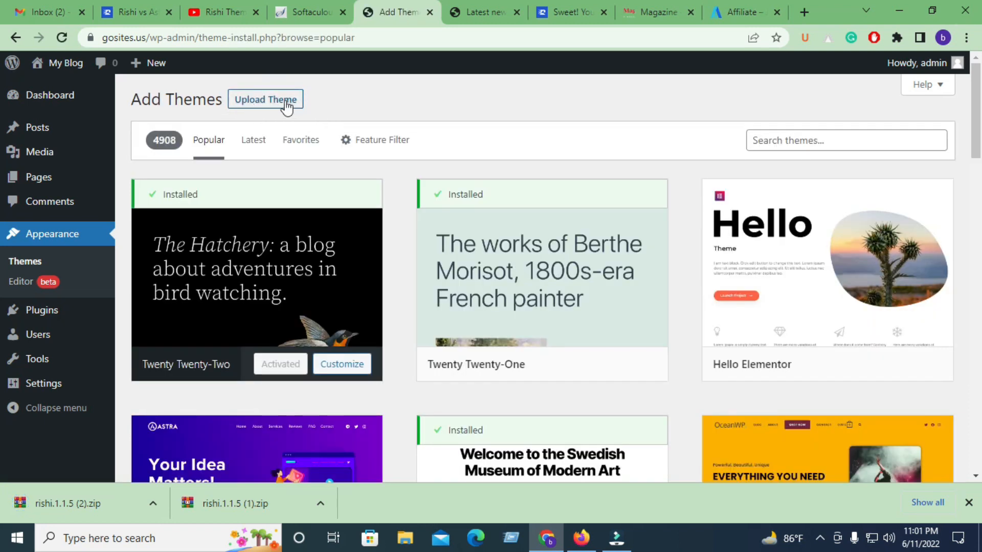
{"action": "left_click", "coordinate": [287, 104]}
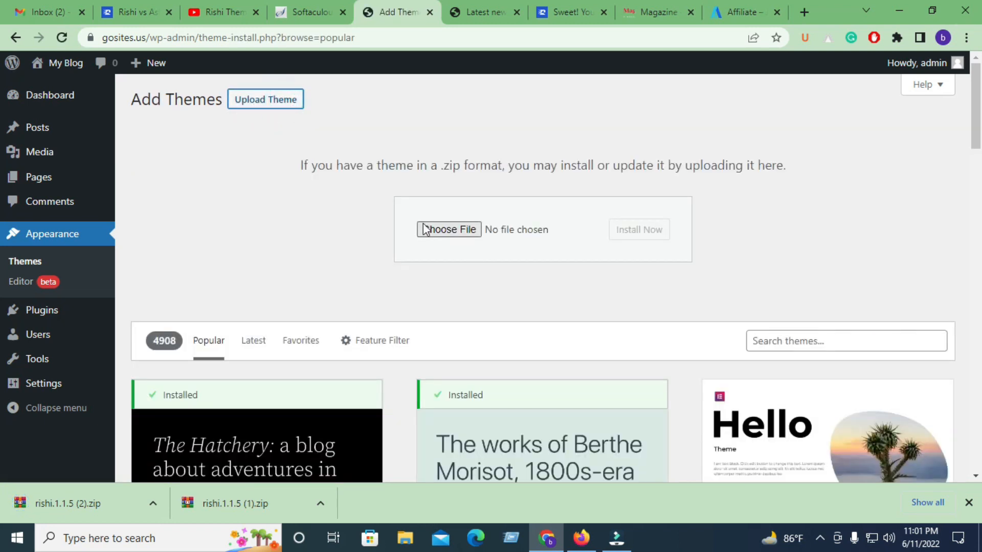
{"action": "left_click", "coordinate": [448, 231]}
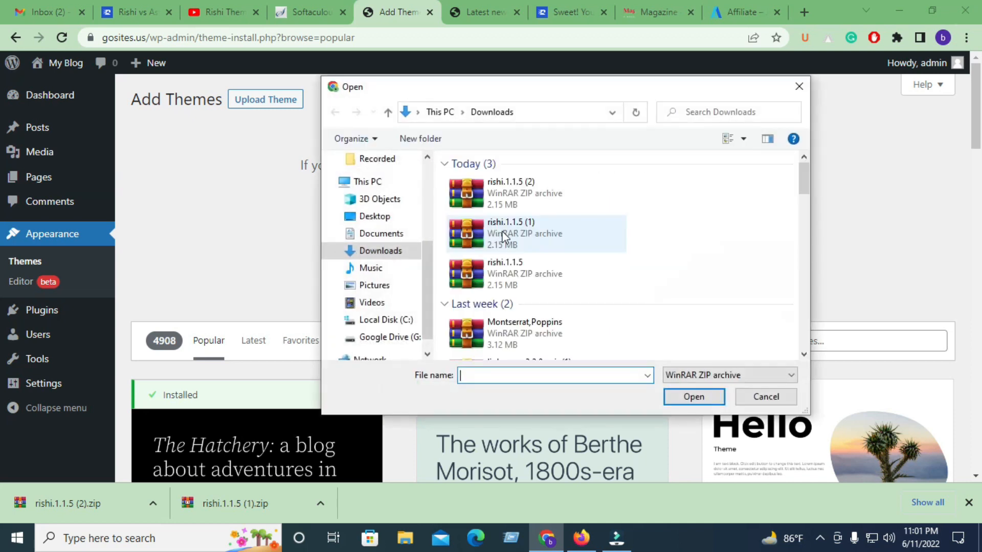
{"action": "double_click", "coordinate": [511, 194]}
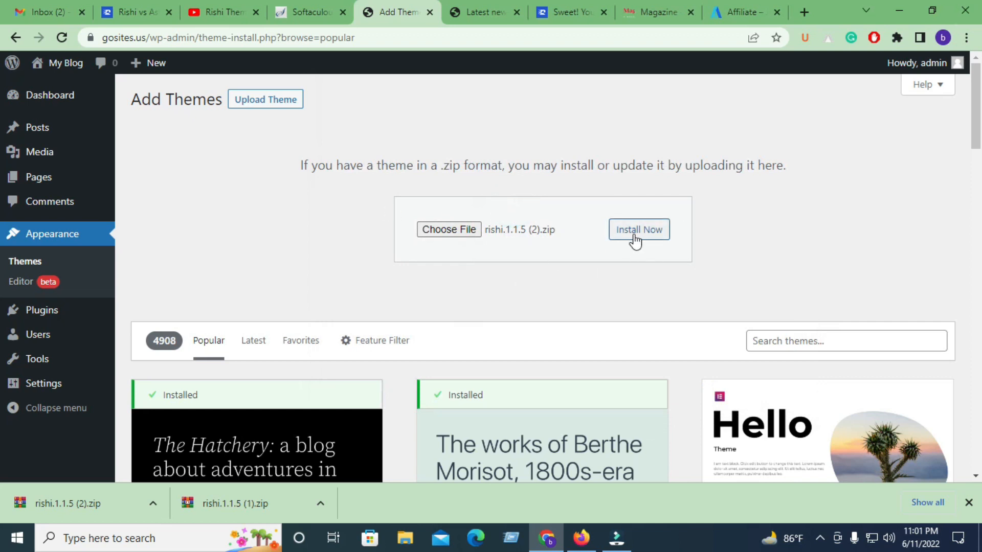
{"action": "left_click", "coordinate": [655, 238]}
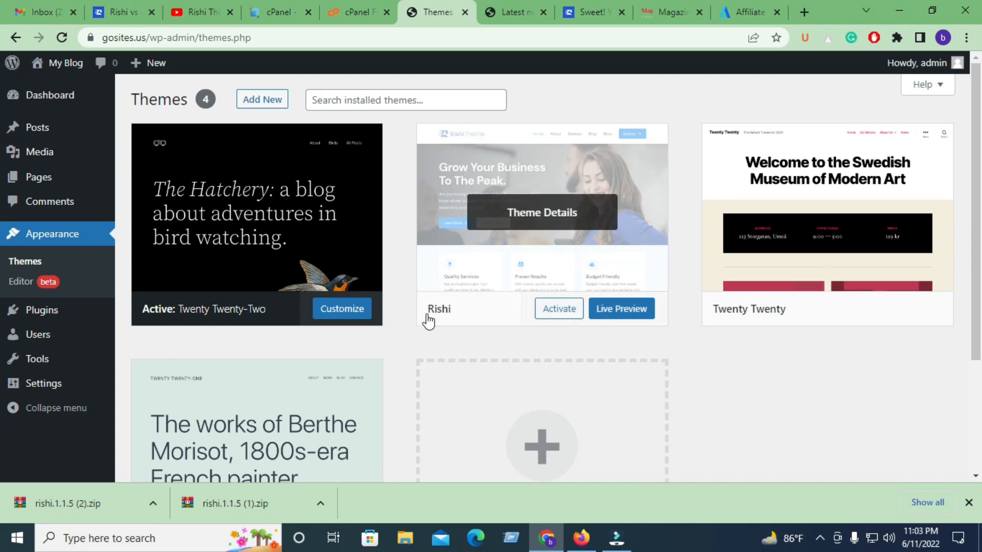
{"action": "left_click", "coordinate": [560, 313]}
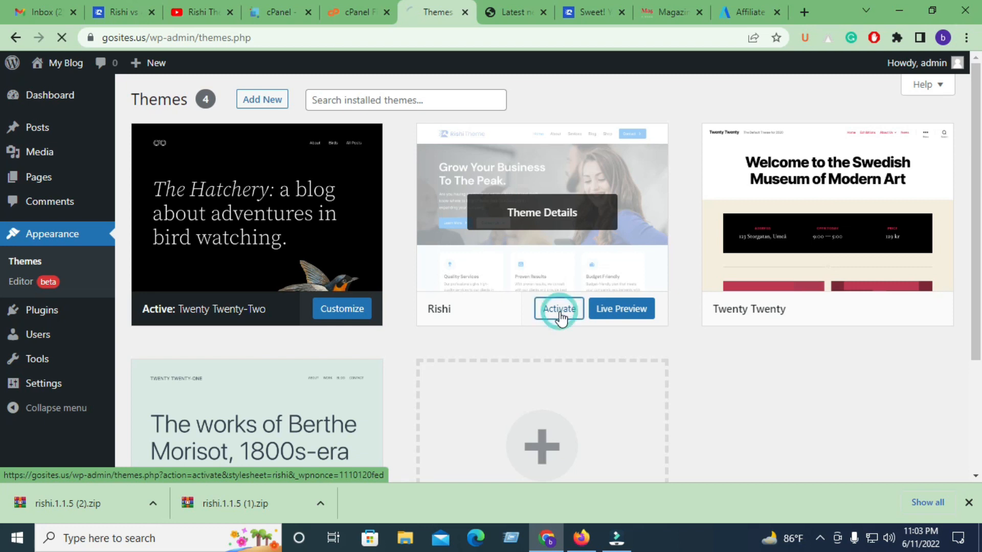
Step: Dismiss the downloads bar and open the Rishi Theme dashboard, scrolling through its cards
{"action": "left_click", "coordinate": [968, 505]}
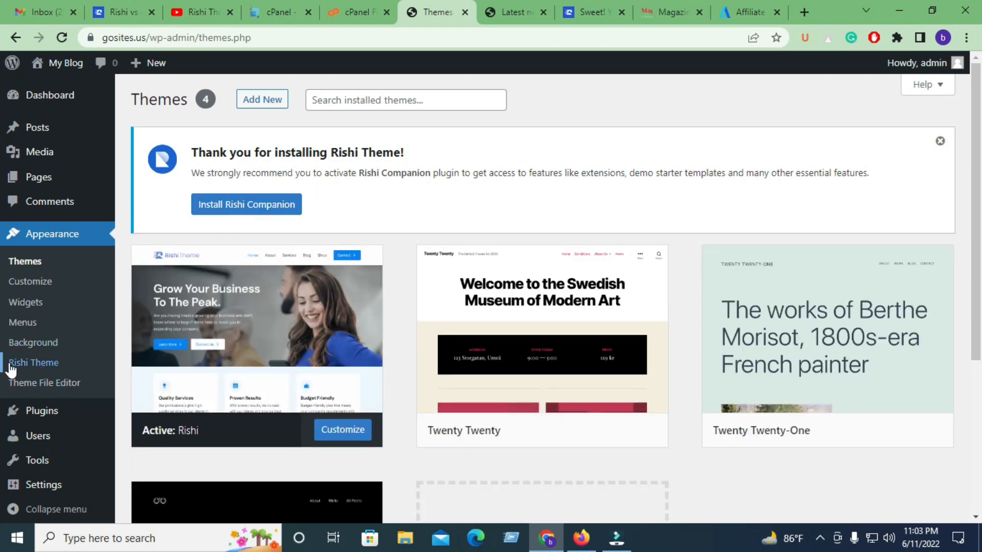
{"action": "left_click", "coordinate": [48, 365]}
{"action": "scroll", "coordinate": [450, 266], "scroll_direction": "down", "scroll_amount": 5}
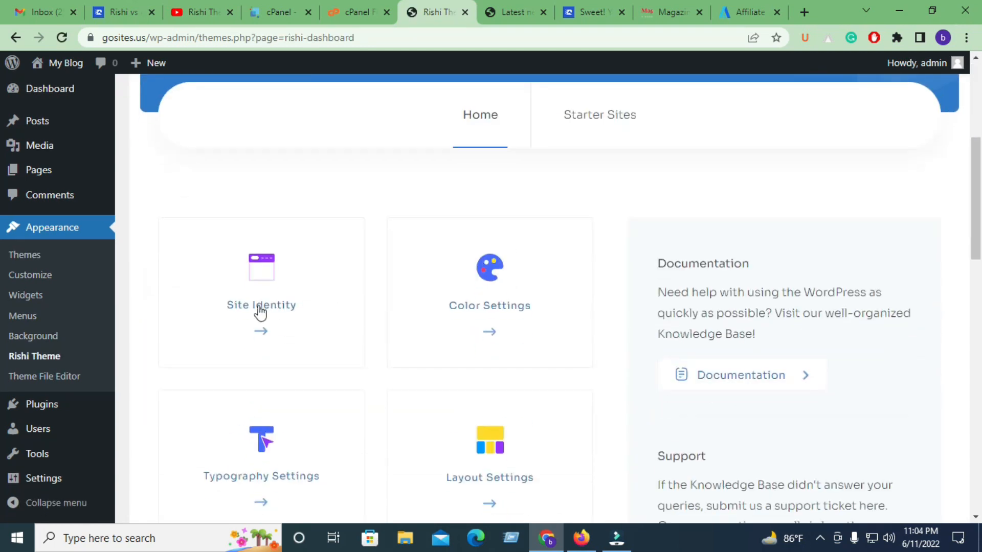
{"action": "scroll", "coordinate": [493, 316], "scroll_direction": "down", "scroll_amount": 3}
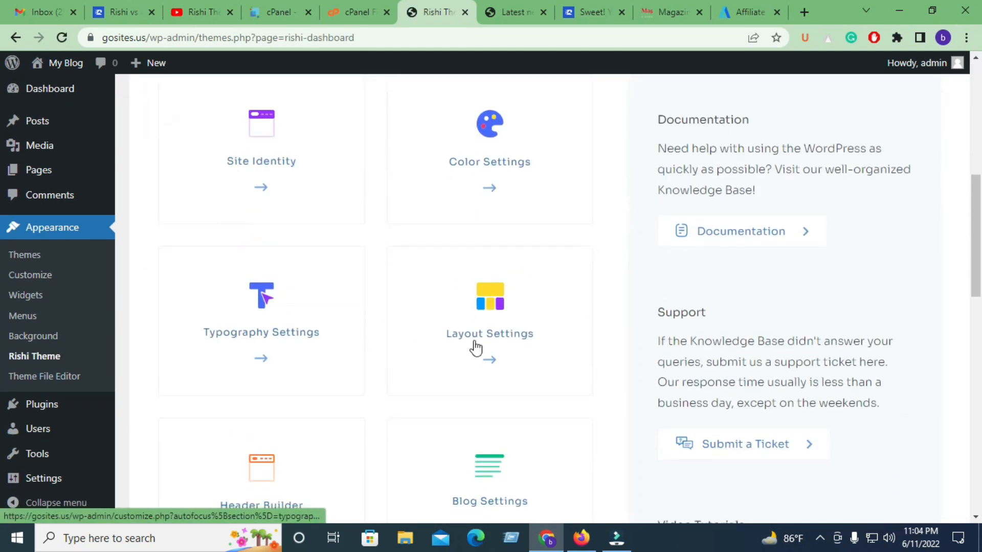
{"action": "scroll", "coordinate": [520, 358], "scroll_direction": "down", "scroll_amount": 3}
{"action": "scroll", "coordinate": [464, 340], "scroll_direction": "down", "scroll_amount": 3}
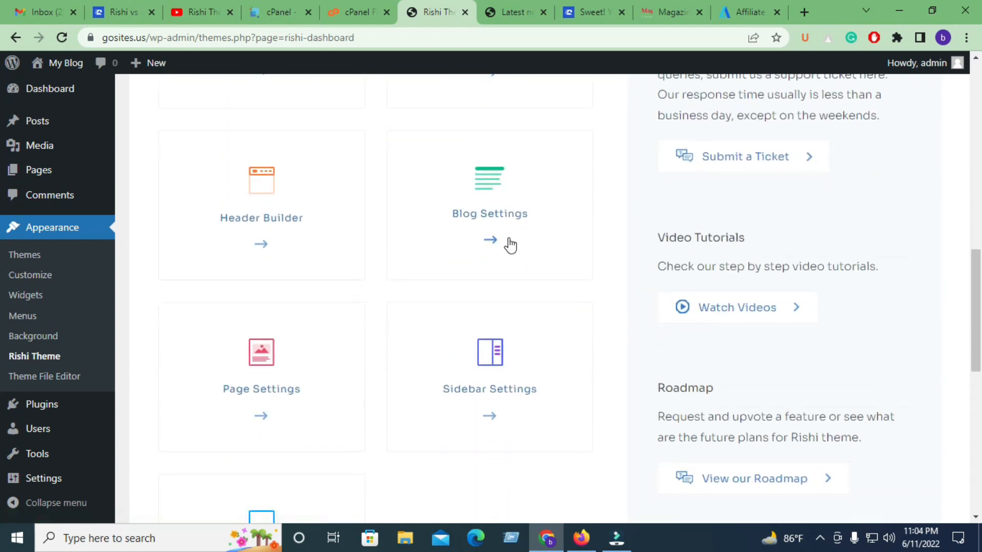
{"action": "scroll", "coordinate": [492, 401], "scroll_direction": "down", "scroll_amount": 3}
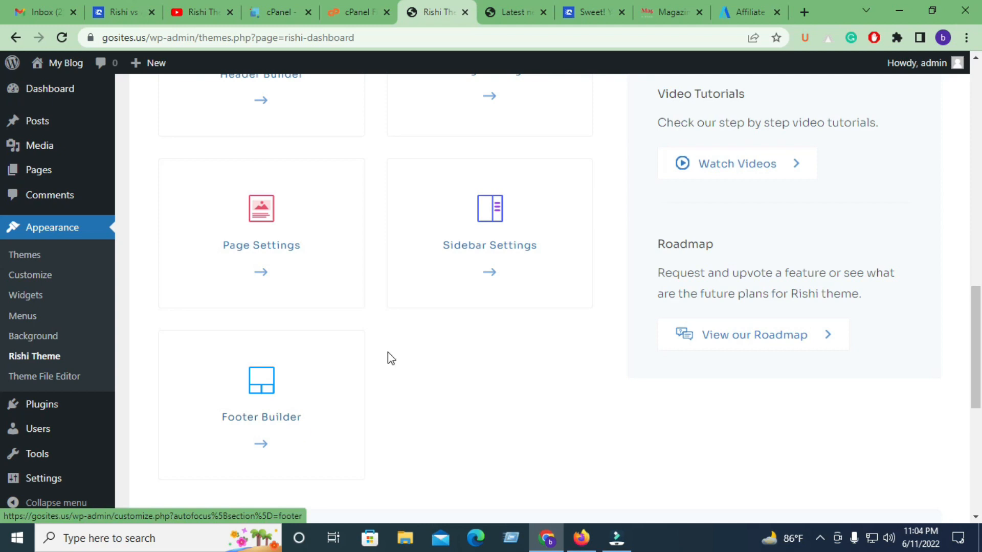
{"action": "scroll", "coordinate": [314, 355], "scroll_direction": "up", "scroll_amount": 2}
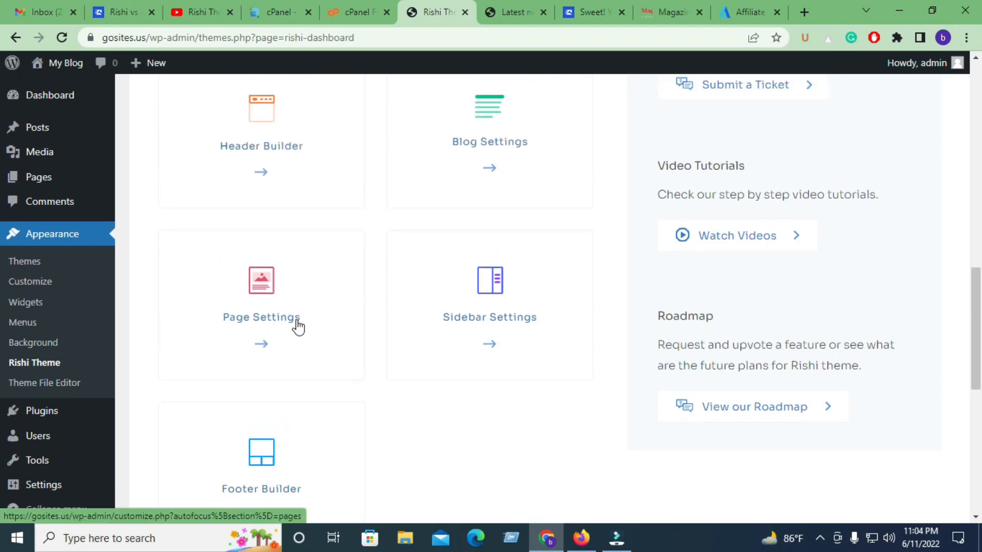
{"action": "scroll", "coordinate": [298, 327], "scroll_direction": "up", "scroll_amount": 3}
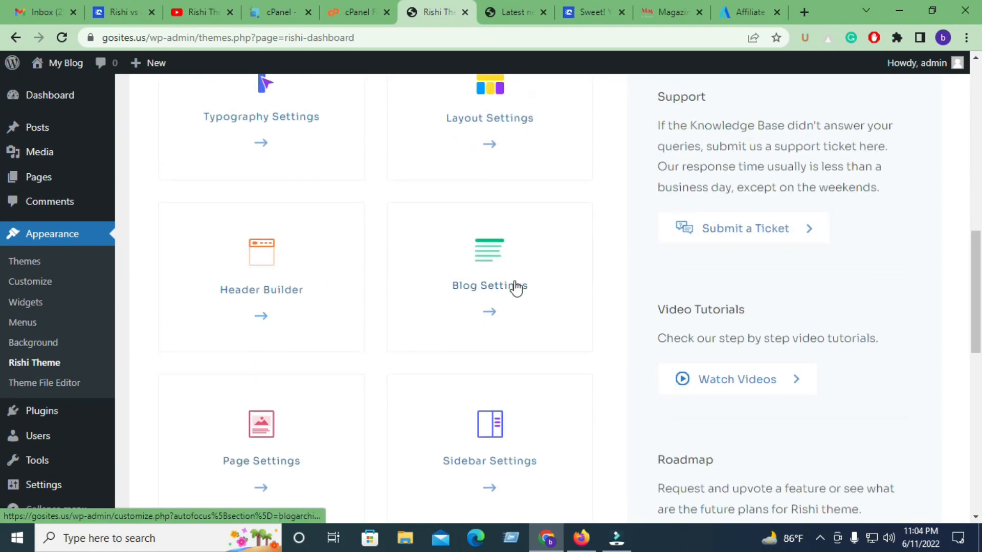
{"action": "scroll", "coordinate": [515, 285], "scroll_direction": "up", "scroll_amount": 3}
{"action": "scroll", "coordinate": [535, 296], "scroll_direction": "up", "scroll_amount": 3}
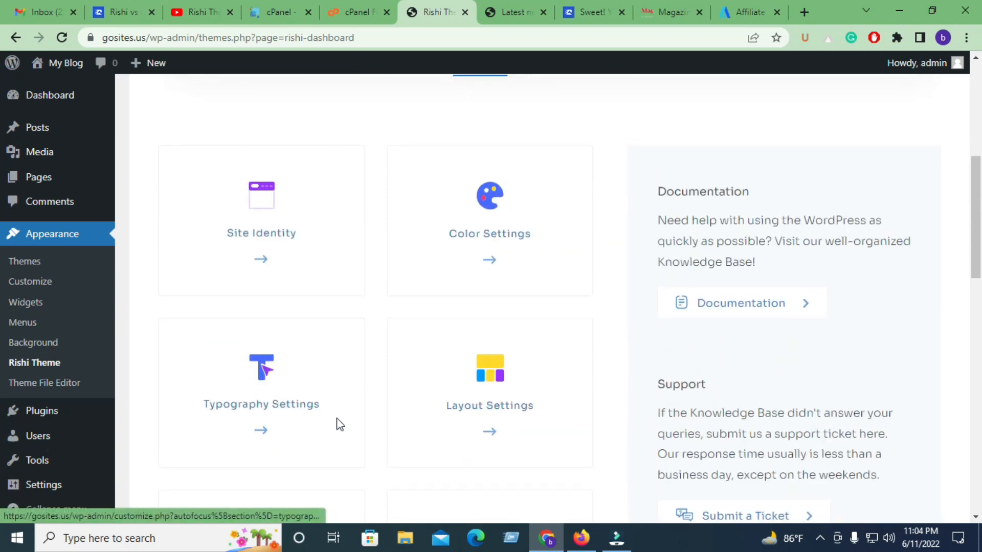
Step: Highlight the Documentation help paragraph, then switch to the dashboard's Starter Sites section
{"action": "left_click_drag", "start_coordinate": [661, 225], "coordinate": [400, 327]}
{"action": "scroll", "coordinate": [505, 289], "scroll_direction": "up", "scroll_amount": 1}
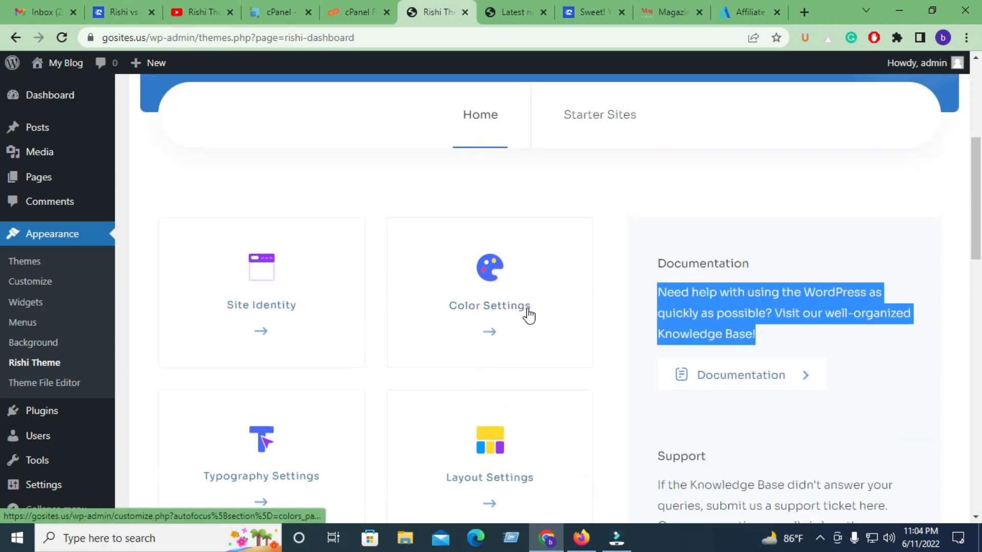
{"action": "scroll", "coordinate": [513, 339], "scroll_direction": "up", "scroll_amount": 1}
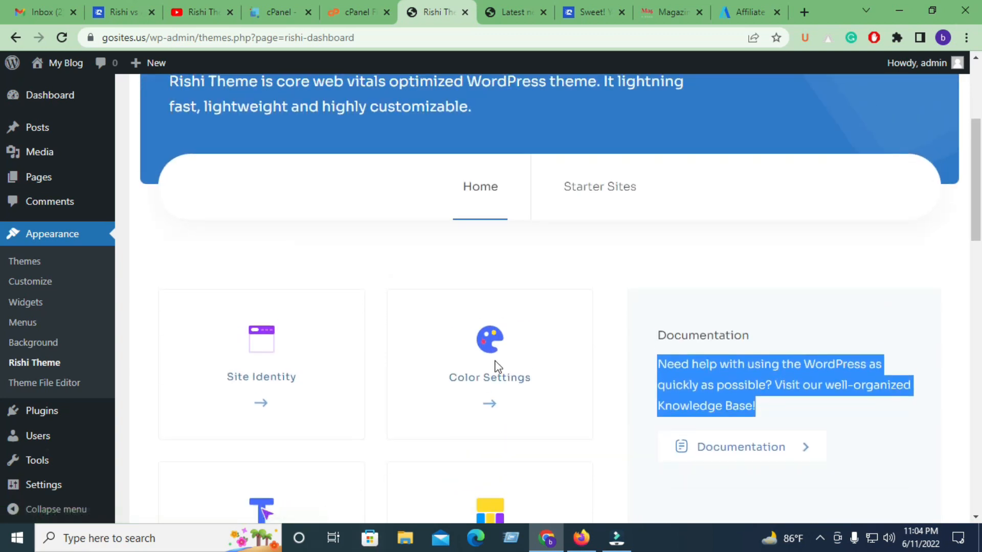
{"action": "left_click", "coordinate": [601, 193]}
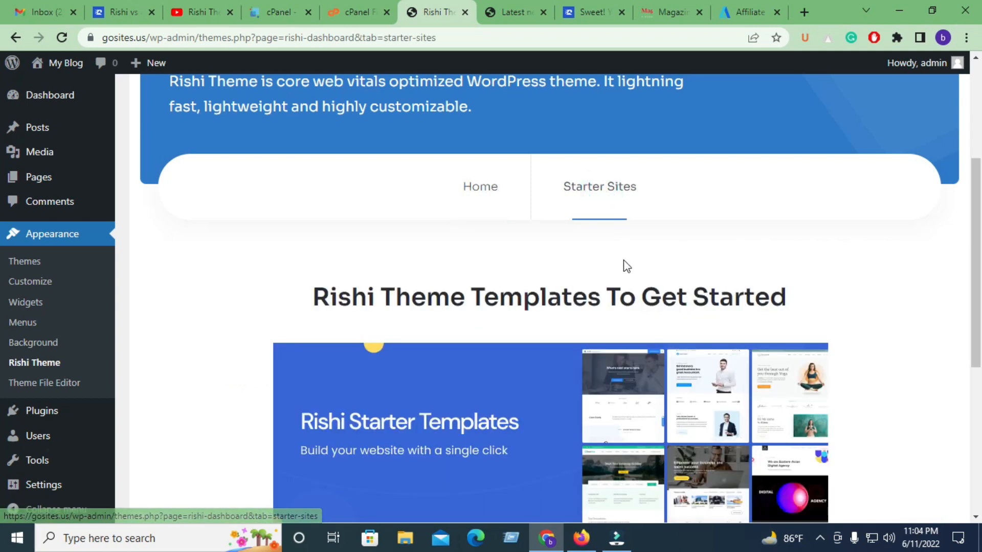
Step: Scroll down to the Install Rishi Starter Templates offer, then return to the 'Sweet!' purchase confirmation tab
{"action": "scroll", "coordinate": [567, 256], "scroll_direction": "down", "scroll_amount": 3}
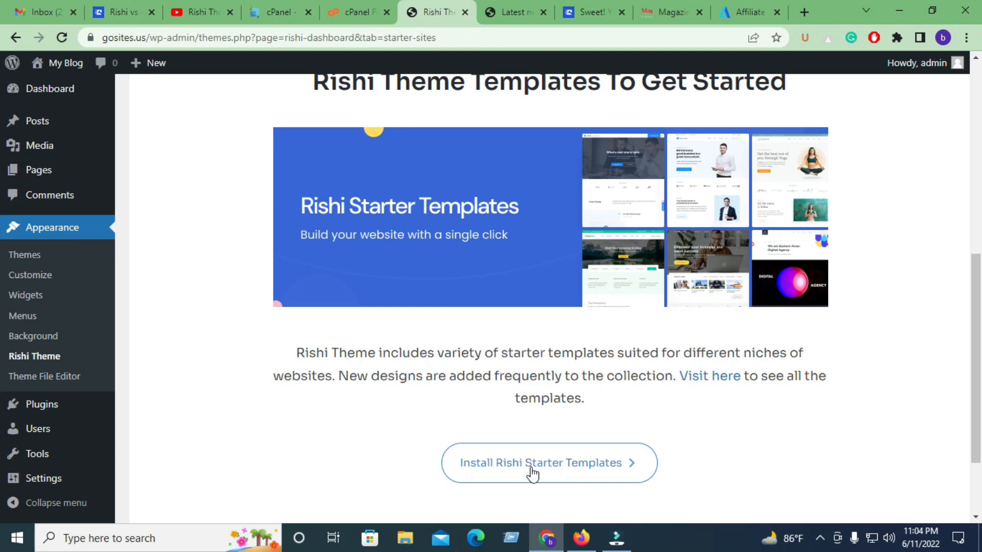
{"action": "left_click", "coordinate": [591, 12]}
{"action": "scroll", "coordinate": [506, 256], "scroll_direction": "up", "scroll_amount": 10}
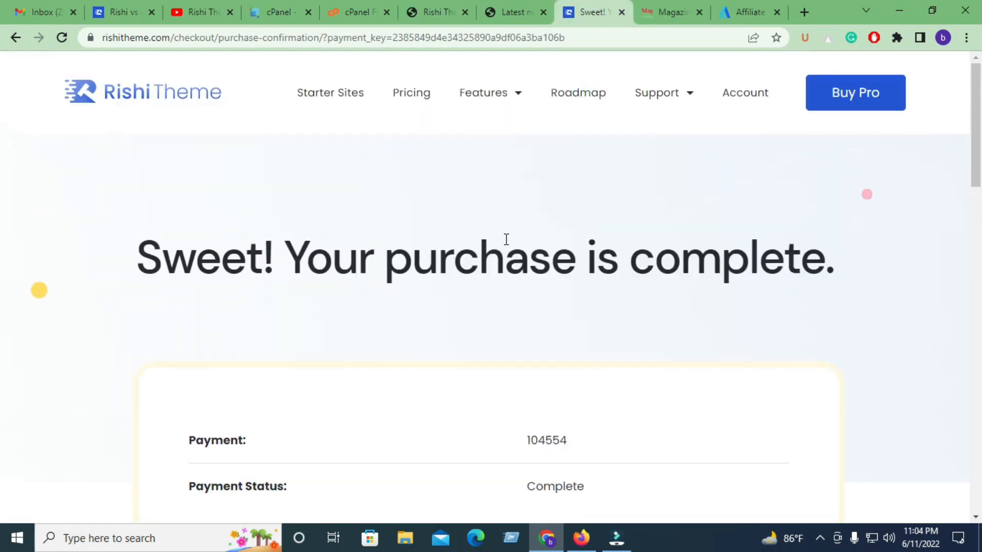
Step: Open rishitheme.com's '80+ Ready to Import Websites!' gallery and browse the Nutritionist and Gaming Magazine templates
{"action": "left_click_drag", "start_coordinate": [158, 92], "coordinate": [466, 111]}
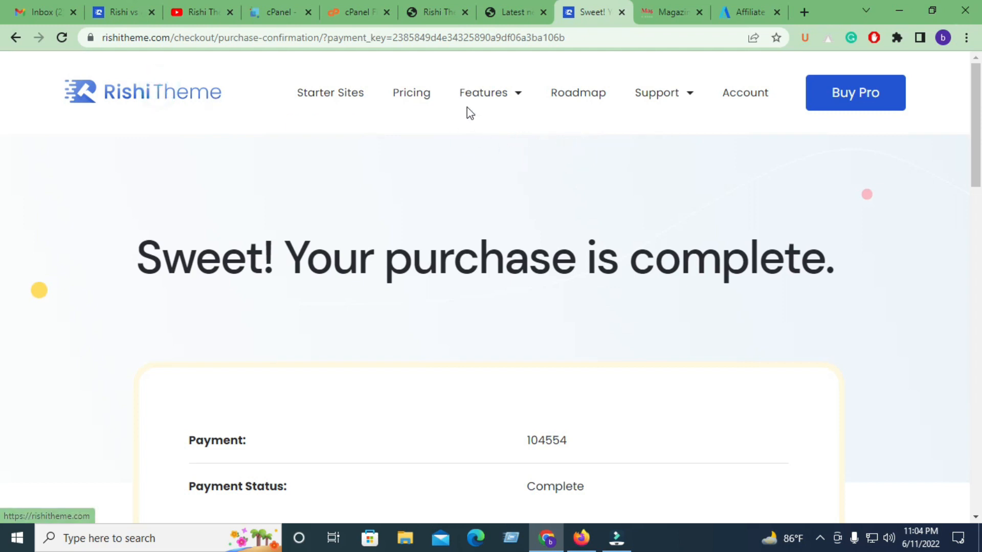
{"action": "left_click", "coordinate": [338, 99]}
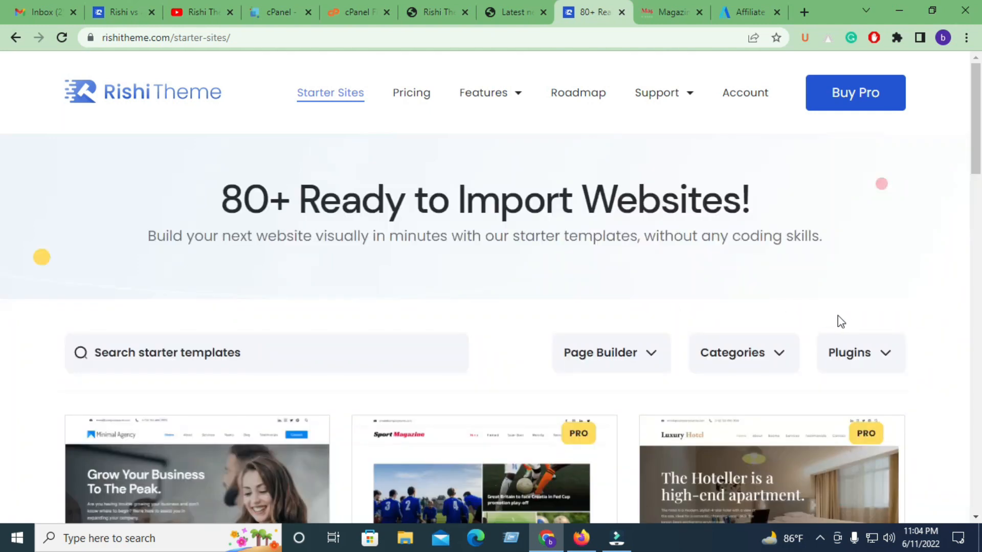
{"action": "scroll", "coordinate": [670, 387], "scroll_direction": "down", "scroll_amount": 3}
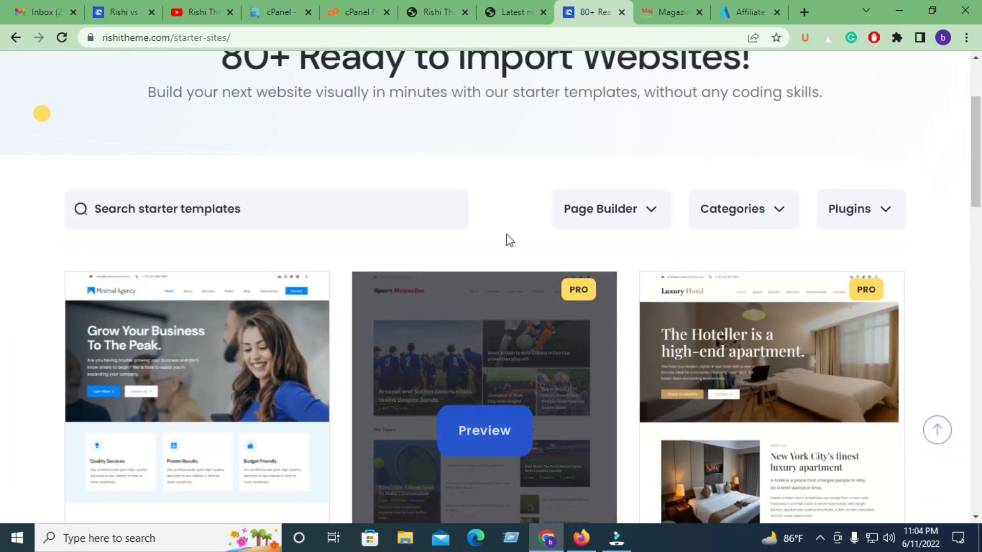
{"action": "scroll", "coordinate": [431, 258], "scroll_direction": "down", "scroll_amount": 3}
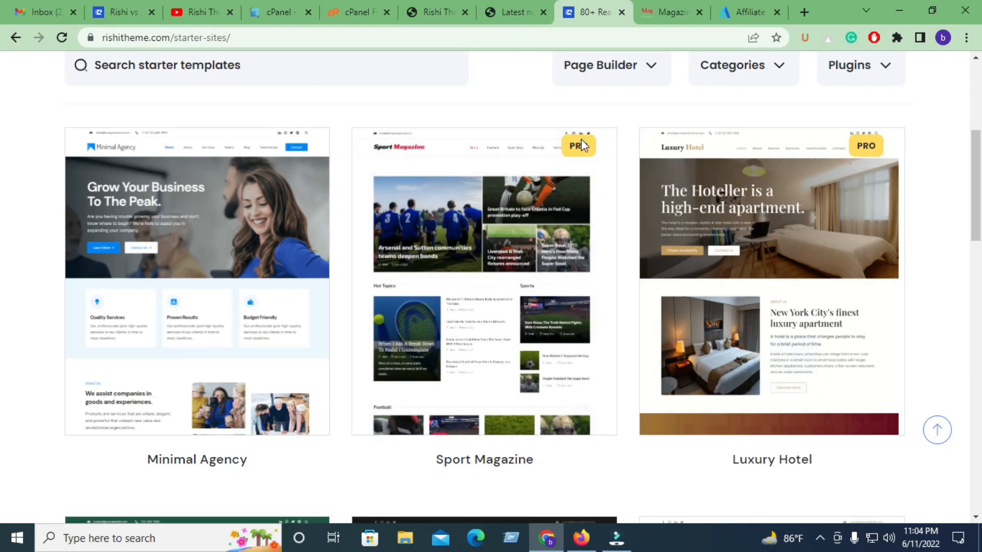
{"action": "scroll", "coordinate": [450, 265], "scroll_direction": "down", "scroll_amount": 9}
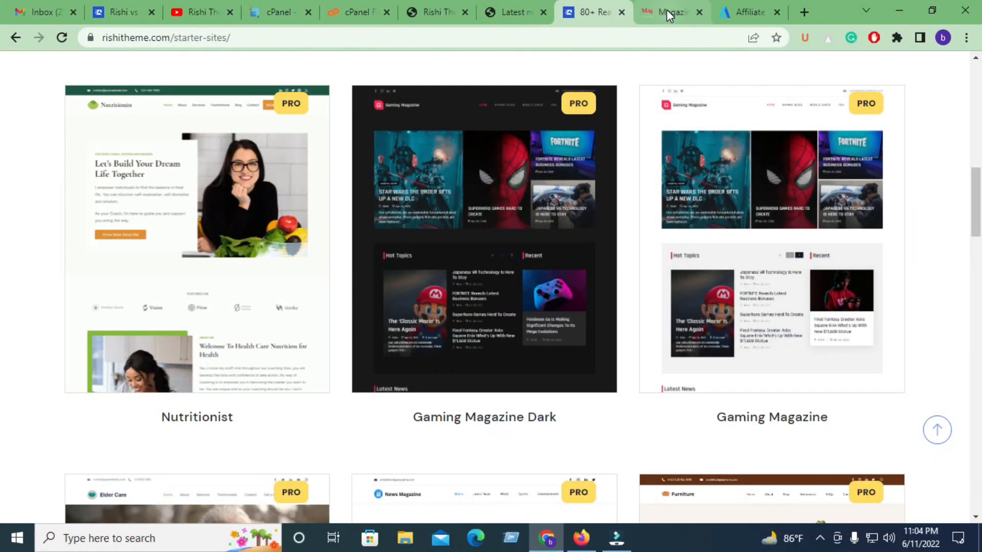
Step: Browse the Magazine demo site's homepage, then jump back to its top
{"action": "left_click", "coordinate": [667, 9]}
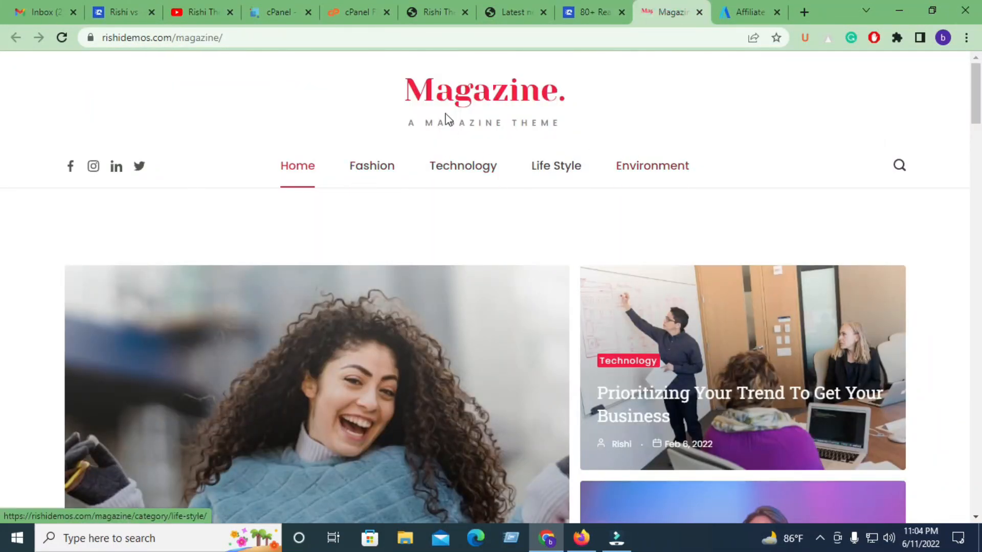
{"action": "scroll", "coordinate": [450, 245], "scroll_direction": "down", "scroll_amount": 15}
{"action": "scroll", "coordinate": [412, 263], "scroll_direction": "down", "scroll_amount": 20}
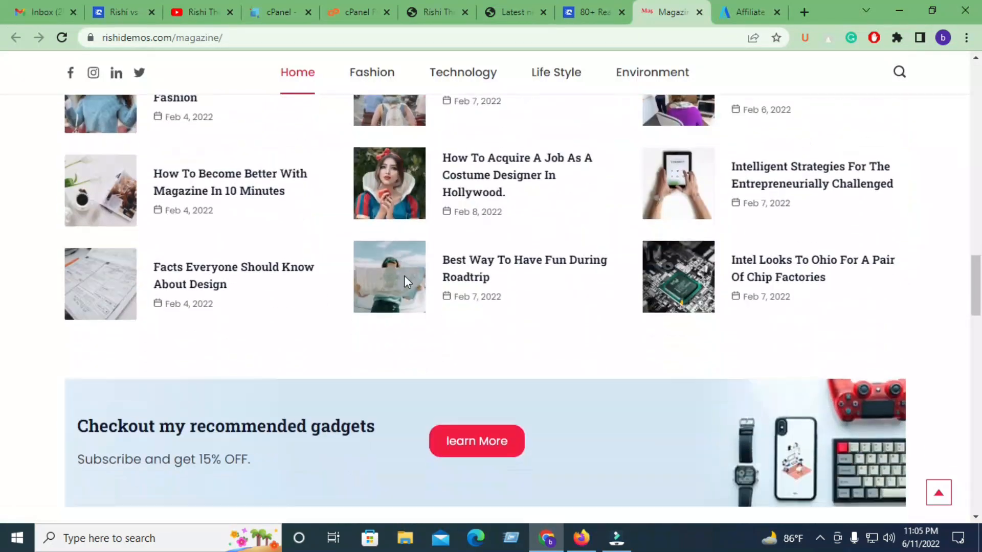
{"action": "scroll", "coordinate": [520, 302], "scroll_direction": "down", "scroll_amount": 3}
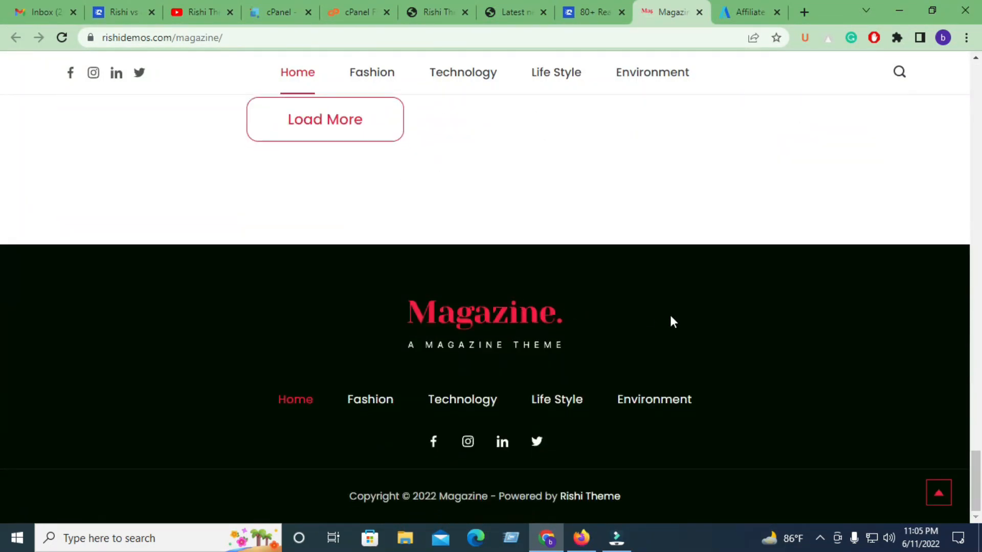
{"action": "left_click", "coordinate": [941, 493]}
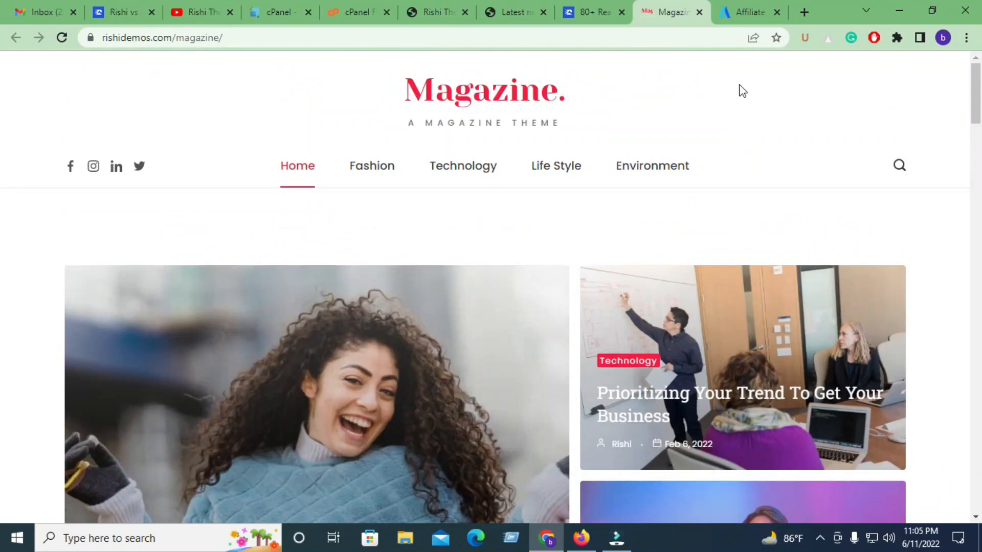
Step: Look over the Affiliate demo's Trending and Hot Deals posts, with a brief check of WordPress
{"action": "left_click", "coordinate": [739, 13]}
{"action": "scroll", "coordinate": [622, 227], "scroll_direction": "down", "scroll_amount": 3}
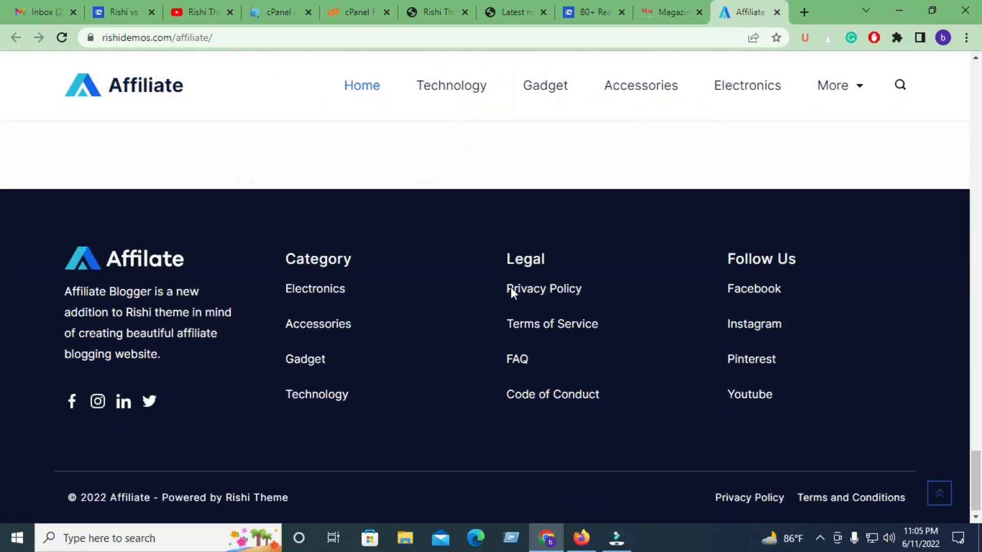
{"action": "scroll", "coordinate": [510, 287], "scroll_direction": "up", "scroll_amount": 10}
{"action": "scroll", "coordinate": [559, 307], "scroll_direction": "up", "scroll_amount": 15}
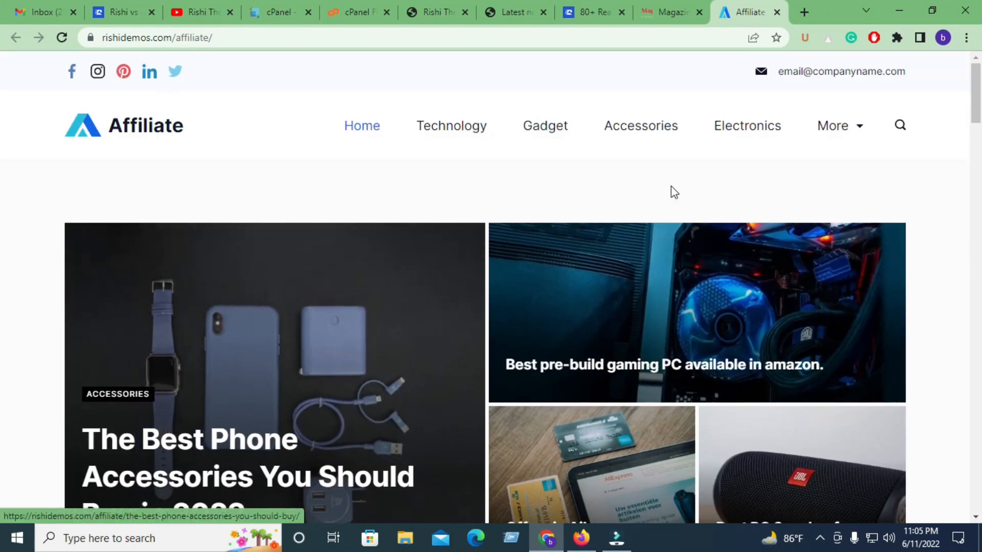
{"action": "scroll", "coordinate": [573, 264], "scroll_direction": "down", "scroll_amount": 5}
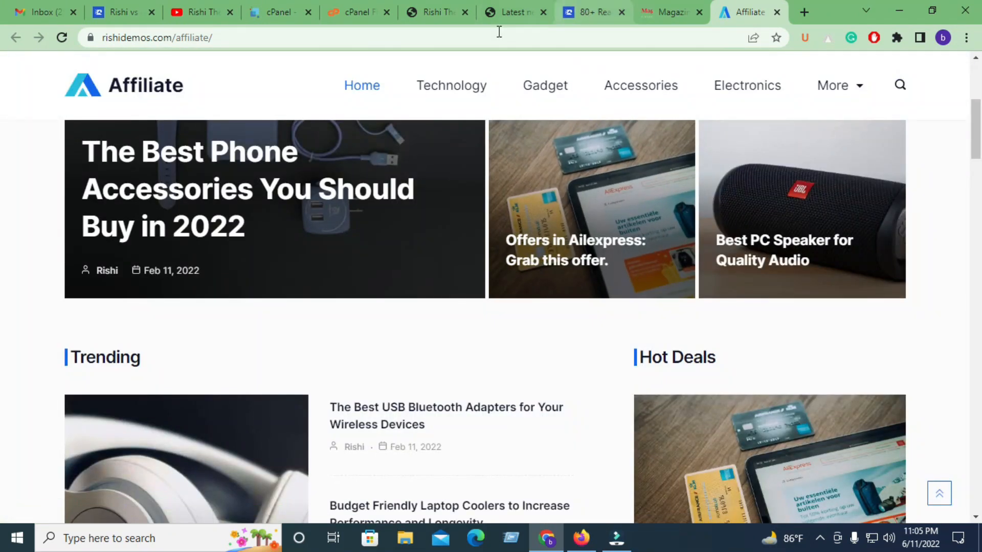
{"action": "left_click", "coordinate": [434, 12]}
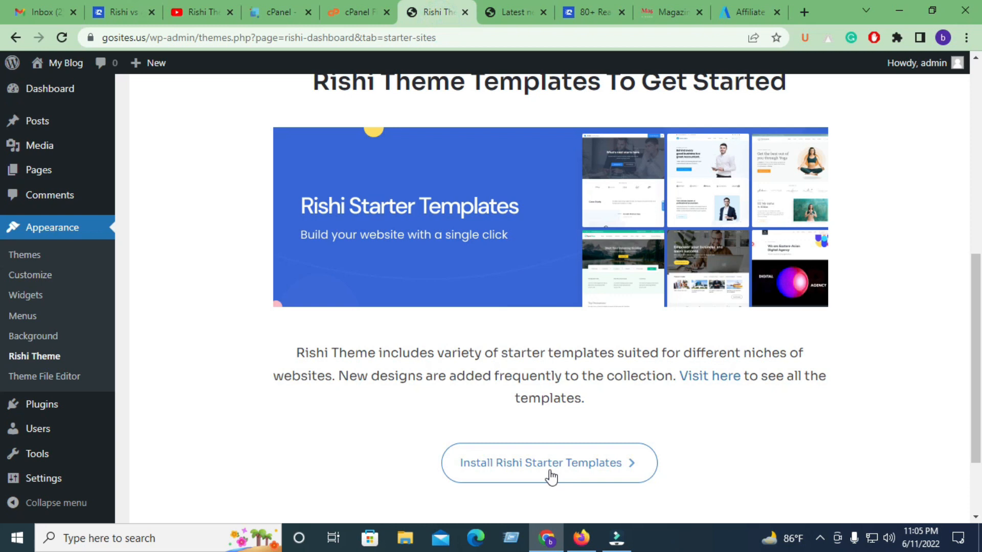
{"action": "left_click", "coordinate": [750, 11]}
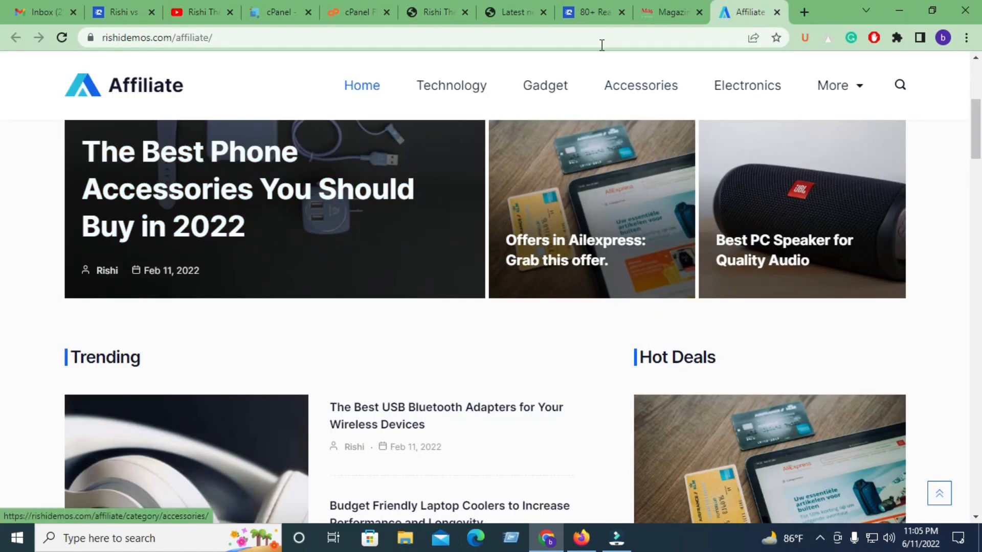
Step: Install Rishi Starter Templates and browse Demo Importer's Minimal Agency, Sport Magazine and Luxury Hotel templates
{"action": "left_click", "coordinate": [512, 5]}
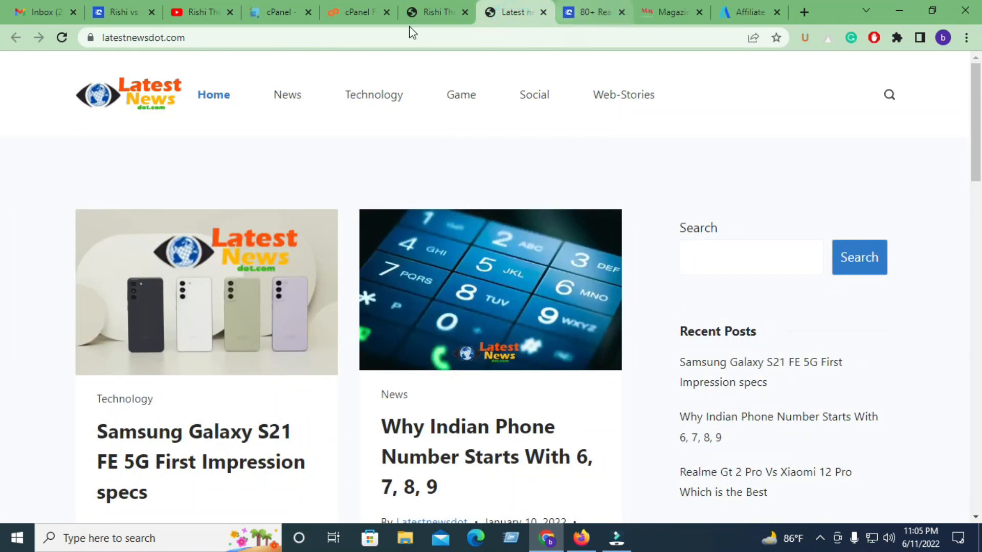
{"action": "left_click", "coordinate": [442, 11]}
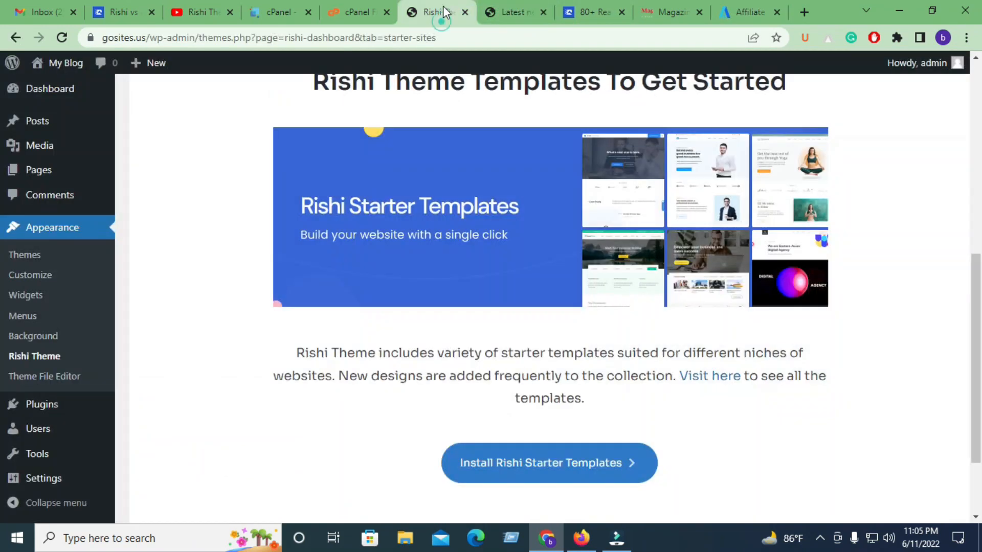
{"action": "left_click", "coordinate": [615, 475]}
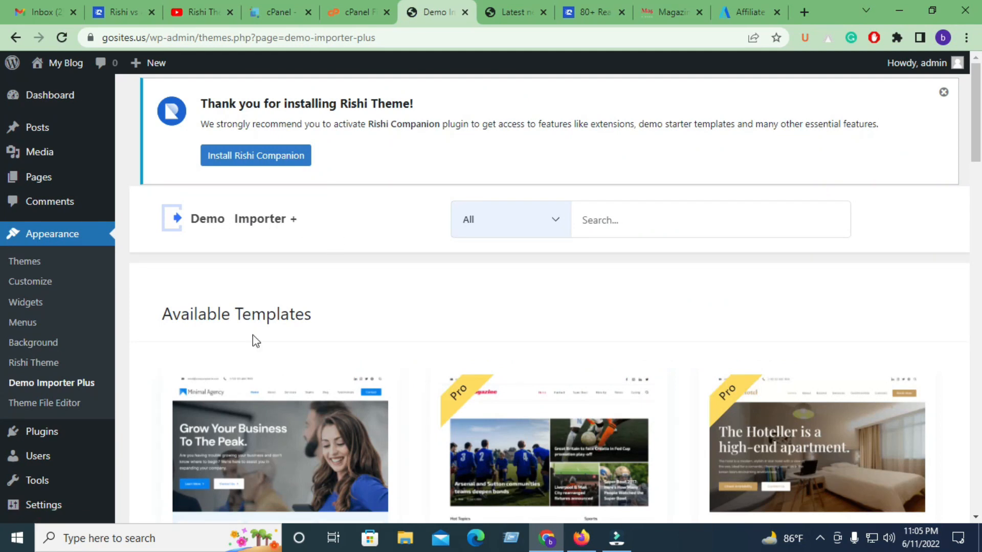
{"action": "scroll", "coordinate": [221, 323], "scroll_direction": "down", "scroll_amount": 2}
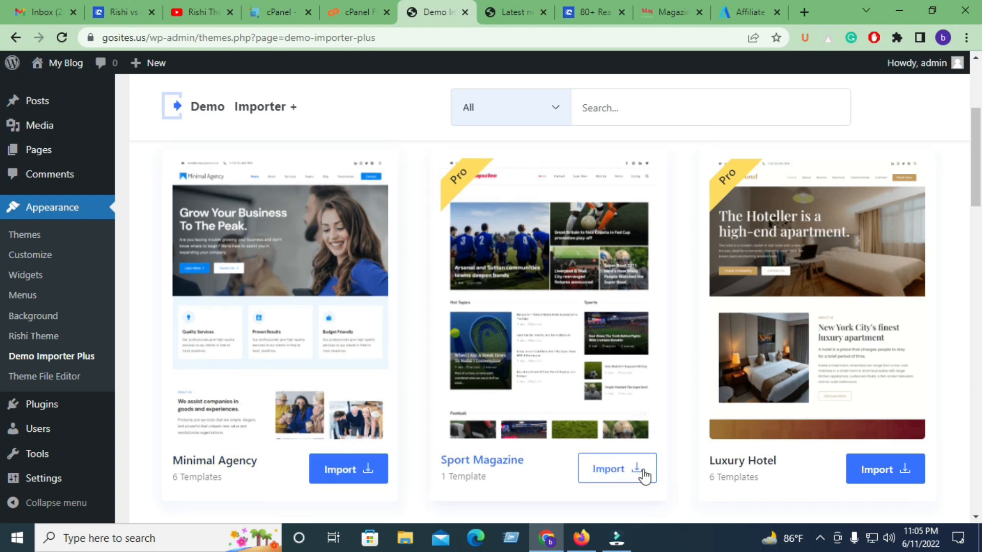
{"action": "mouse_move", "coordinate": [459, 190]}
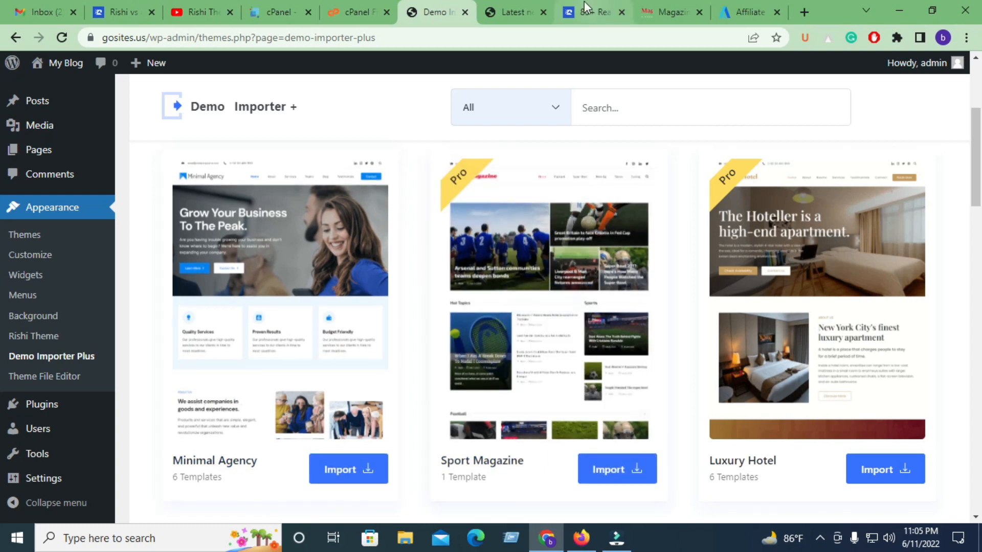
{"action": "left_click", "coordinate": [573, 14]}
Step: Open the Rishi pricing page and highlight the Personal plan's $49 price, 1-site licence and starter-site features
{"action": "scroll", "coordinate": [399, 184], "scroll_direction": "up", "scroll_amount": 10}
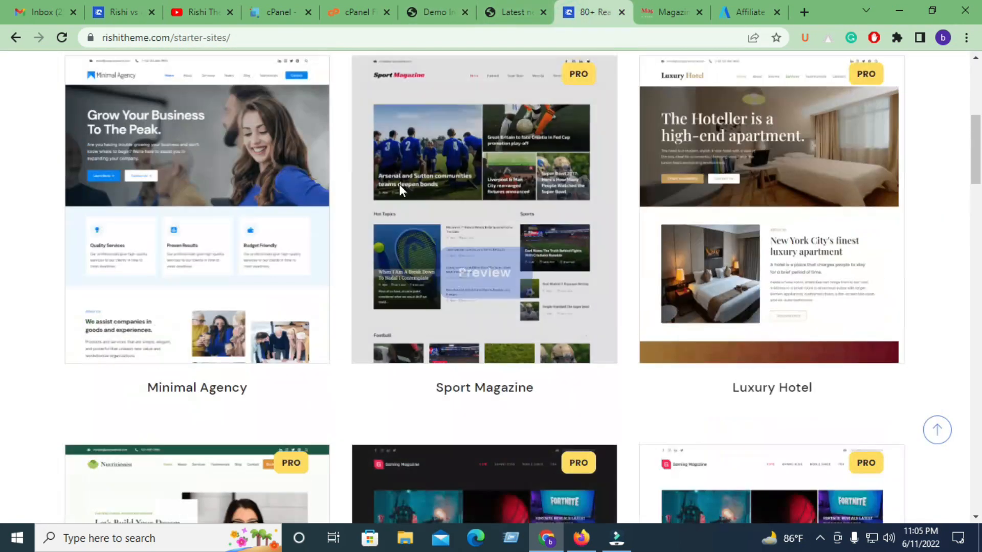
{"action": "left_click", "coordinate": [409, 95]}
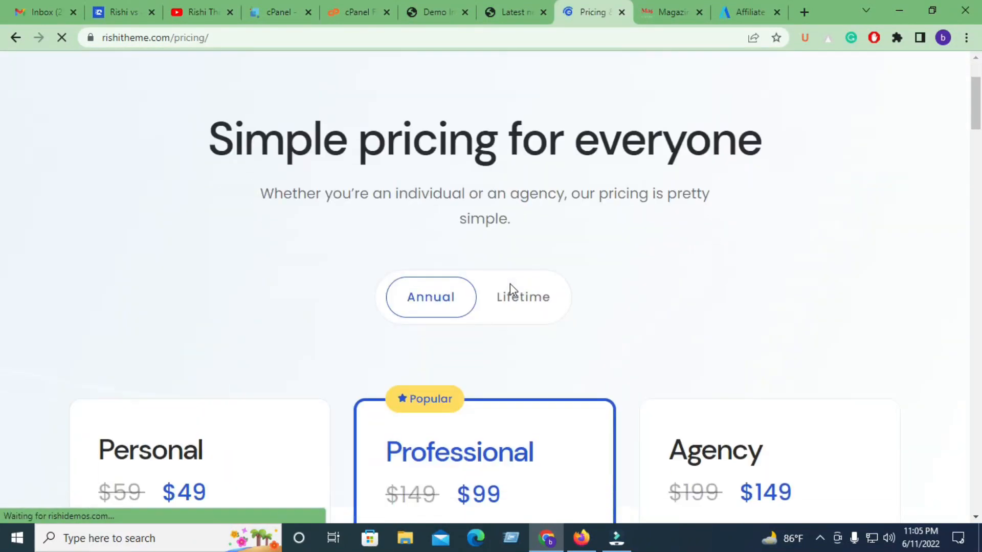
{"action": "scroll", "coordinate": [460, 273], "scroll_direction": "down", "scroll_amount": 5}
{"action": "left_click", "coordinate": [228, 228]}
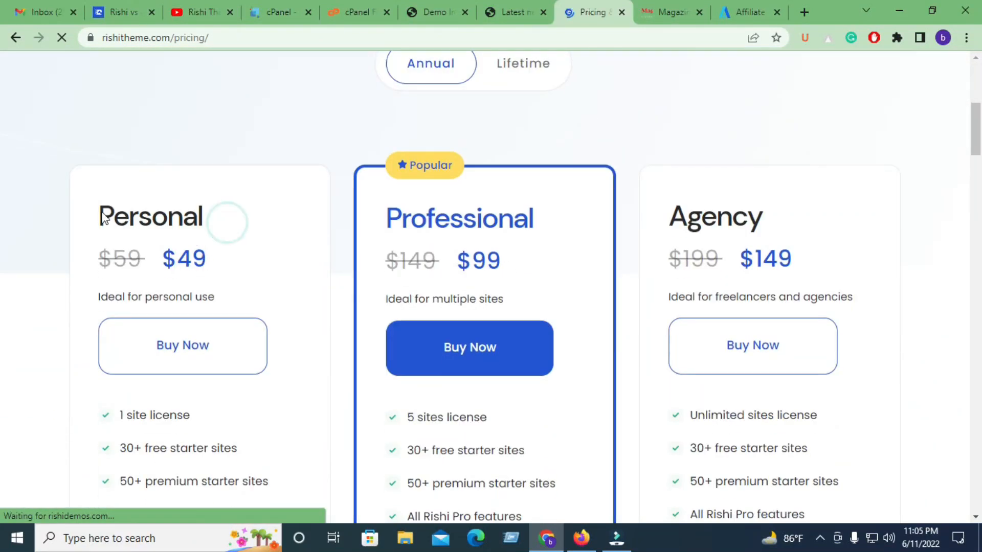
{"action": "left_click_drag", "start_coordinate": [120, 419], "coordinate": [210, 419]}
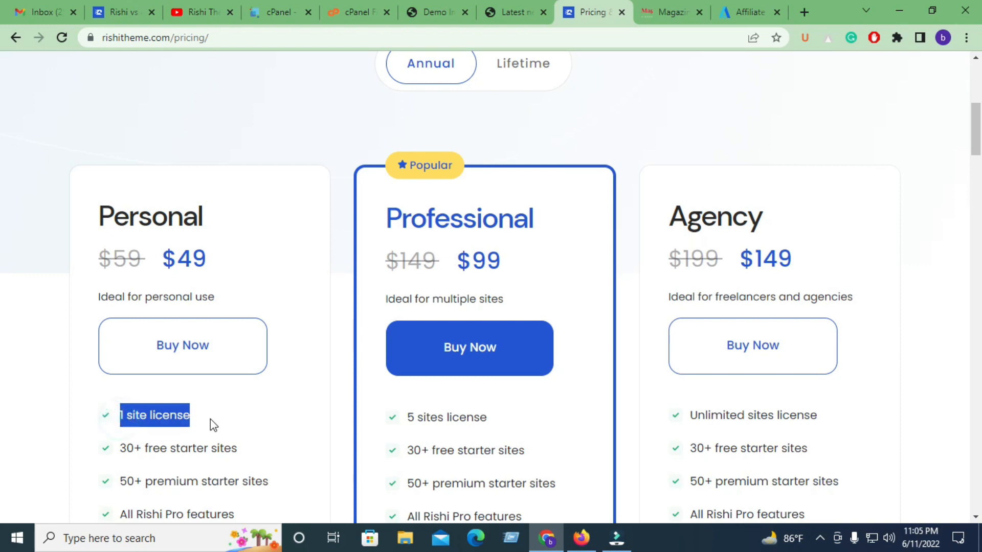
{"action": "left_click_drag", "start_coordinate": [155, 258], "coordinate": [237, 263]}
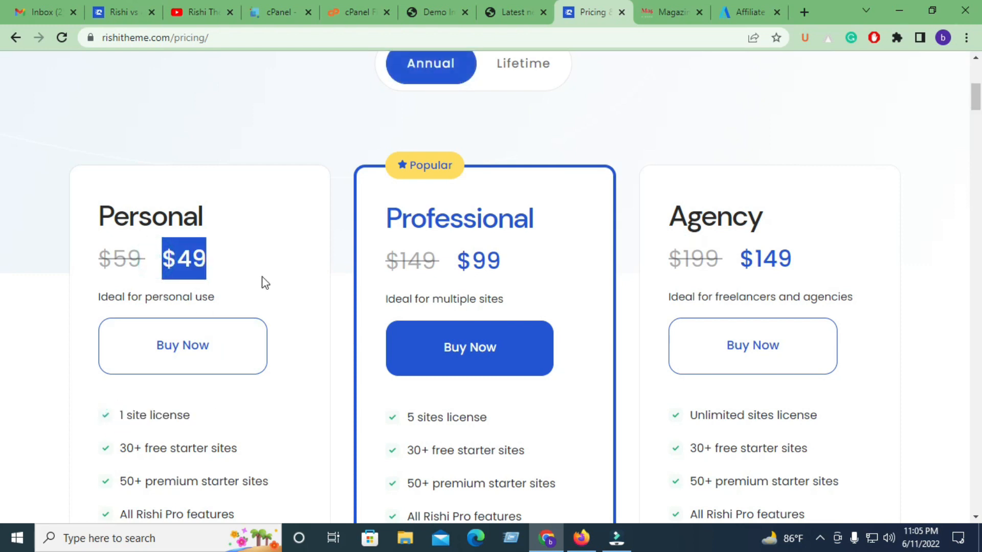
{"action": "scroll", "coordinate": [262, 281], "scroll_direction": "down", "scroll_amount": 2}
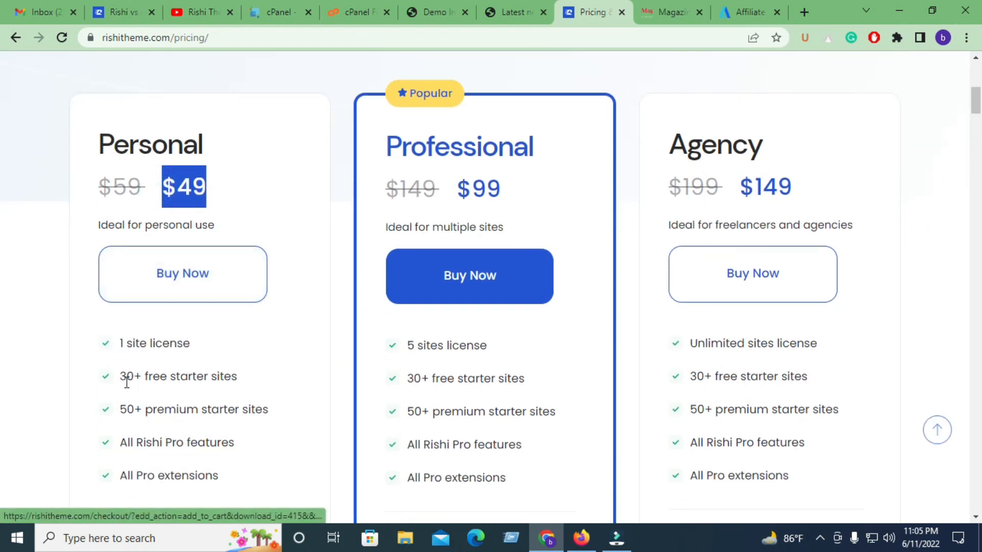
{"action": "left_click_drag", "start_coordinate": [120, 377], "coordinate": [244, 379]}
{"action": "left_click_drag", "start_coordinate": [120, 377], "coordinate": [255, 387]}
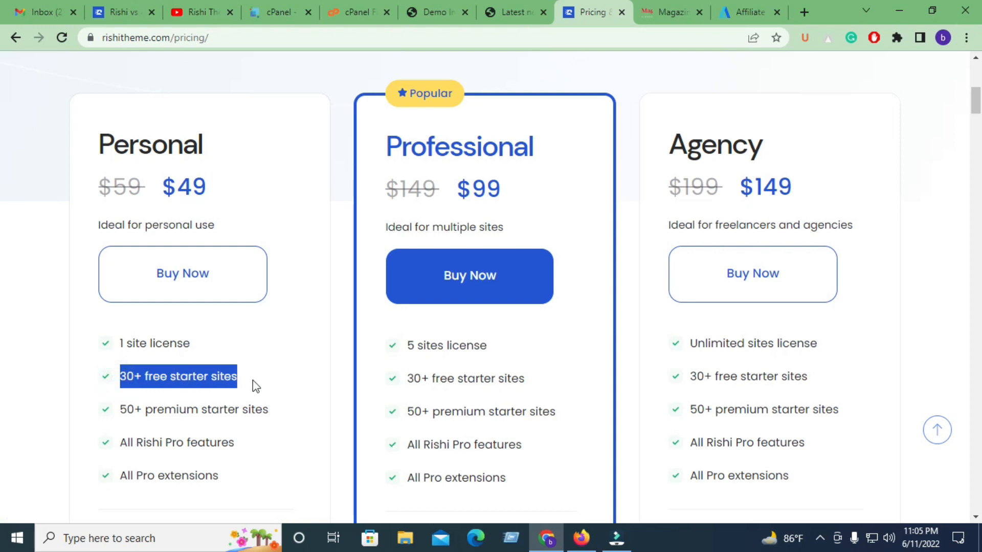
{"action": "left_click_drag", "start_coordinate": [122, 411], "coordinate": [294, 416]}
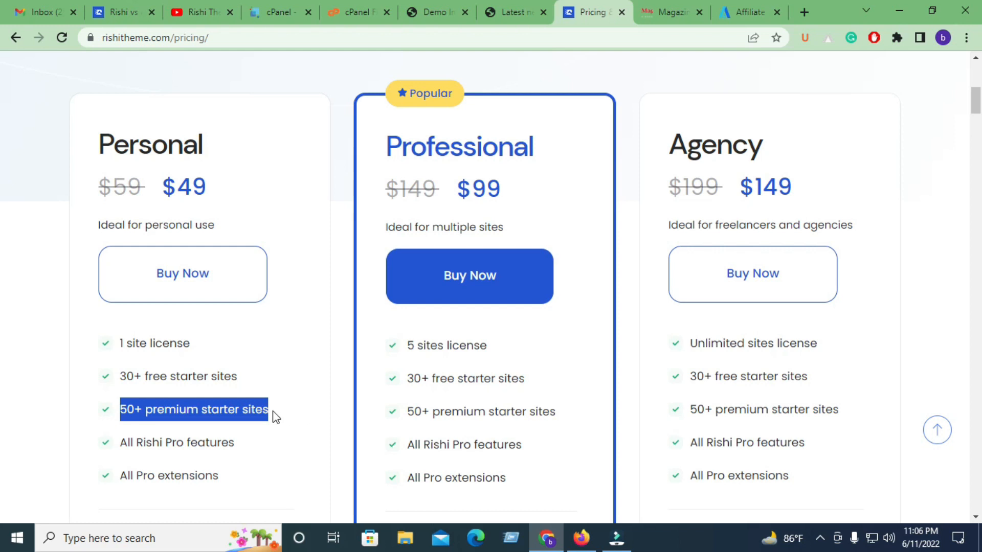
{"action": "left_click_drag", "start_coordinate": [122, 444], "coordinate": [261, 440]}
Step: Highlight the Professional plan's $99 price and 5-site licence, comparing its last features with Personal
{"action": "scroll", "coordinate": [247, 346], "scroll_direction": "down", "scroll_amount": 3}
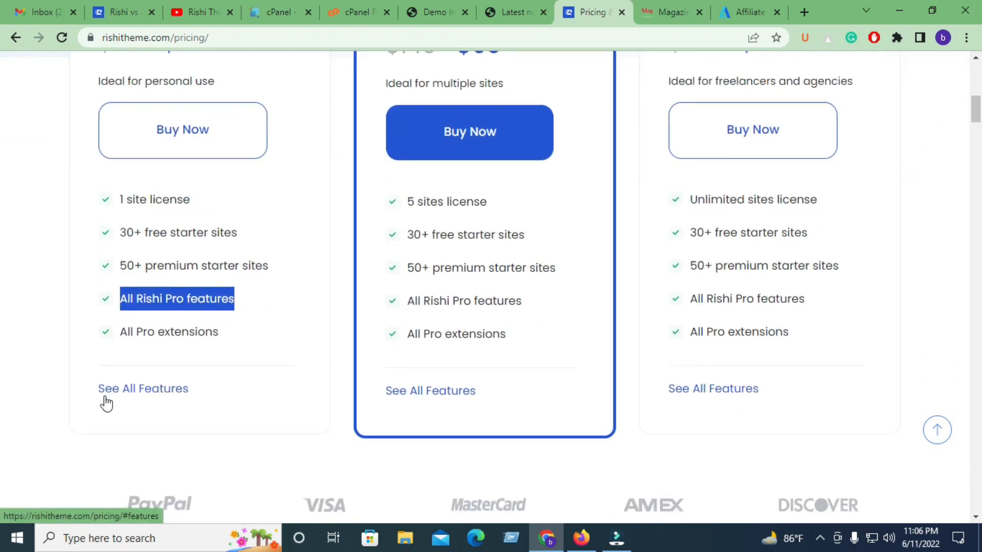
{"action": "scroll", "coordinate": [365, 399], "scroll_direction": "up", "scroll_amount": 5}
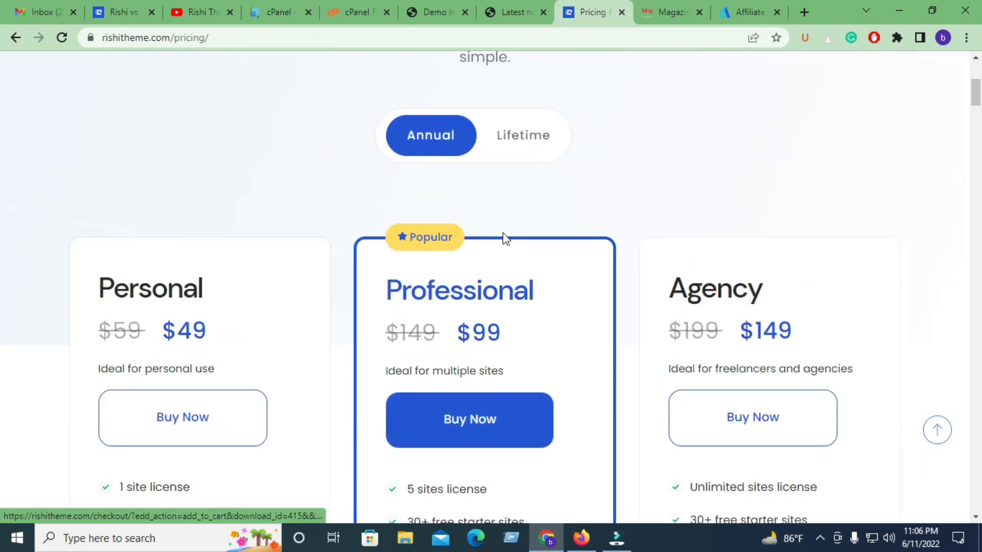
{"action": "scroll", "coordinate": [504, 235], "scroll_direction": "down", "scroll_amount": 1}
{"action": "left_click_drag", "start_coordinate": [389, 218], "coordinate": [570, 222]}
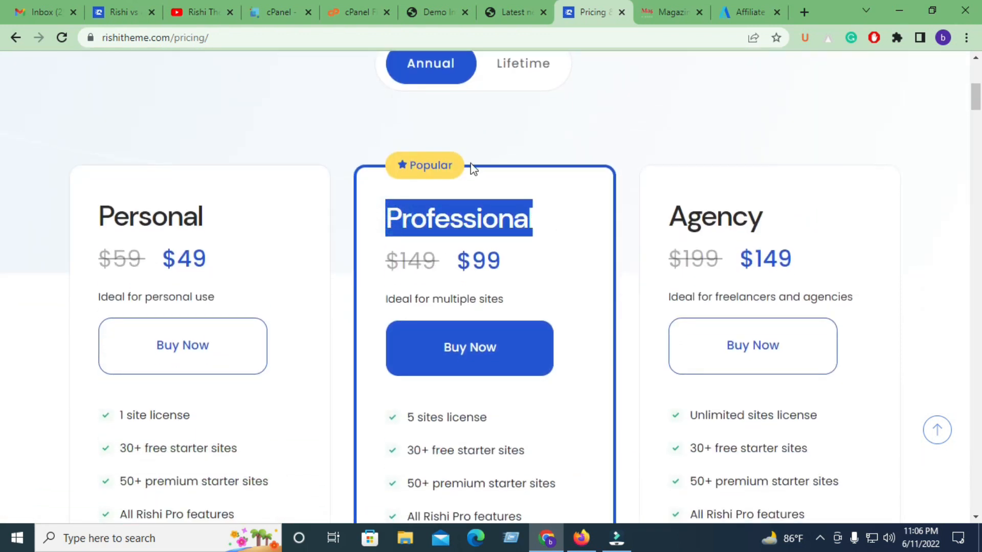
{"action": "scroll", "coordinate": [547, 281], "scroll_direction": "down", "scroll_amount": 3}
{"action": "scroll", "coordinate": [450, 214], "scroll_direction": "up", "scroll_amount": 1}
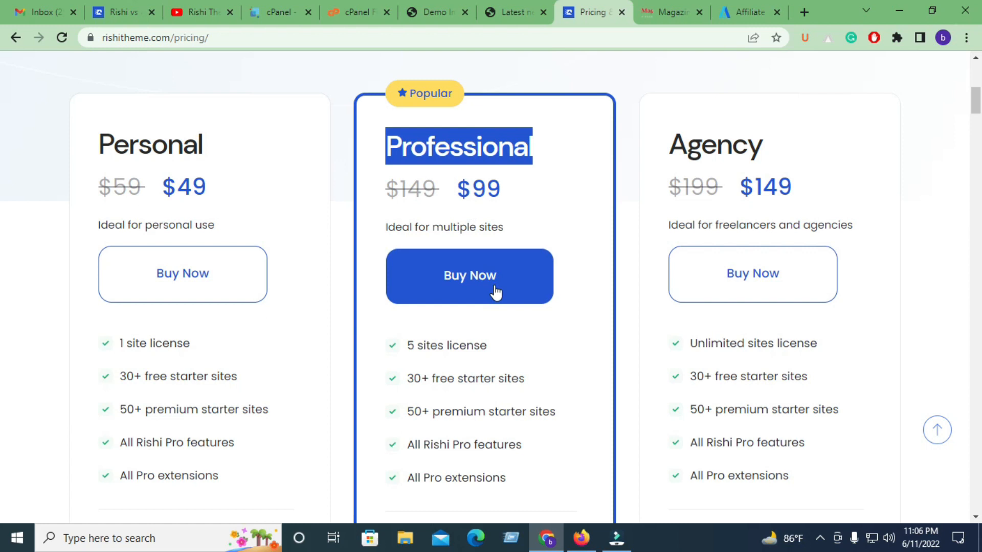
{"action": "left_click_drag", "start_coordinate": [454, 190], "coordinate": [559, 193]}
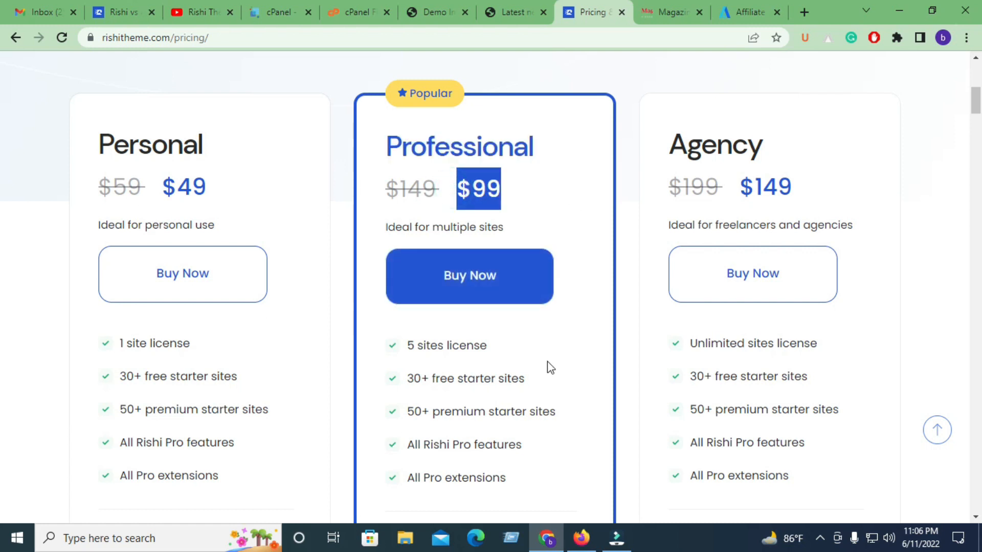
{"action": "left_click_drag", "start_coordinate": [407, 347], "coordinate": [490, 350]}
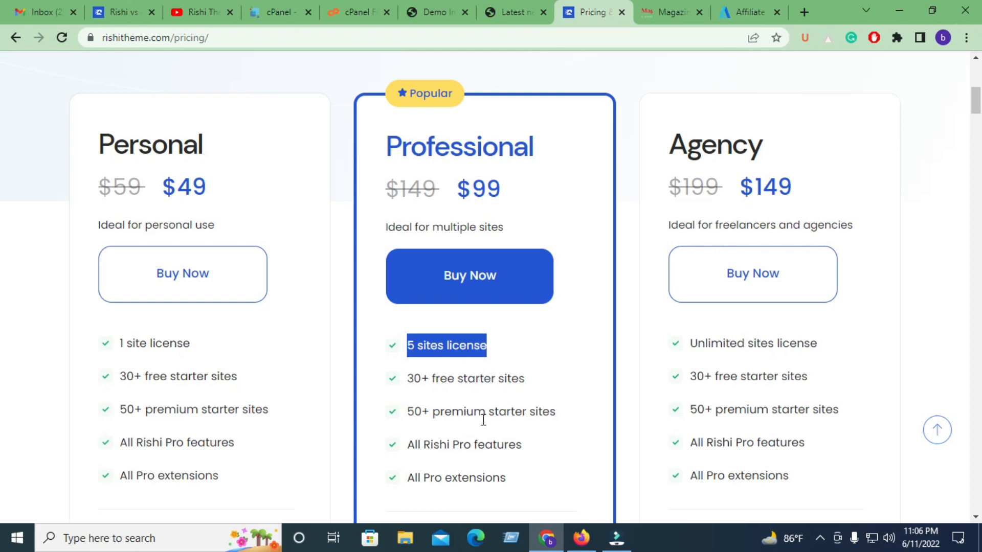
{"action": "scroll", "coordinate": [484, 419], "scroll_direction": "down", "scroll_amount": 1}
{"action": "left_click_drag", "start_coordinate": [233, 411], "coordinate": [110, 321]}
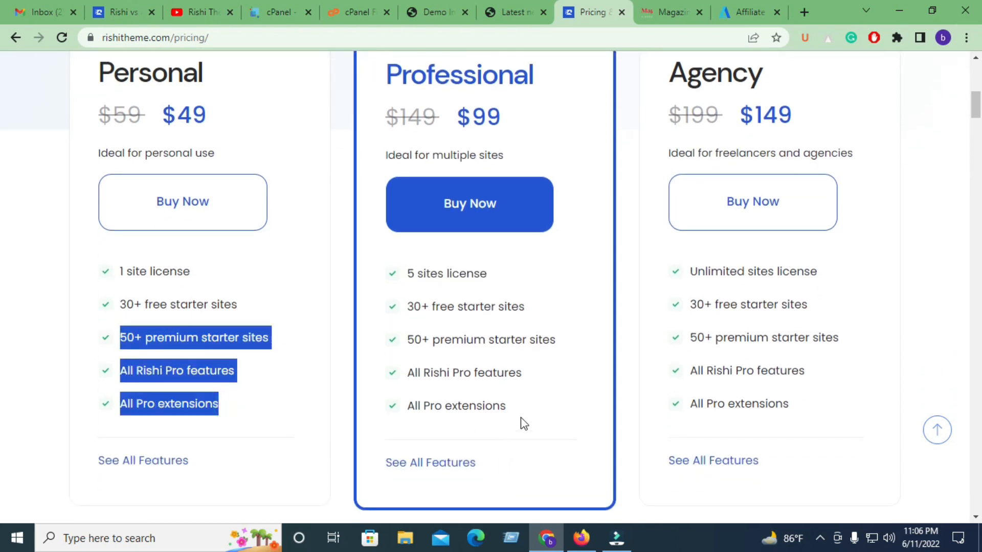
{"action": "left_click_drag", "start_coordinate": [523, 407], "coordinate": [407, 307]}
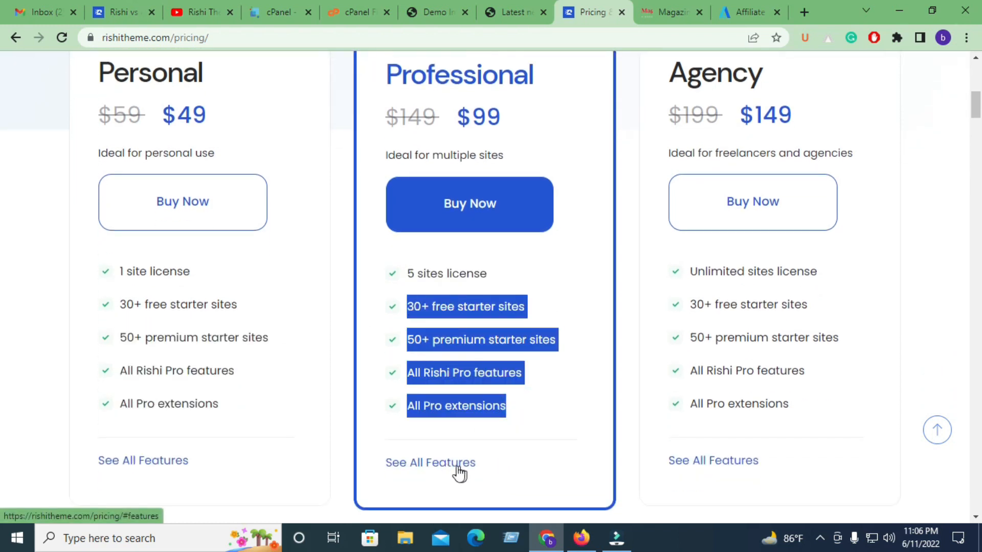
Step: Highlight the Agency plan's heading, $149 price, unlimited-sites licence and remaining feature list
{"action": "scroll", "coordinate": [838, 332], "scroll_direction": "up", "scroll_amount": 3}
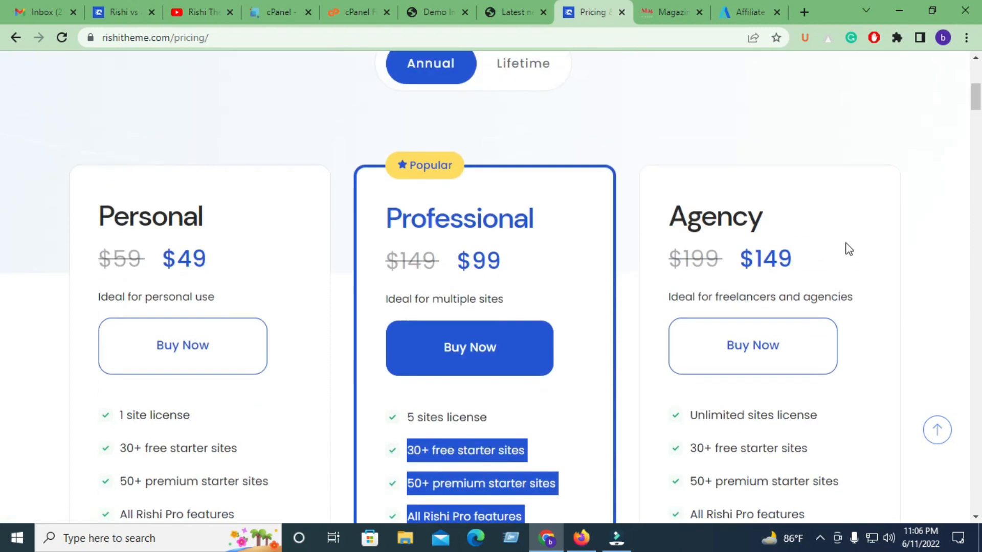
{"action": "left_click_drag", "start_coordinate": [670, 217], "coordinate": [820, 232]}
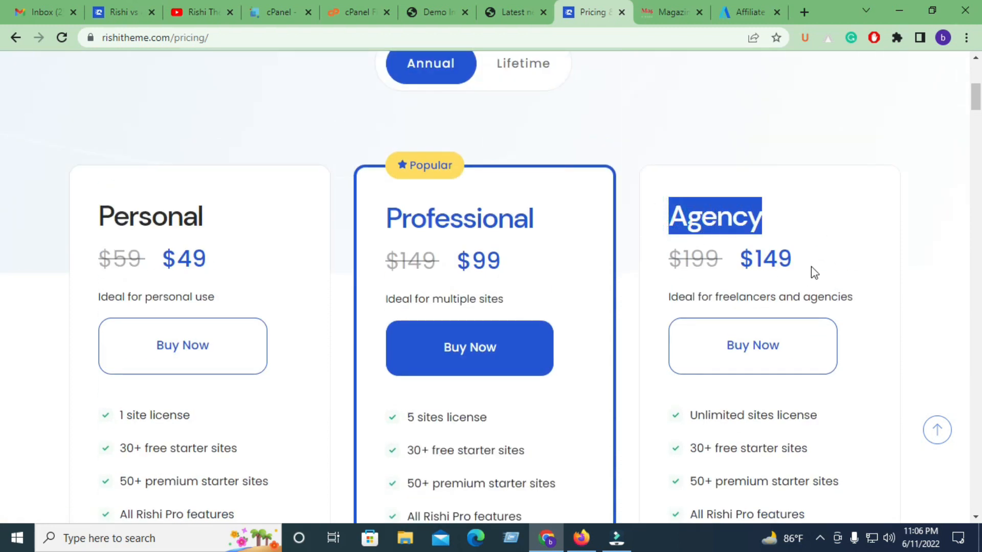
{"action": "scroll", "coordinate": [705, 297], "scroll_direction": "down", "scroll_amount": 1}
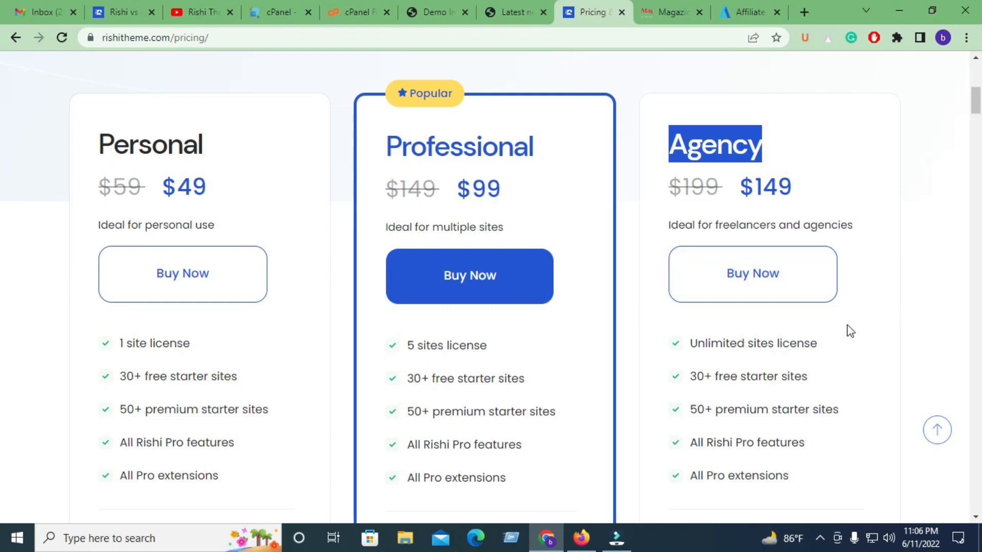
{"action": "left_click_drag", "start_coordinate": [688, 344], "coordinate": [850, 348]}
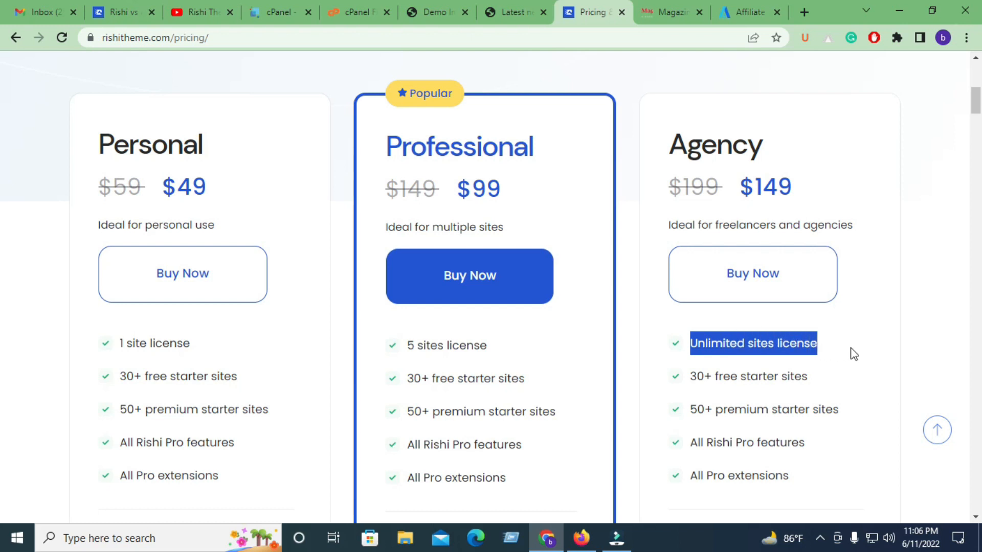
{"action": "left_click_drag", "start_coordinate": [741, 185], "coordinate": [815, 195]}
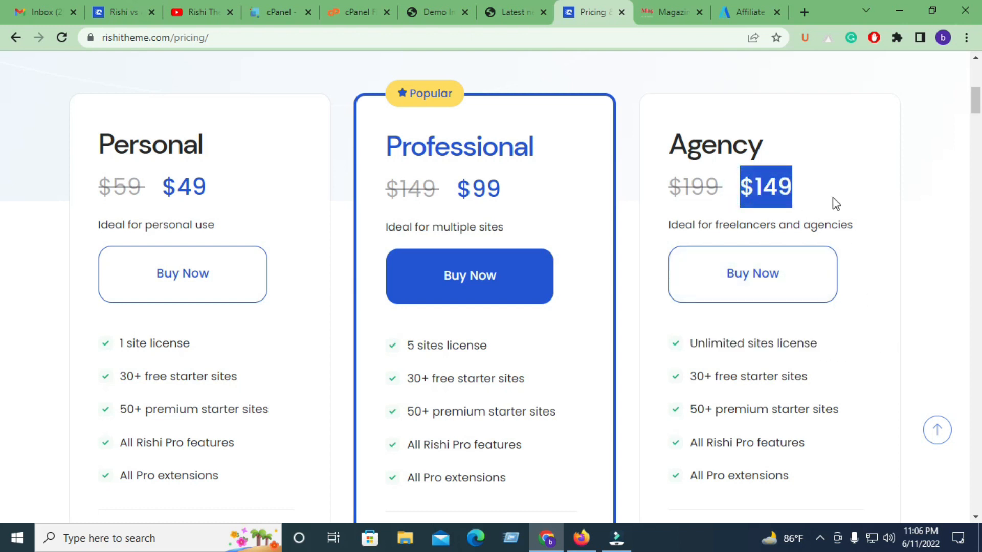
{"action": "left_click", "coordinate": [756, 344]}
{"action": "left_click_drag", "start_coordinate": [712, 344], "coordinate": [856, 351]}
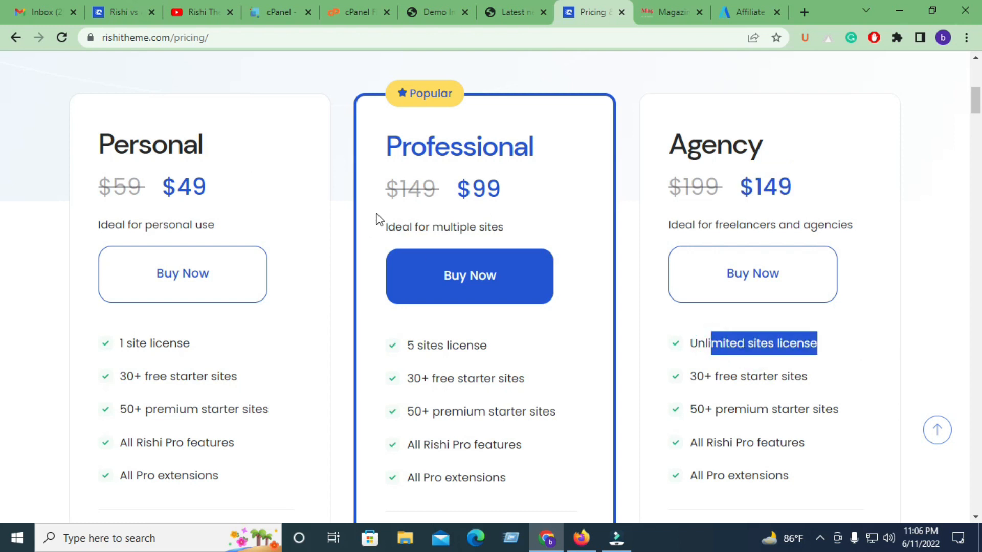
{"action": "left_click_drag", "start_coordinate": [691, 377], "coordinate": [809, 468]}
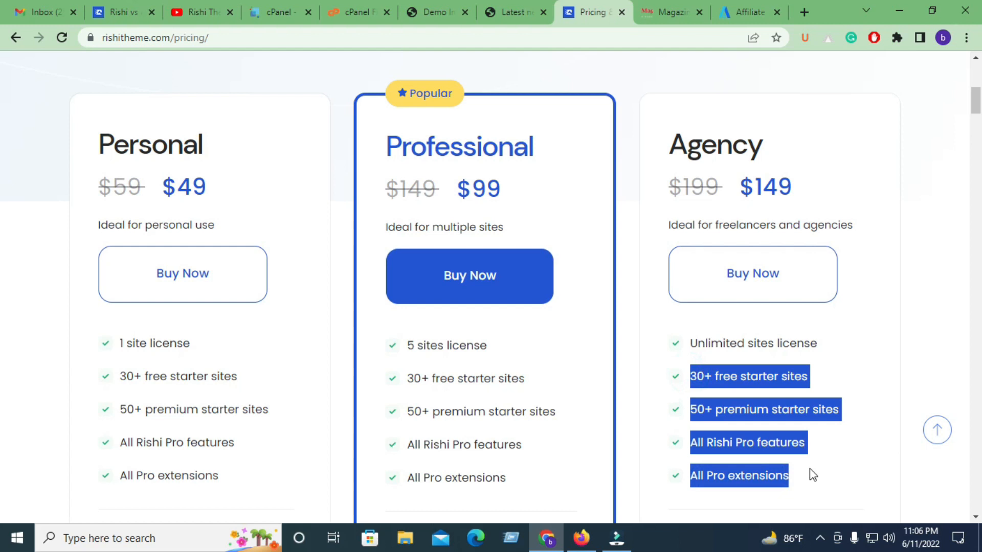
{"action": "scroll", "coordinate": [613, 227], "scroll_direction": "down", "scroll_amount": 4}
Step: Scroll through the full free-versus-Pro feature comparison, then drag back to the top of the page
{"action": "left_click", "coordinate": [720, 318]}
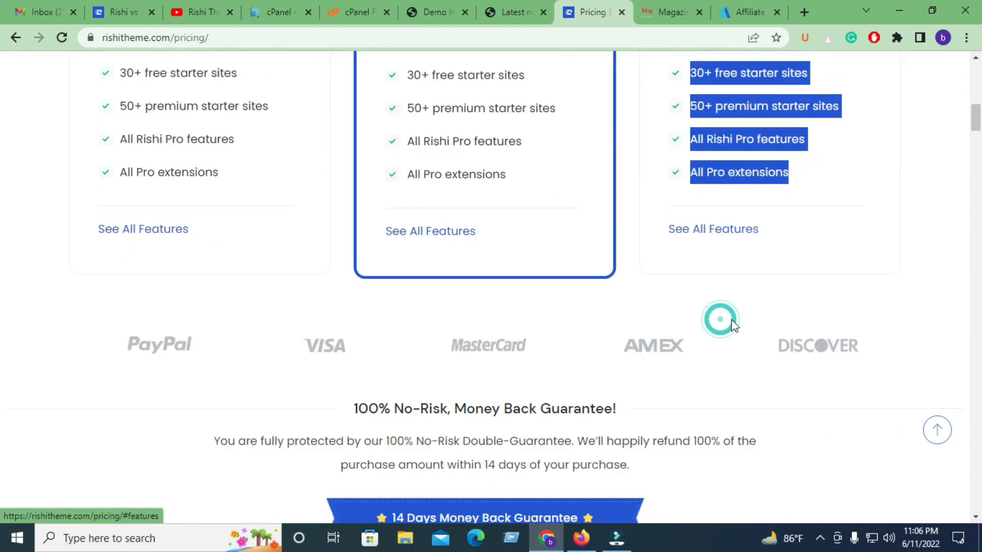
{"action": "scroll", "coordinate": [471, 263], "scroll_direction": "down", "scroll_amount": 15}
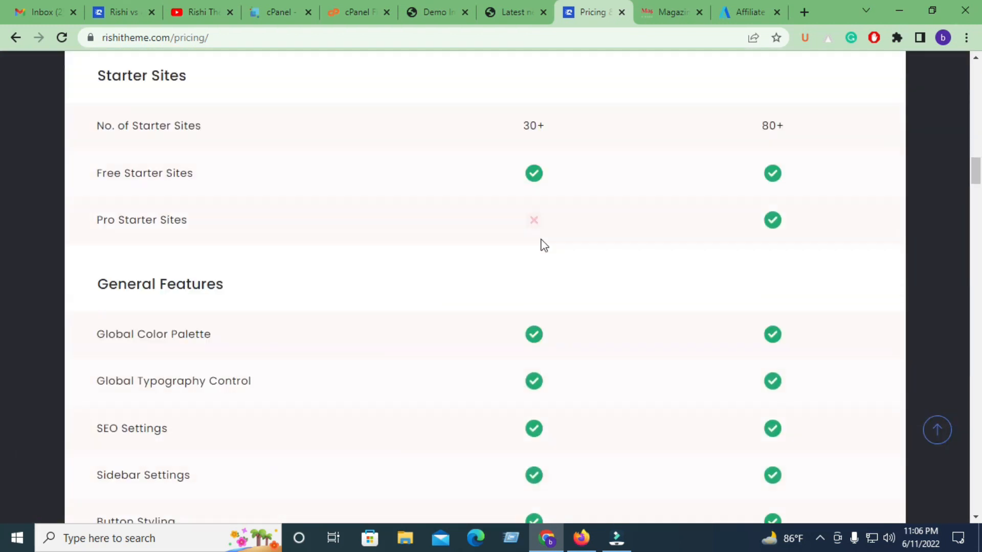
{"action": "scroll", "coordinate": [509, 232], "scroll_direction": "down", "scroll_amount": 15}
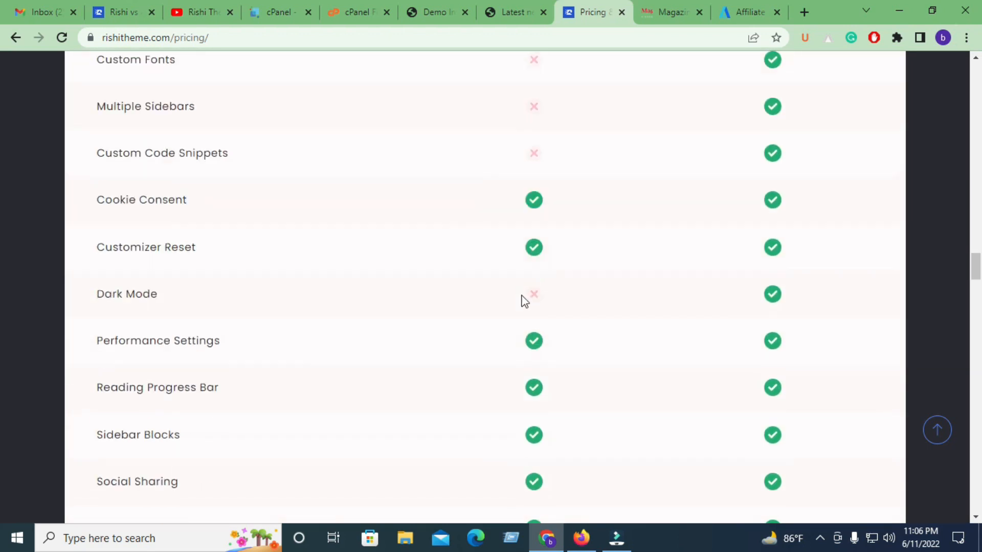
{"action": "scroll", "coordinate": [561, 304], "scroll_direction": "down", "scroll_amount": 15}
{"action": "scroll", "coordinate": [649, 366], "scroll_direction": "up", "scroll_amount": 5}
{"action": "scroll", "coordinate": [567, 320], "scroll_direction": "up", "scroll_amount": 1}
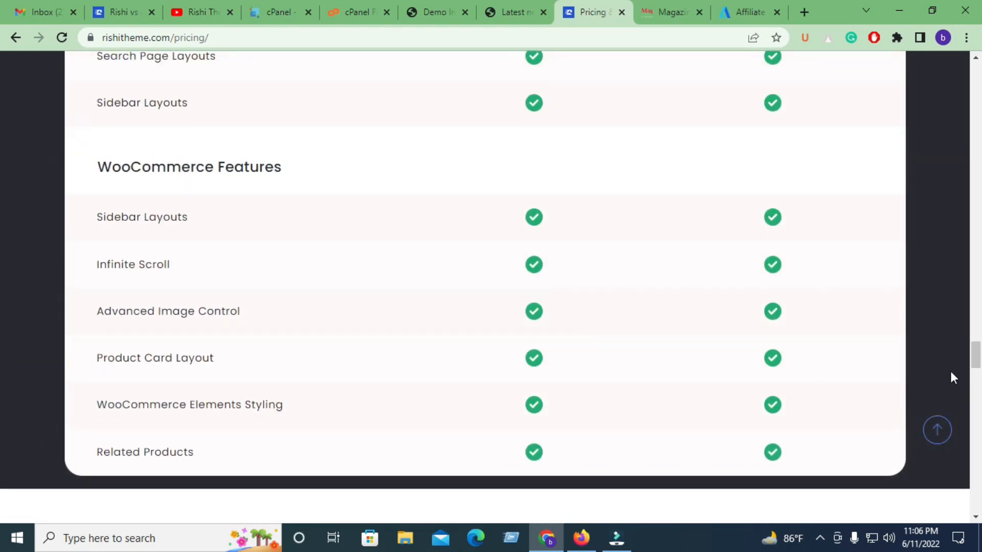
{"action": "left_click_drag", "start_coordinate": [980, 357], "coordinate": [980, 53]}
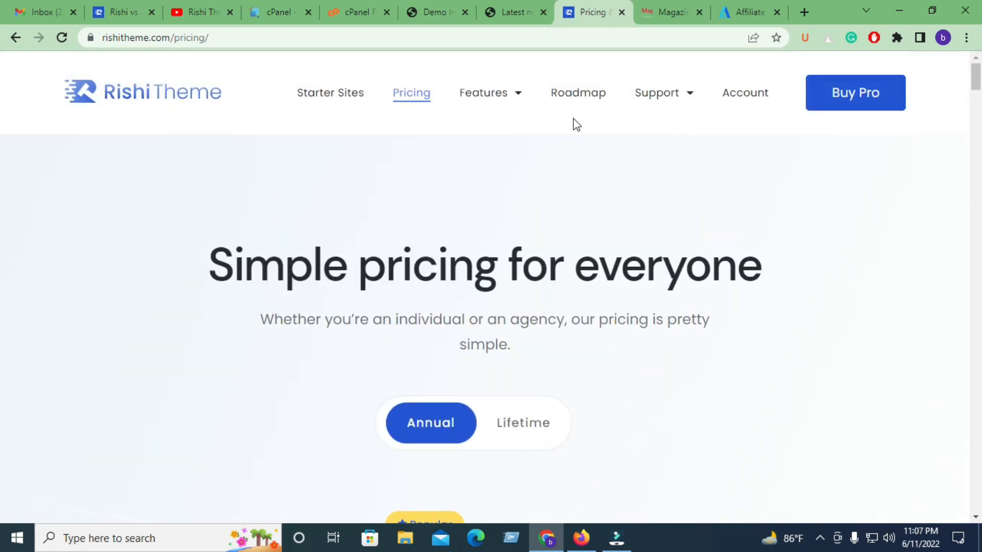
Step: Browse the Demo Importer templates, then open Appearance > Customize for My Blog
{"action": "left_click", "coordinate": [440, 7]}
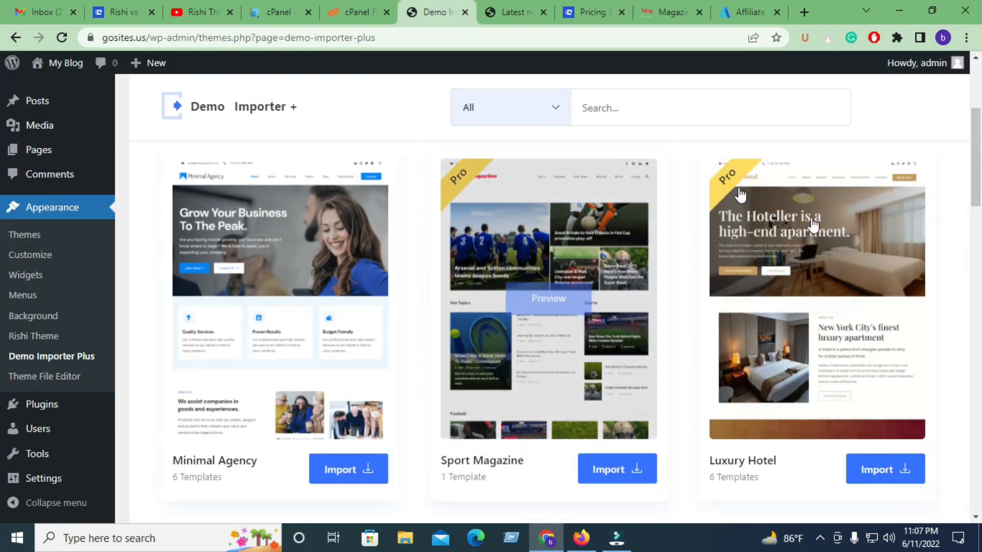
{"action": "scroll", "coordinate": [552, 357], "scroll_direction": "down", "scroll_amount": 10}
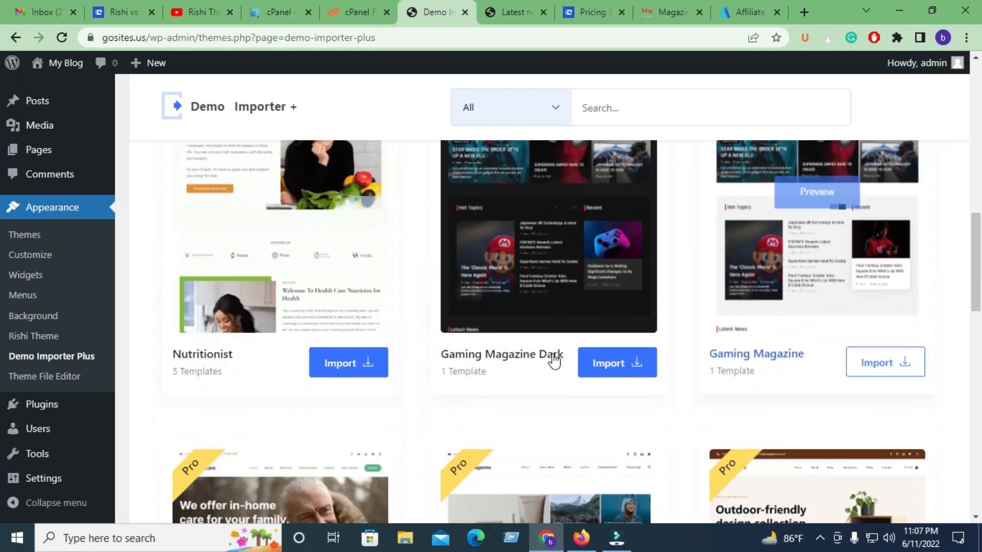
{"action": "scroll", "coordinate": [557, 357], "scroll_direction": "up", "scroll_amount": 10}
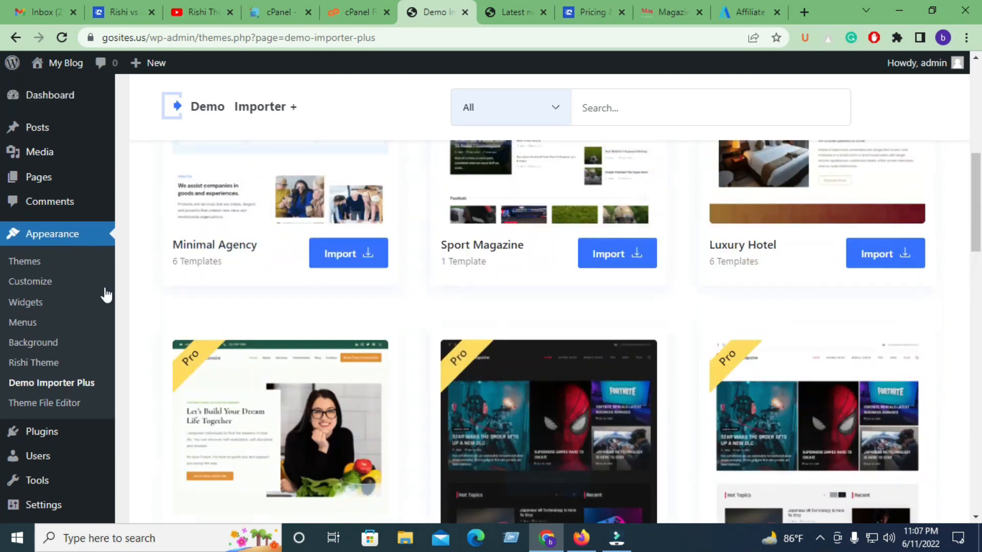
{"action": "left_click", "coordinate": [56, 285]}
Step: Scroll through the latestnewsdot.com site, then come back to the Customizer
{"action": "left_click", "coordinate": [509, 13]}
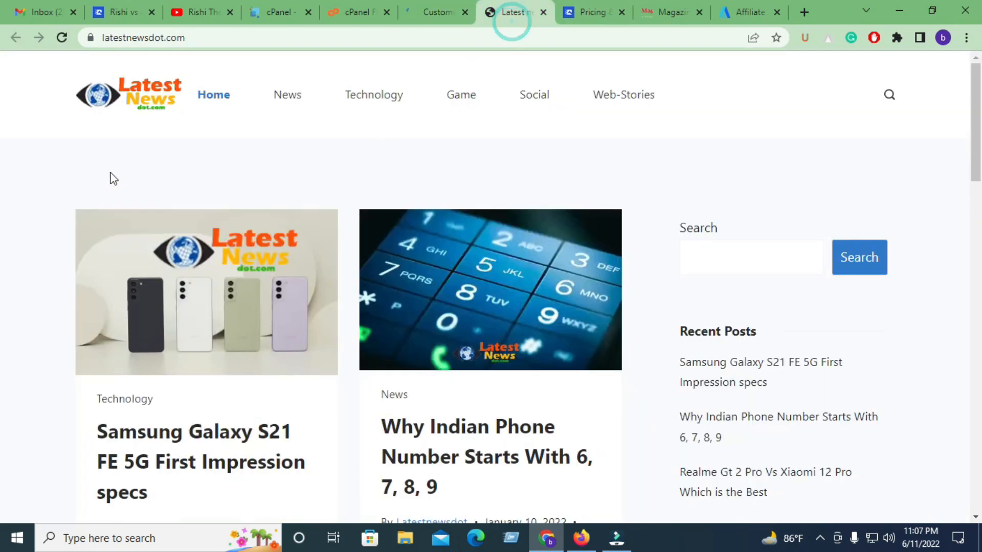
{"action": "scroll", "coordinate": [654, 139], "scroll_direction": "down", "scroll_amount": 15}
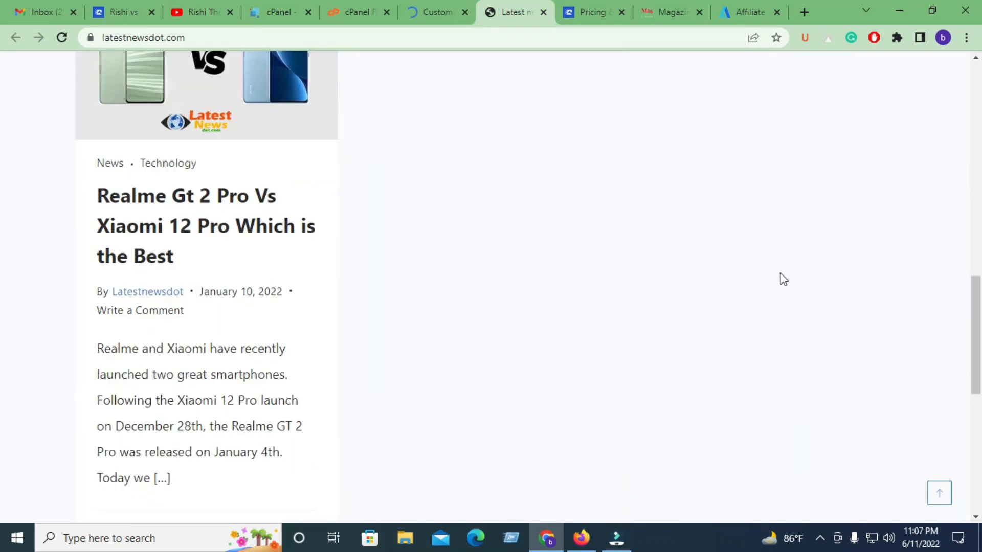
{"action": "scroll", "coordinate": [721, 337], "scroll_direction": "down", "scroll_amount": 2}
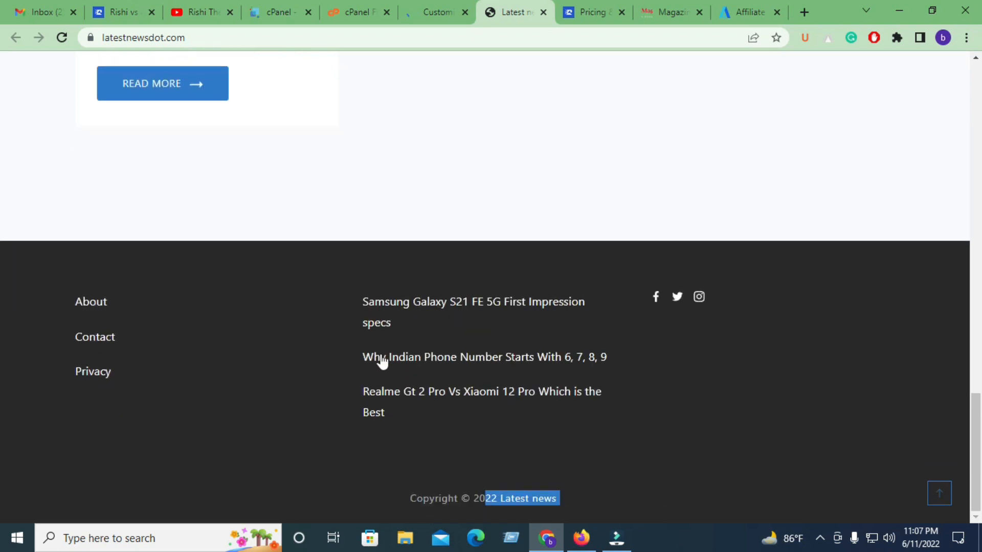
{"action": "scroll", "coordinate": [653, 370], "scroll_direction": "up", "scroll_amount": 8}
{"action": "scroll", "coordinate": [652, 367], "scroll_direction": "up", "scroll_amount": 10}
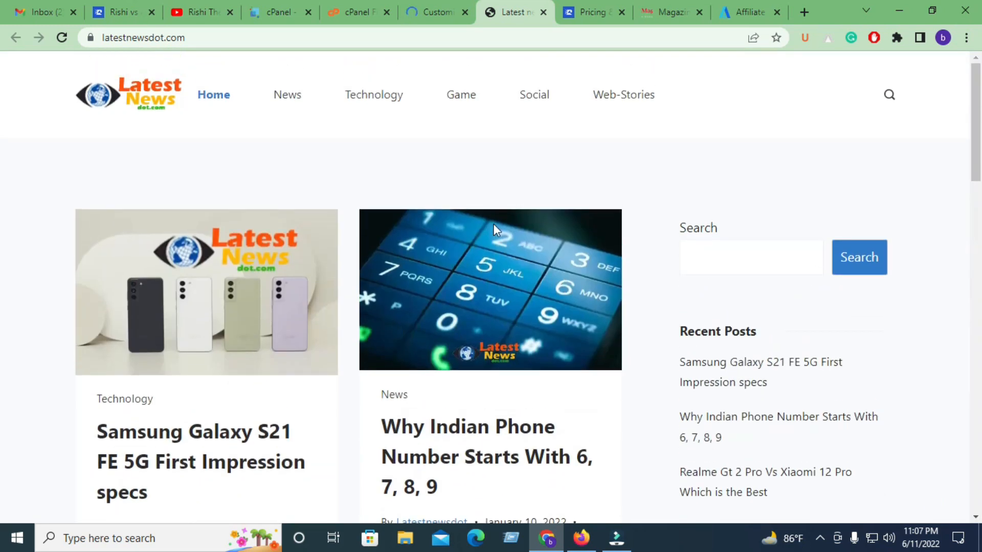
{"action": "left_click", "coordinate": [435, 10]}
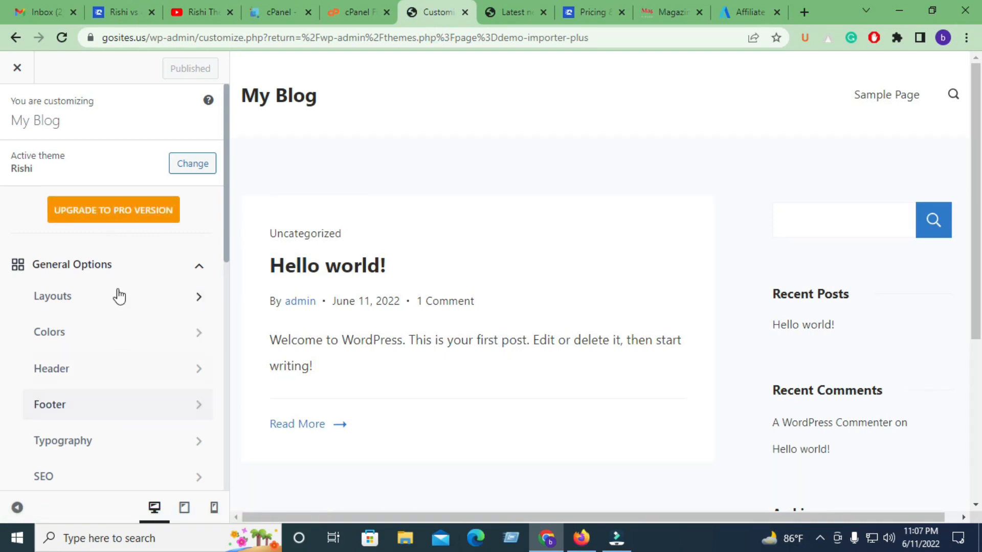
{"action": "scroll", "coordinate": [131, 321], "scroll_direction": "down", "scroll_amount": 3}
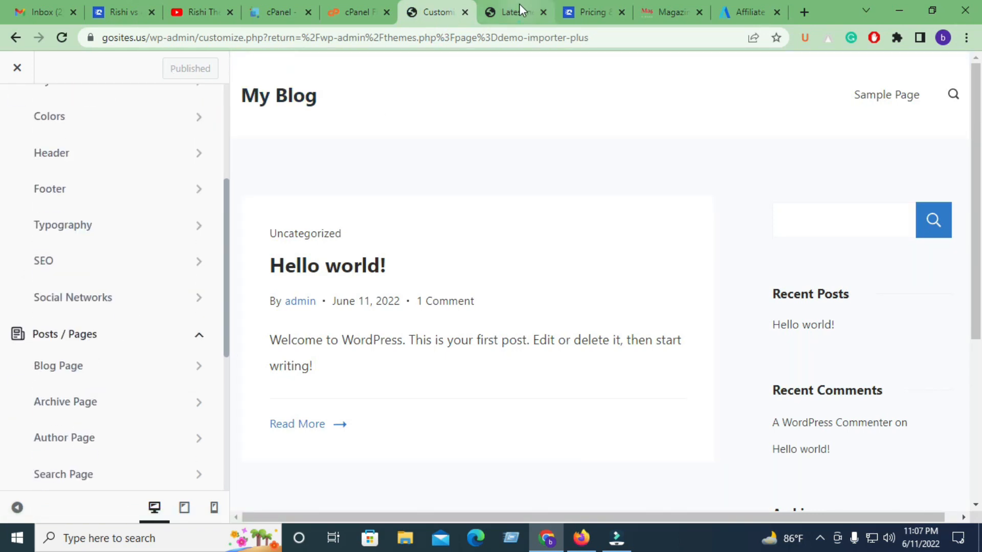
{"action": "left_click", "coordinate": [518, 10]}
{"action": "left_click", "coordinate": [544, 12]}
{"action": "left_click", "coordinate": [423, 9]}
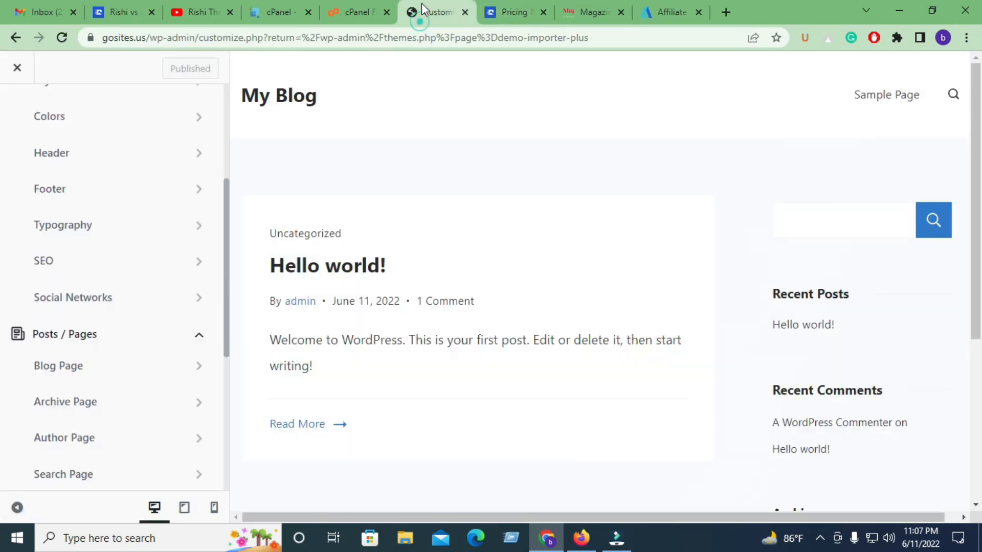
{"action": "left_click_drag", "start_coordinate": [152, 39], "coordinate": [102, 40]}
{"action": "right_click", "coordinate": [149, 39]}
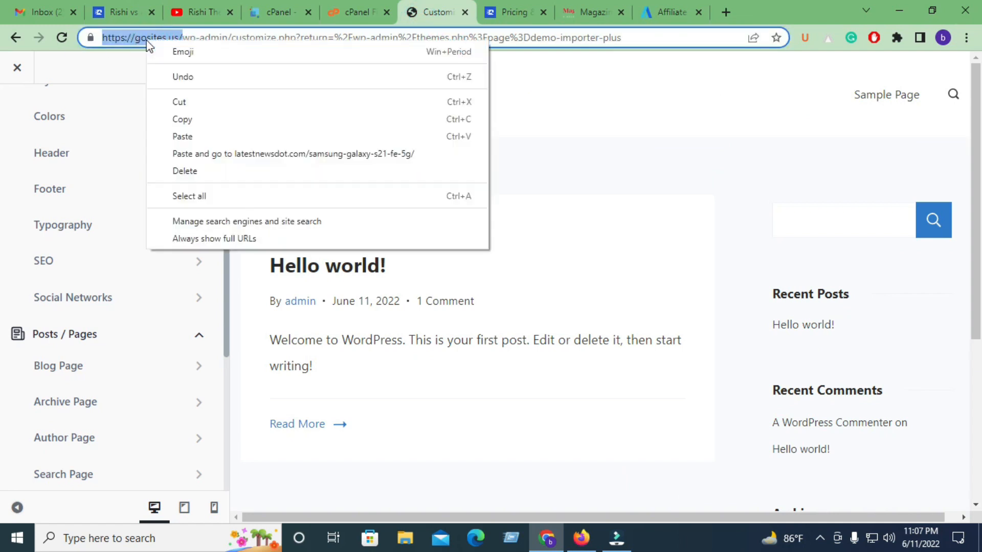
{"action": "left_click", "coordinate": [185, 122]}
Step: Close the Pricing, Magazine and Affiliate tabs, then paste-and-go gosites.us in a new tab
{"action": "left_click", "coordinate": [593, 14]}
{"action": "left_click", "coordinate": [603, 12]}
{"action": "left_click", "coordinate": [603, 11]}
{"action": "left_click", "coordinate": [609, 11]}
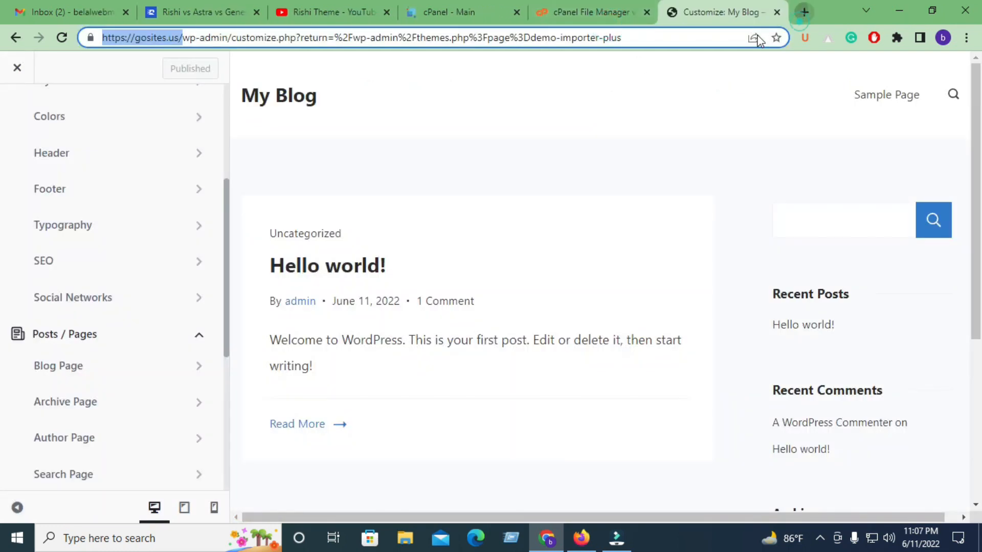
{"action": "left_click", "coordinate": [804, 12]}
{"action": "right_click", "coordinate": [416, 39]}
{"action": "left_click", "coordinate": [486, 154]}
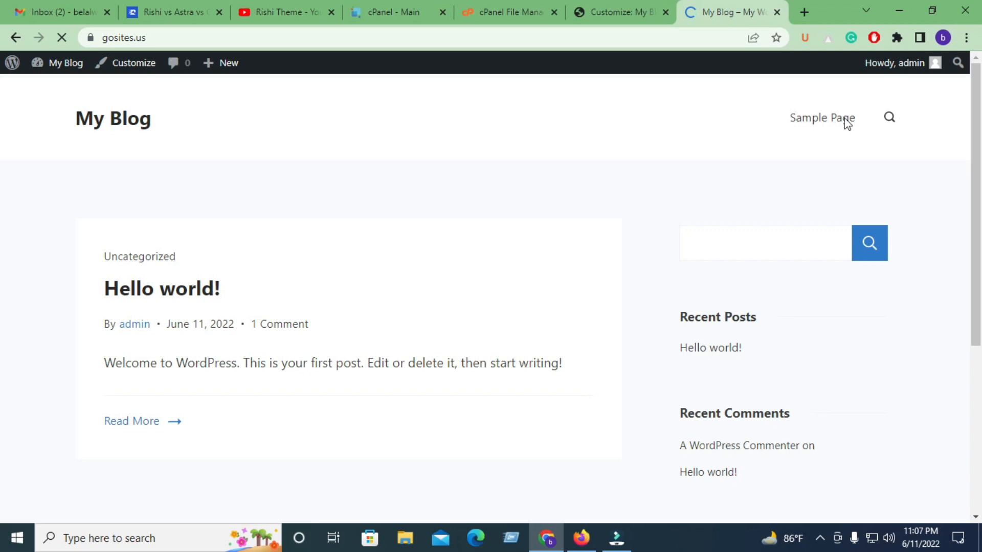
Step: Note the live site's 'Powered by Rishi Theme' footer credit, then scroll the Customizer to General Options
{"action": "scroll", "coordinate": [533, 298], "scroll_direction": "down", "scroll_amount": 5}
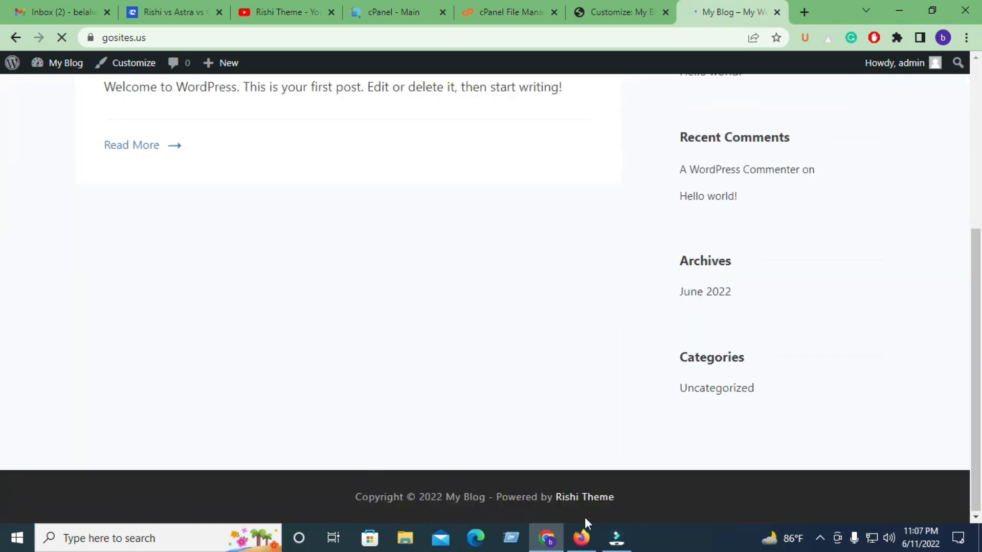
{"action": "left_click_drag", "start_coordinate": [496, 499], "coordinate": [561, 498]}
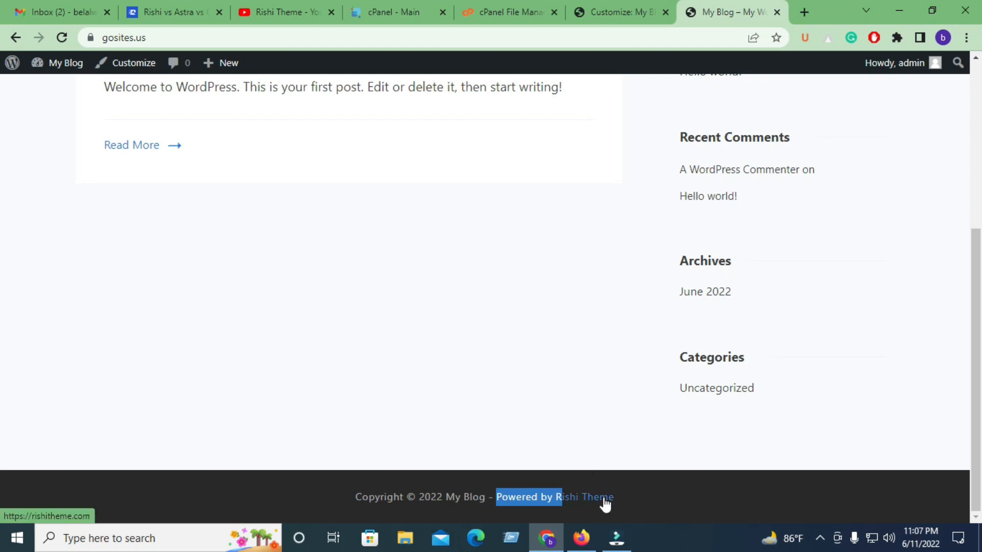
{"action": "left_click", "coordinate": [612, 12]}
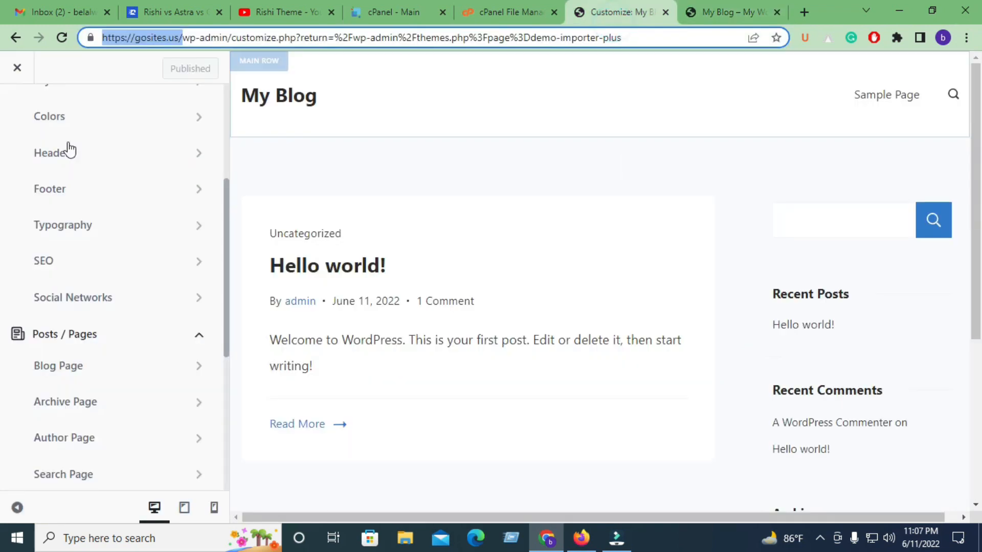
{"action": "scroll", "coordinate": [168, 215], "scroll_direction": "down", "scroll_amount": 3}
{"action": "scroll", "coordinate": [171, 230], "scroll_direction": "down", "scroll_amount": 3}
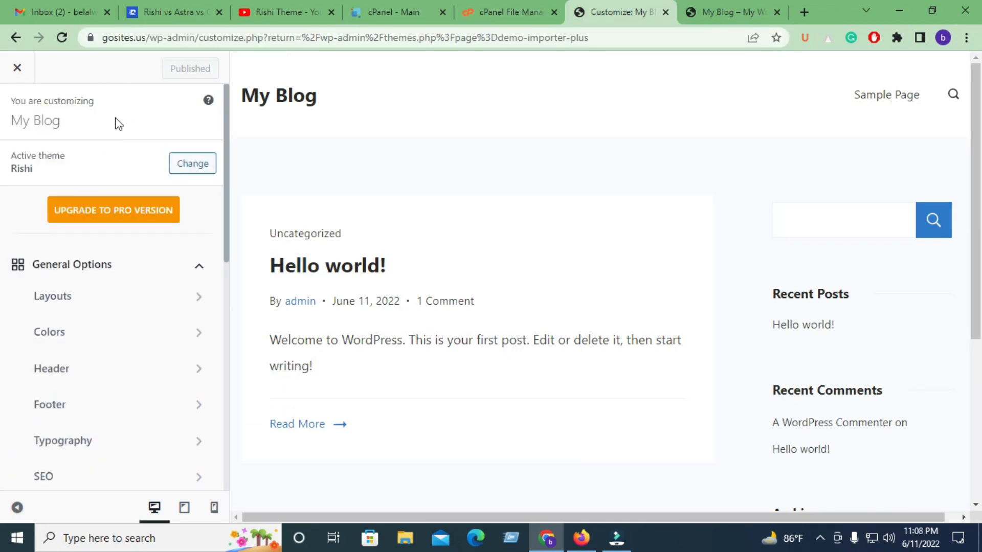
{"action": "scroll", "coordinate": [136, 279], "scroll_direction": "down", "scroll_amount": 5}
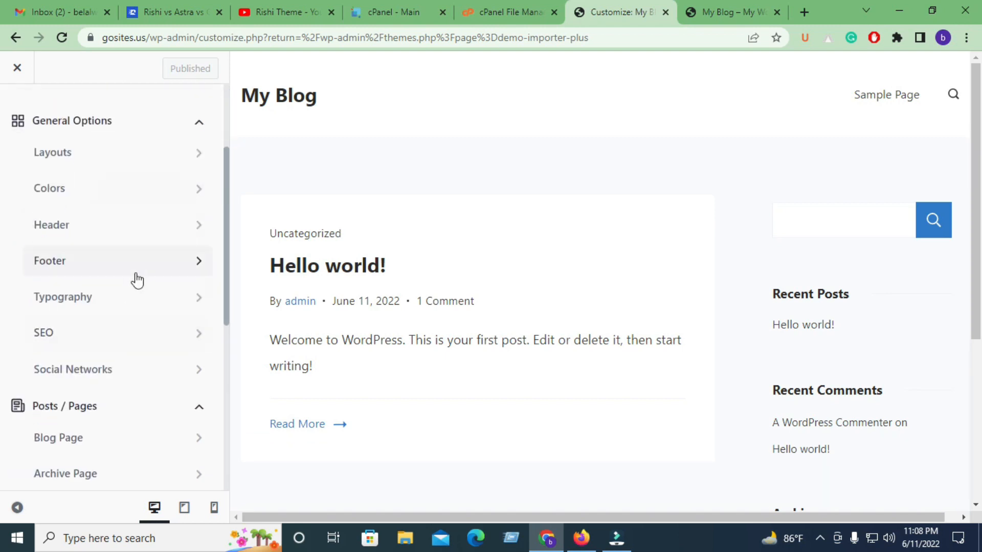
{"action": "scroll", "coordinate": [122, 398], "scroll_direction": "down", "scroll_amount": 2}
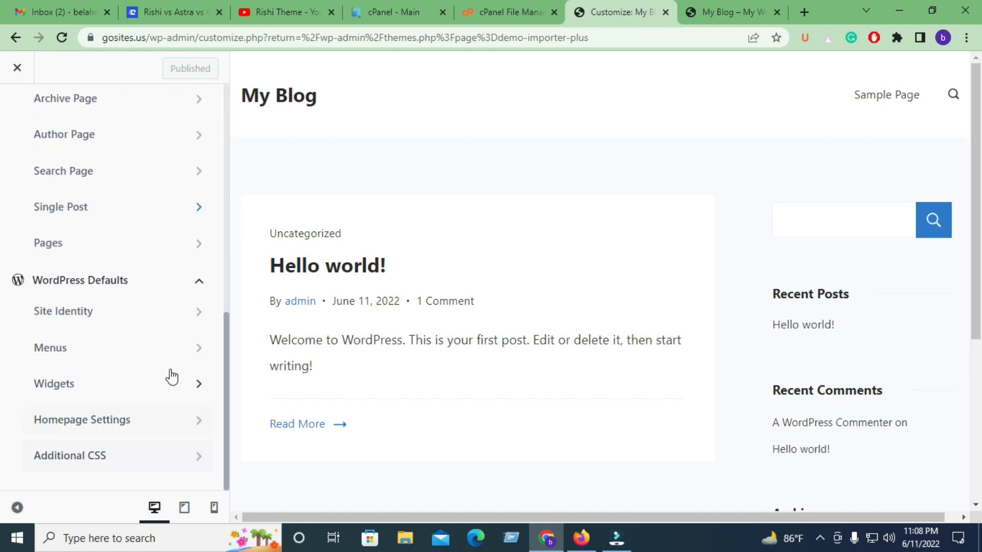
{"action": "scroll", "coordinate": [173, 307], "scroll_direction": "up", "scroll_amount": 8}
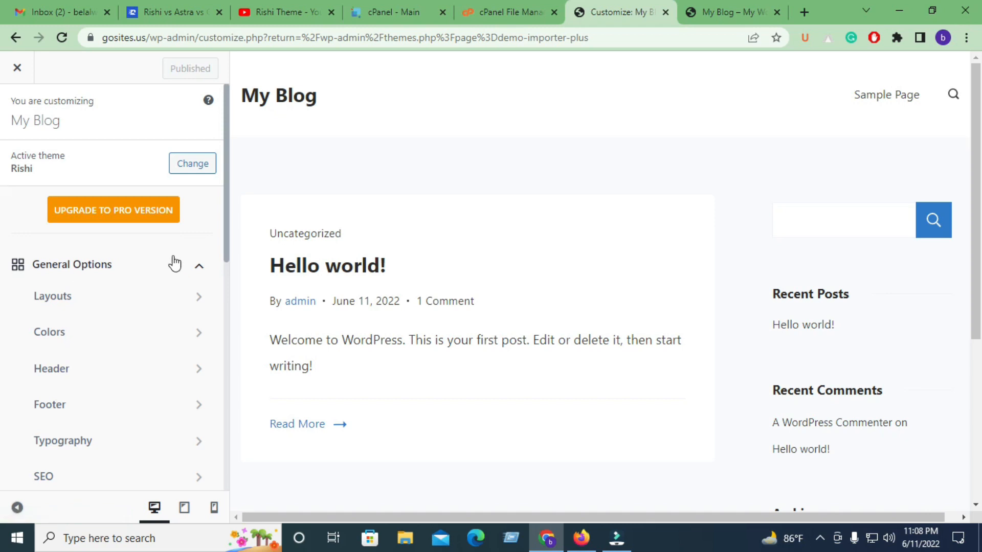
{"action": "scroll", "coordinate": [175, 263], "scroll_direction": "down", "scroll_amount": 3}
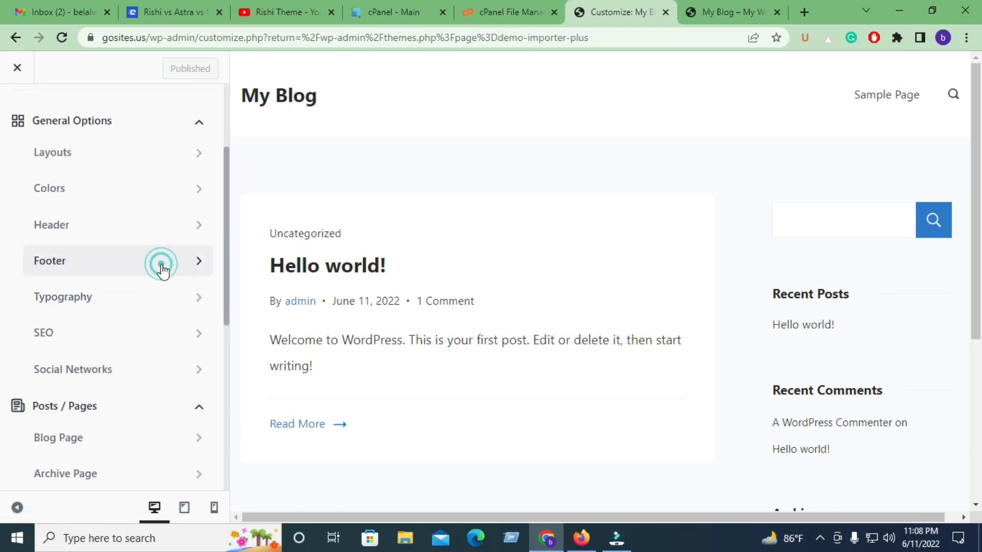
Step: Open the Customizer's Footer settings, comparing them against the live site's current footer
{"action": "left_click", "coordinate": [162, 265]}
{"action": "left_click", "coordinate": [720, 12]}
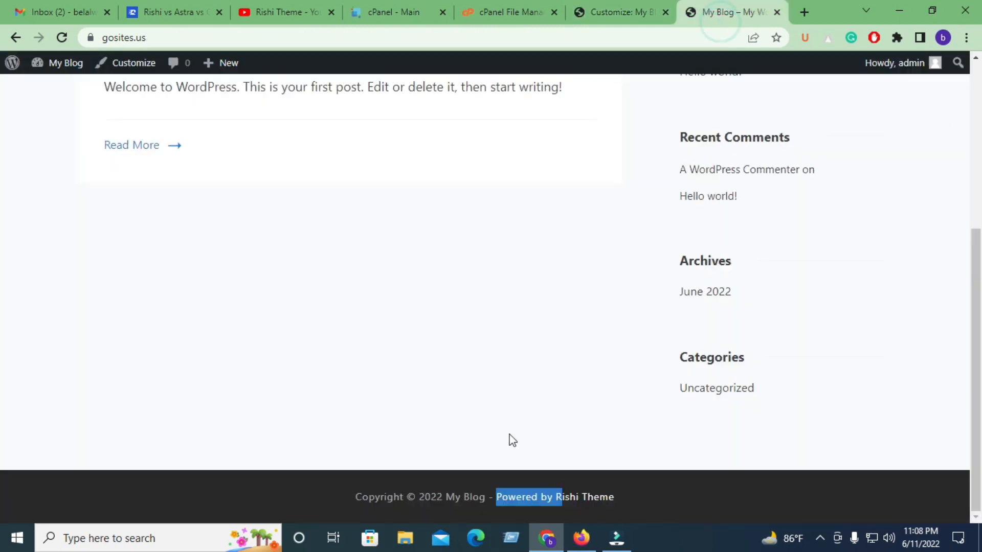
{"action": "left_click", "coordinate": [628, 4]}
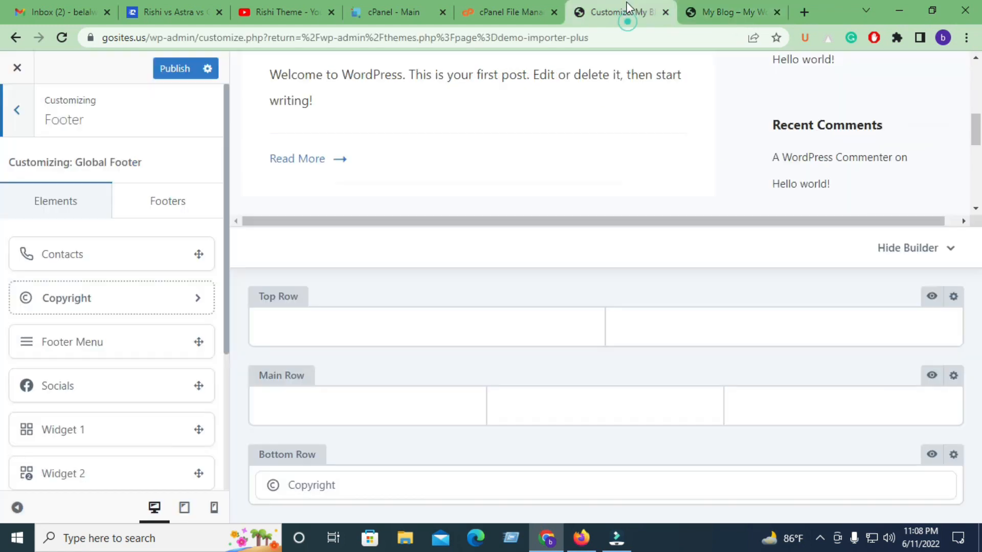
Step: Delete '- Powered by {theme_author}' from the Copyright text and publish the change
{"action": "left_click", "coordinate": [113, 312]}
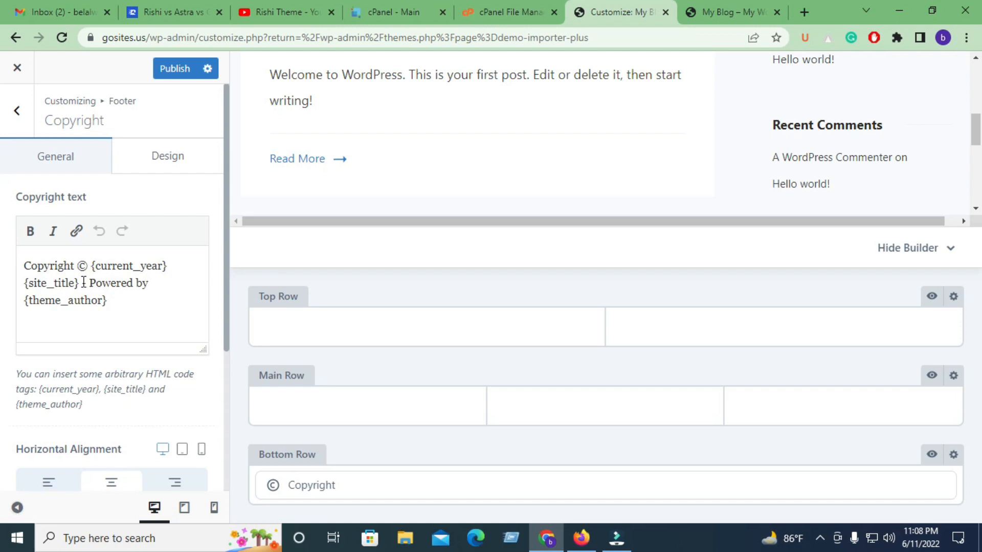
{"action": "left_click_drag", "start_coordinate": [95, 285], "coordinate": [100, 300]}
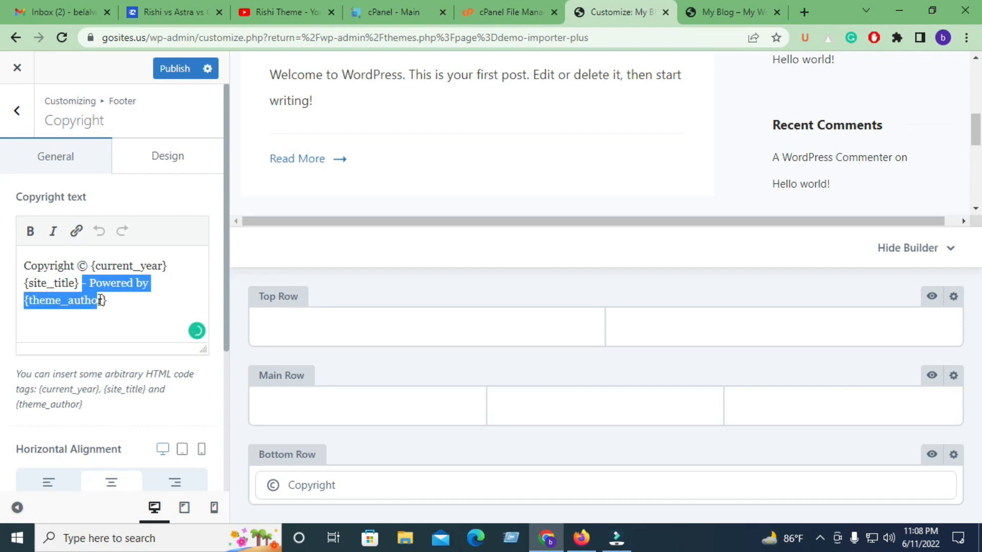
{"action": "key", "text": "BackSpace"}
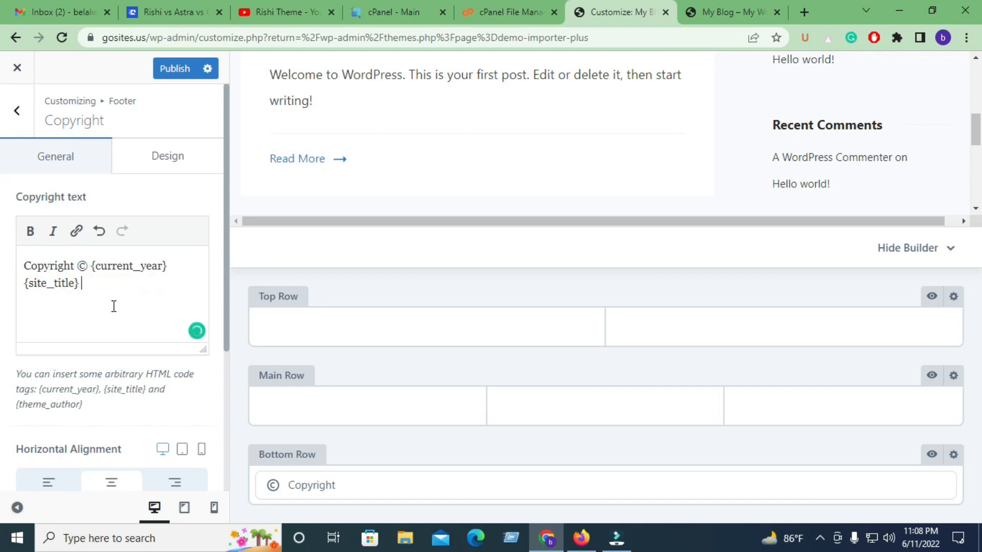
{"action": "left_click", "coordinate": [182, 69]}
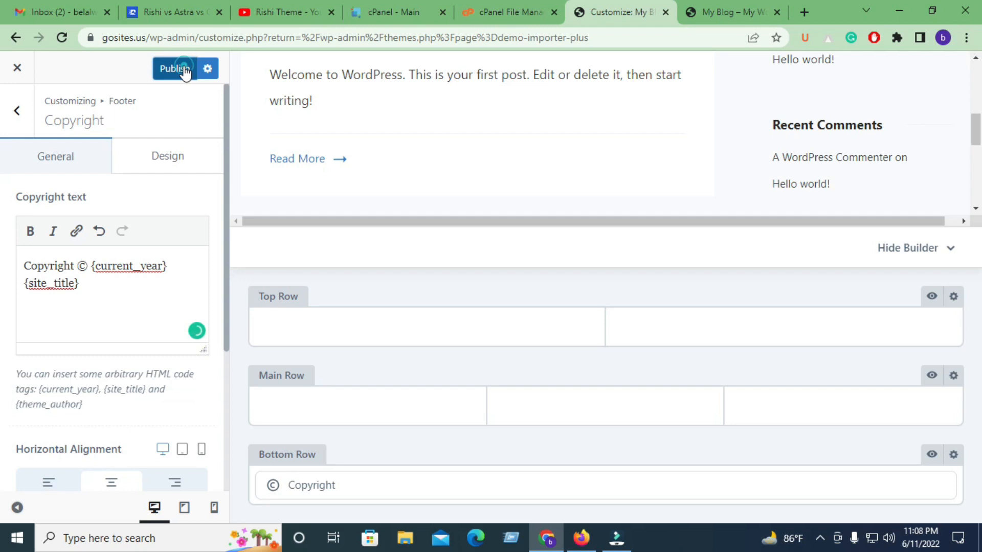
Step: Reload the live site to confirm the footer now reads 'Copyright © 2022 My Blog'
{"action": "left_click", "coordinate": [717, 9]}
{"action": "left_click", "coordinate": [62, 38]}
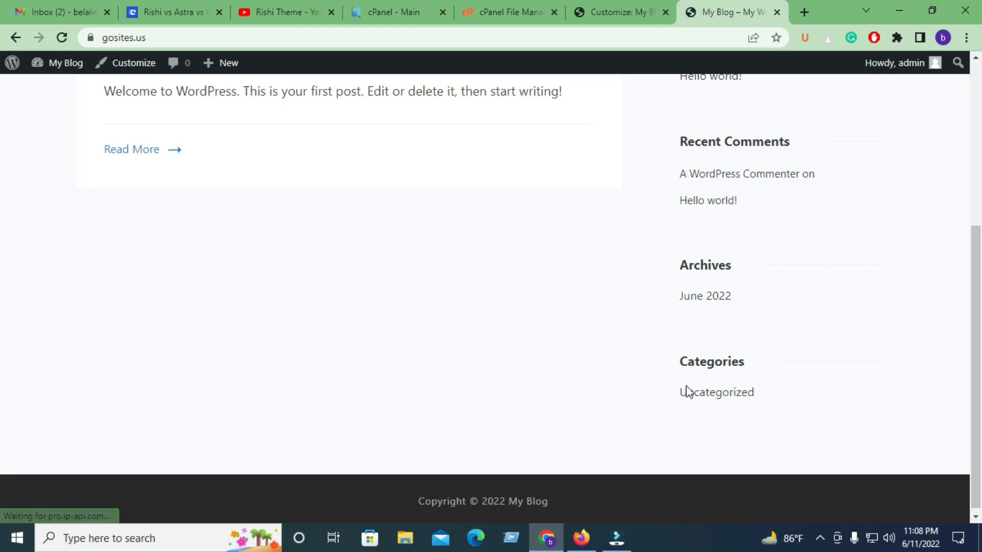
{"action": "scroll", "coordinate": [857, 316], "scroll_direction": "up", "scroll_amount": 4}
{"action": "scroll", "coordinate": [854, 308], "scroll_direction": "up", "scroll_amount": 1}
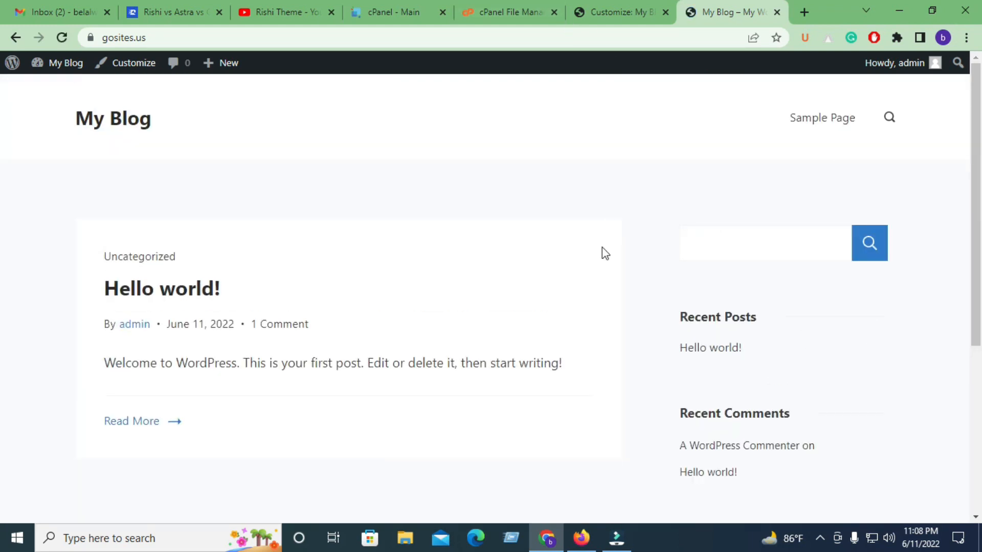
Step: Place the Socials element in the right column of the footer's top row
{"action": "left_click", "coordinate": [615, 9]}
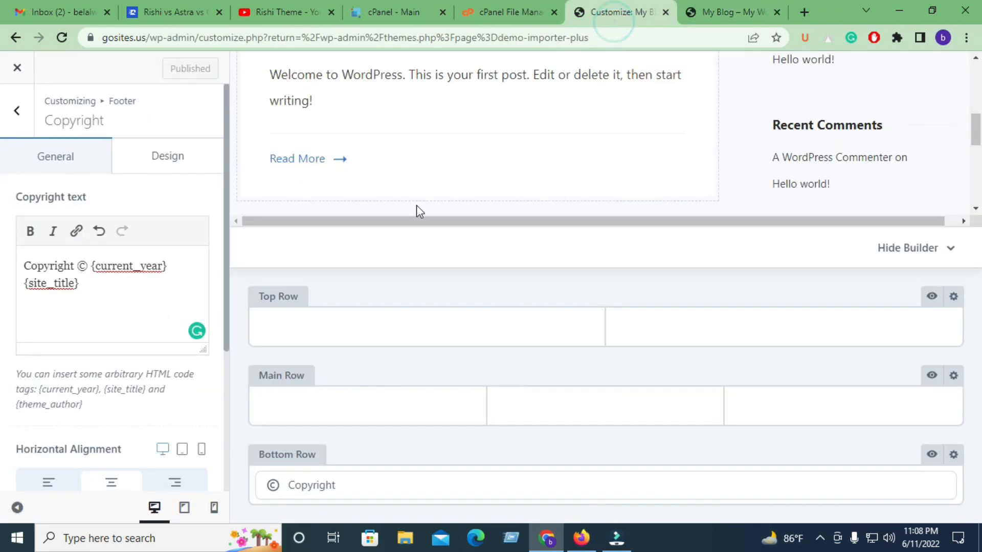
{"action": "left_click", "coordinate": [17, 111]}
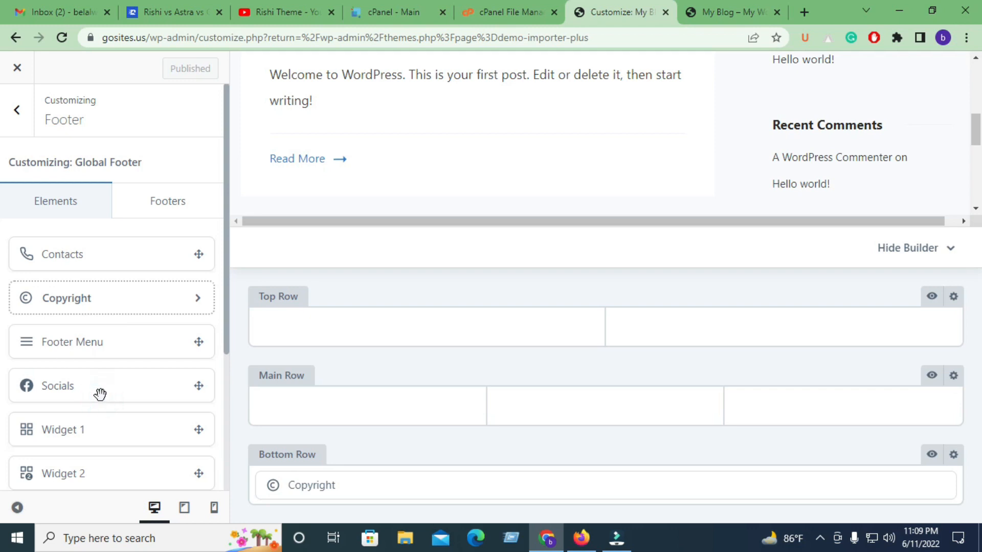
{"action": "left_click_drag", "start_coordinate": [69, 392], "coordinate": [659, 416]}
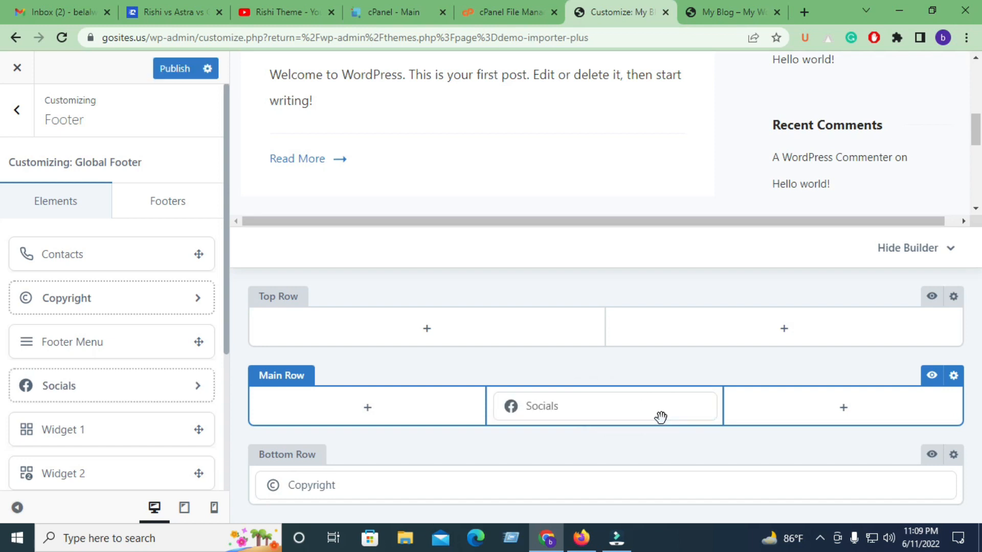
{"action": "left_click", "coordinate": [591, 410]}
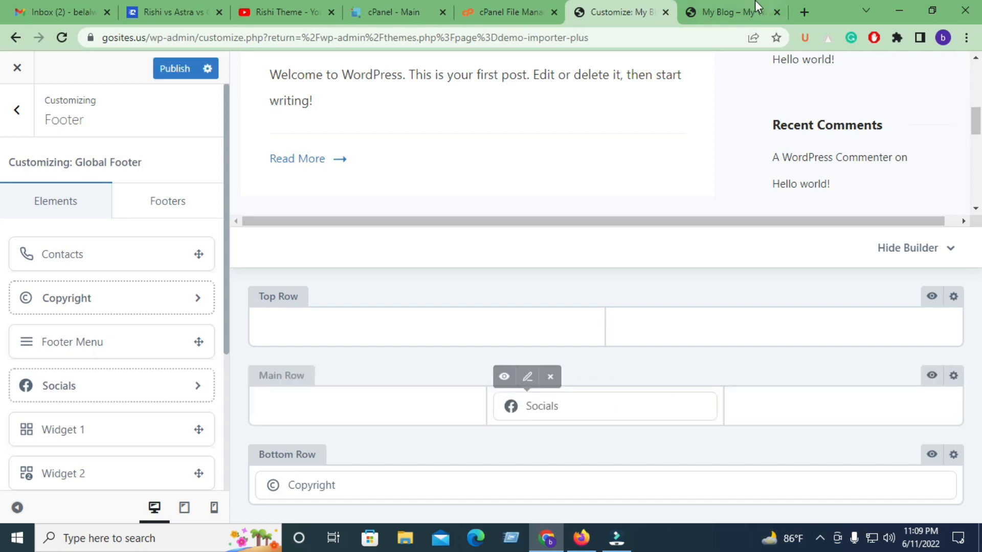
{"action": "left_click", "coordinate": [180, 154]}
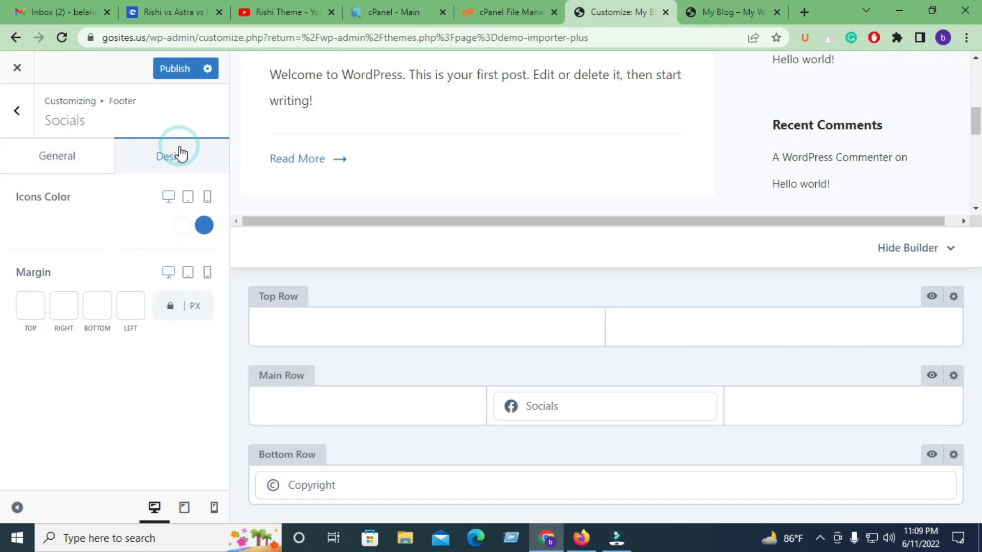
{"action": "left_click", "coordinate": [64, 156]}
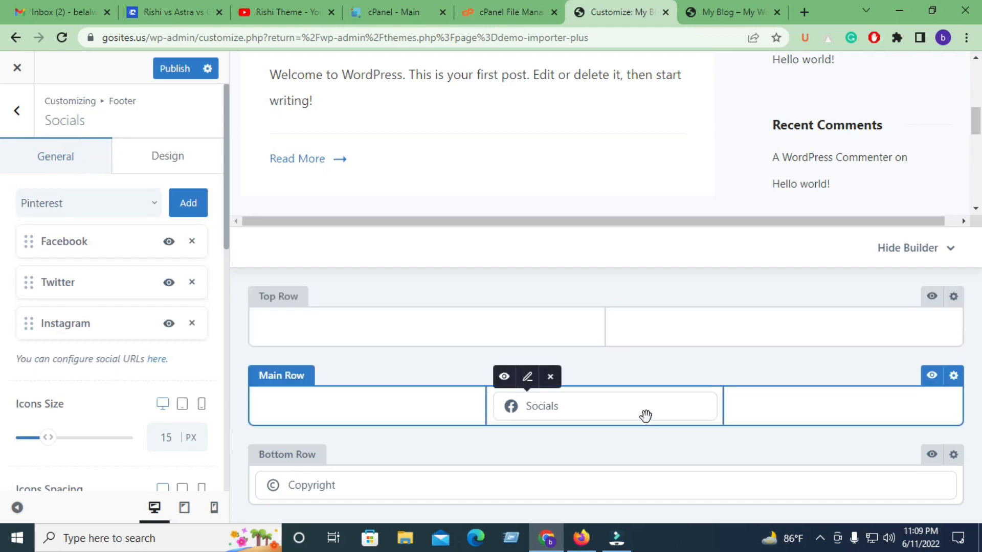
{"action": "left_click_drag", "start_coordinate": [630, 412], "coordinate": [791, 333]}
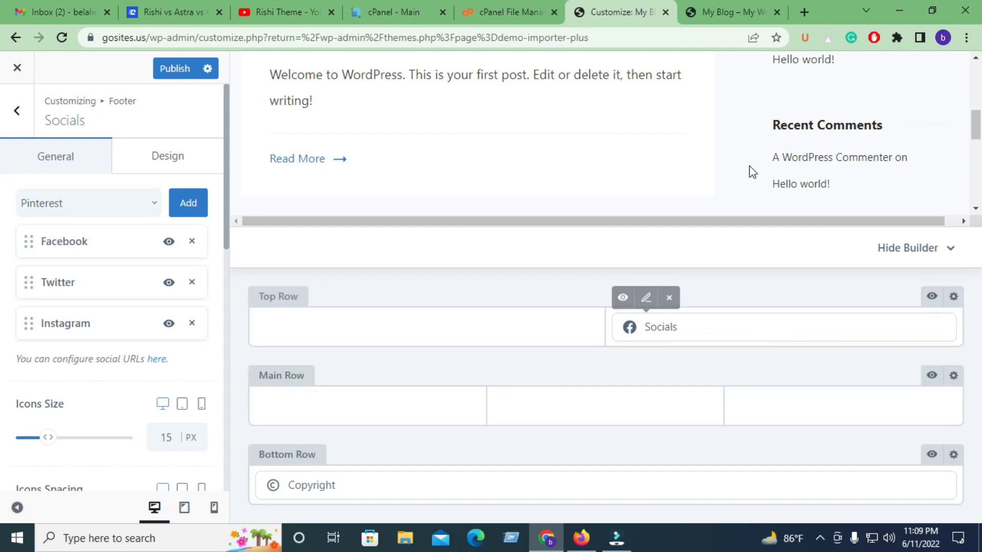
Step: Publish the footer change and reload the live site to check the social icons
{"action": "left_click", "coordinate": [169, 71]}
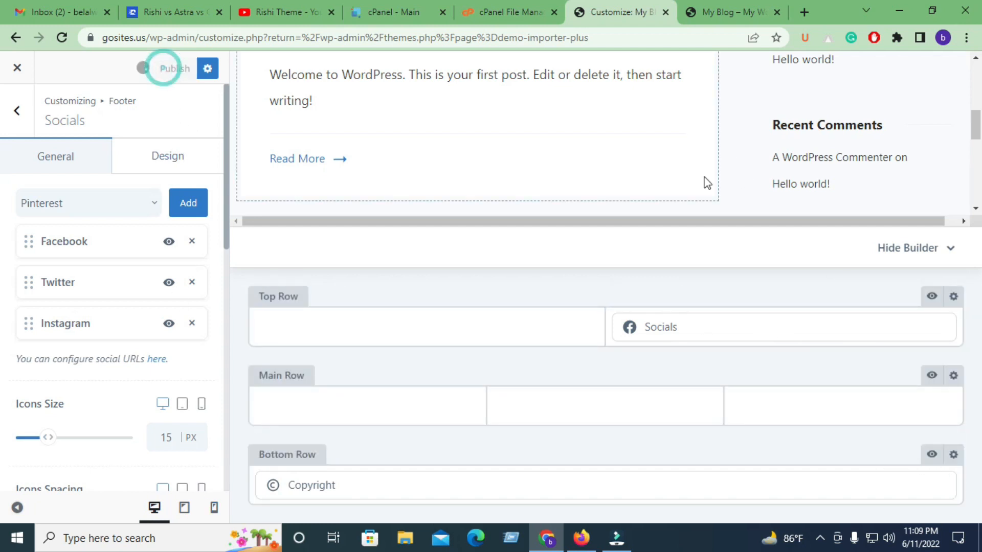
{"action": "left_click", "coordinate": [737, 10]}
{"action": "left_click", "coordinate": [62, 37]}
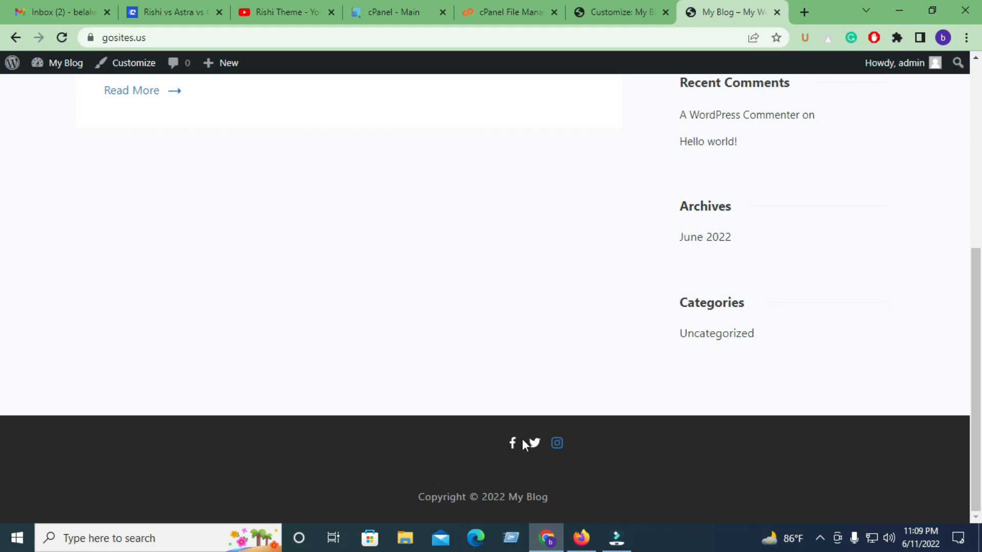
{"action": "scroll", "coordinate": [620, 190], "scroll_direction": "up", "scroll_amount": 6}
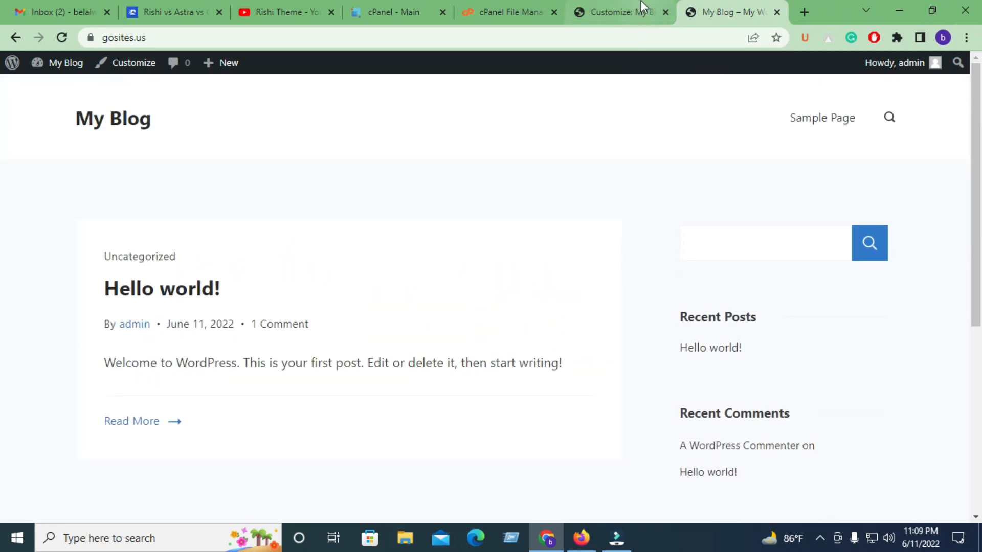
{"action": "left_click", "coordinate": [641, 8]}
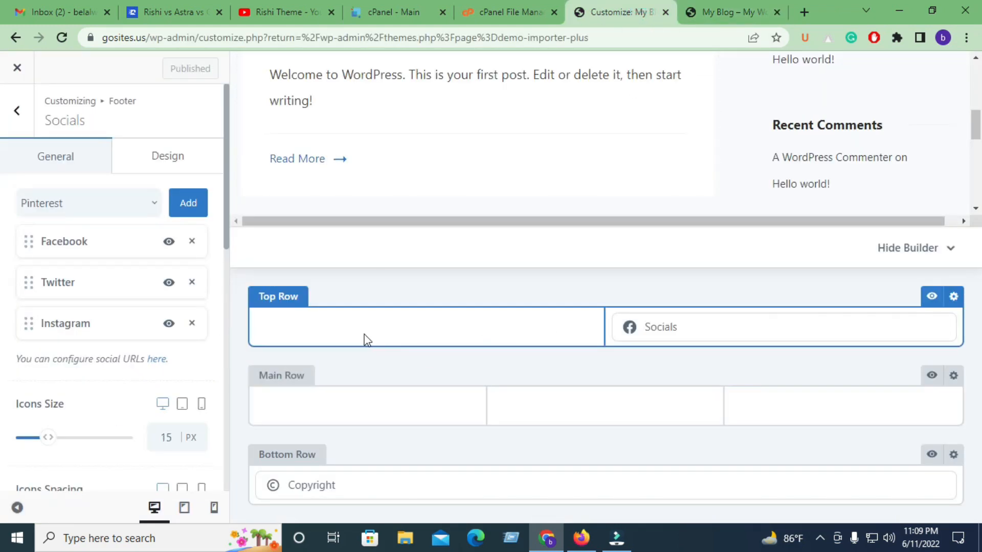
Step: Put Widget 1 in the top row's left column and add a Categories block to it
{"action": "left_click", "coordinate": [22, 115]}
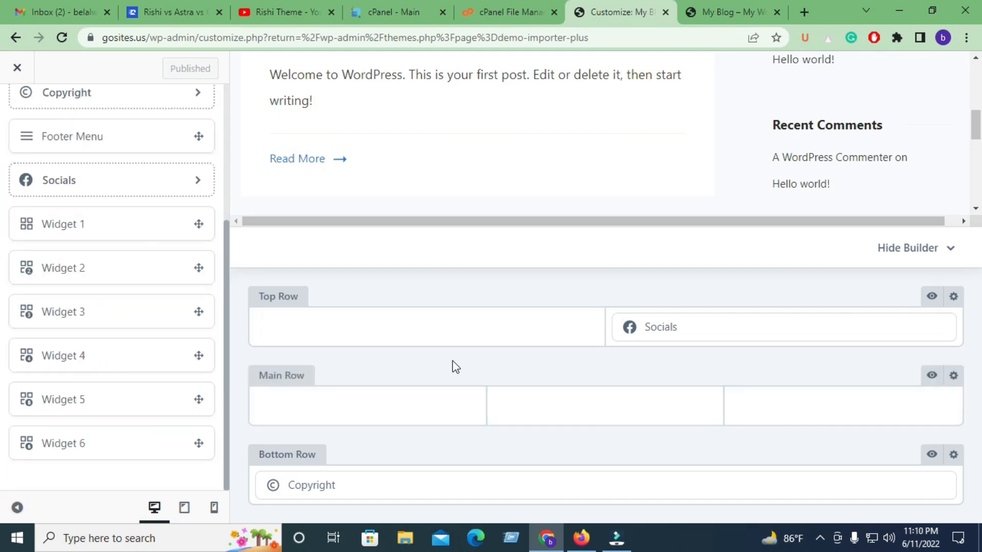
{"action": "left_click_drag", "start_coordinate": [82, 225], "coordinate": [430, 333]}
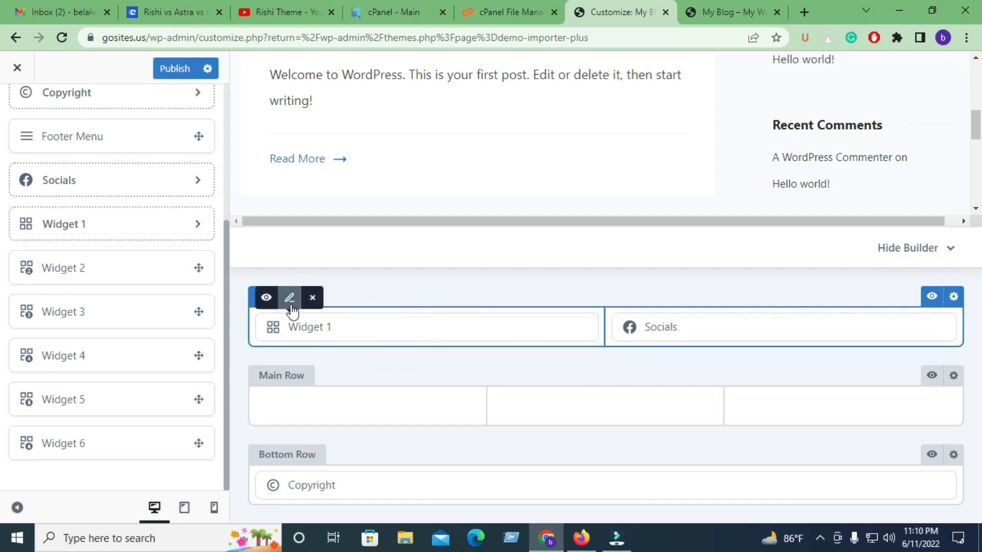
{"action": "left_click", "coordinate": [289, 297]}
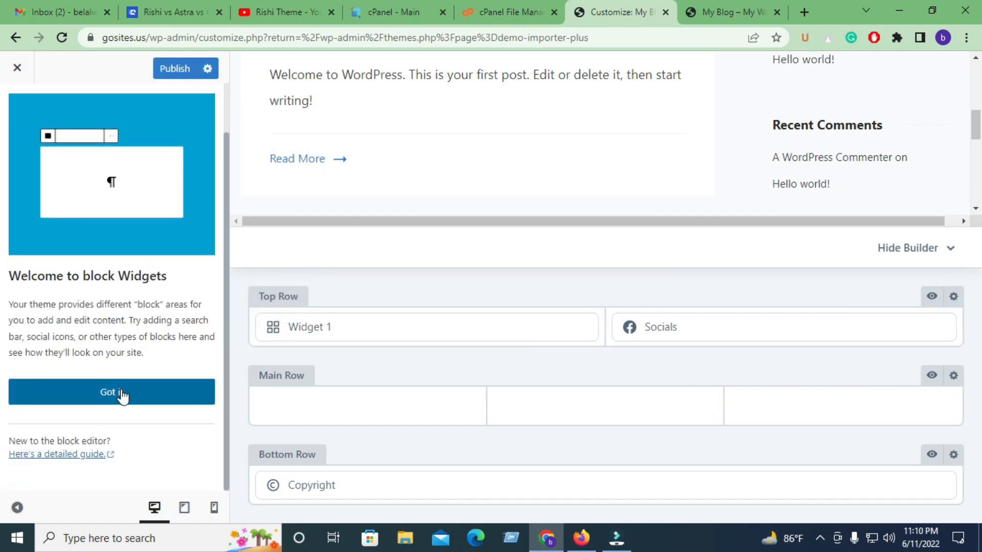
{"action": "left_click", "coordinate": [122, 393]}
{"action": "left_click", "coordinate": [121, 233]}
{"action": "type", "text": "ca"}
{"action": "left_click", "coordinate": [221, 338]}
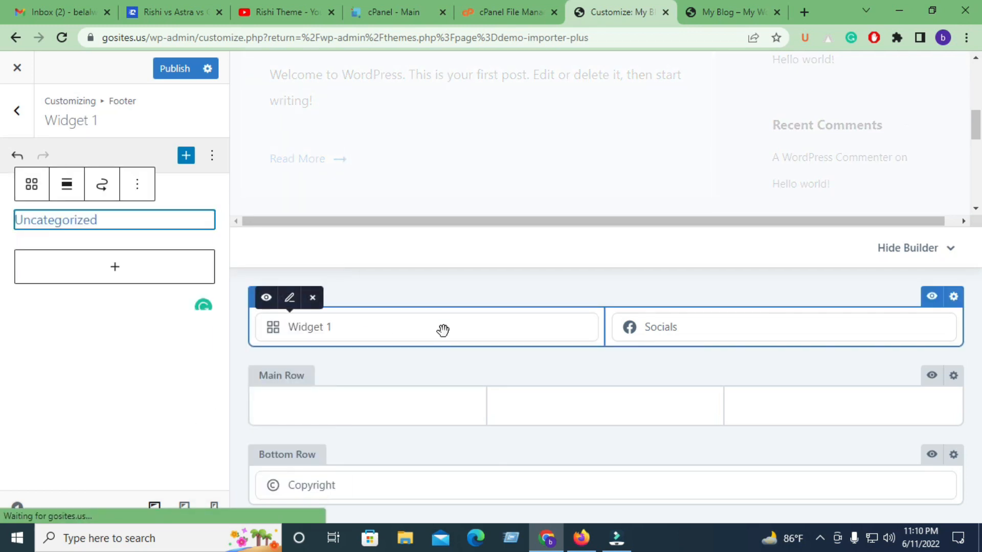
Step: Publish the widget change and reload the live site to check the footer
{"action": "left_click", "coordinate": [177, 73]}
{"action": "key", "text": "ctrl+Tab"}
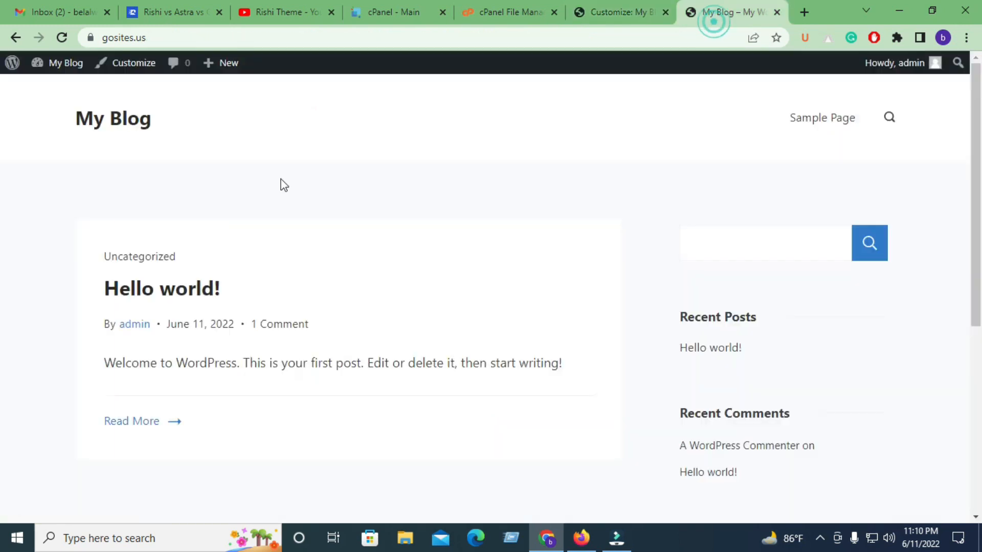
{"action": "left_click", "coordinate": [62, 37]}
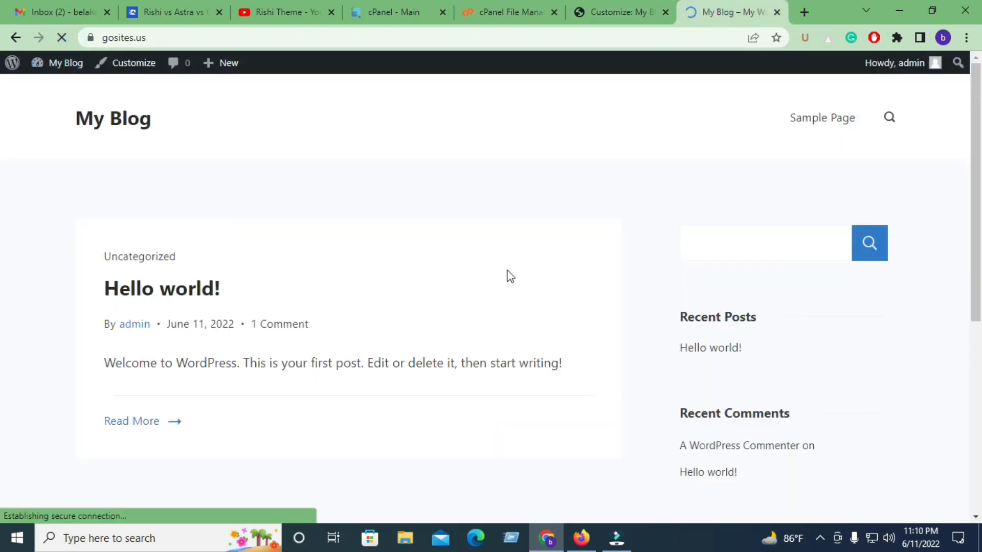
{"action": "scroll", "coordinate": [474, 285], "scroll_direction": "down", "scroll_amount": 7}
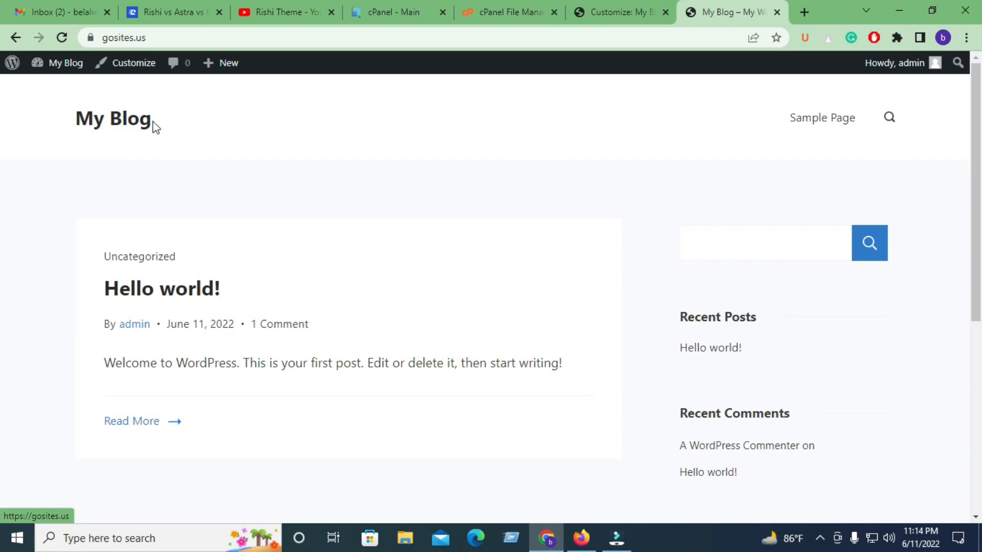
Step: Upload ajkerit-website-main-logo-2.png and set it as the header's site logo
{"action": "left_click", "coordinate": [617, 12]}
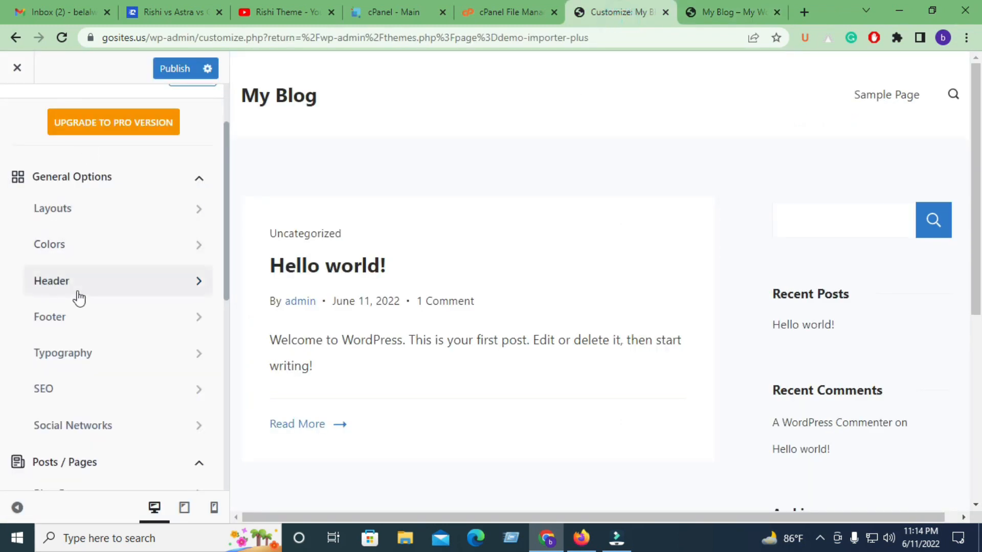
{"action": "left_click", "coordinate": [172, 289]}
{"action": "mouse_move", "coordinate": [263, 412]}
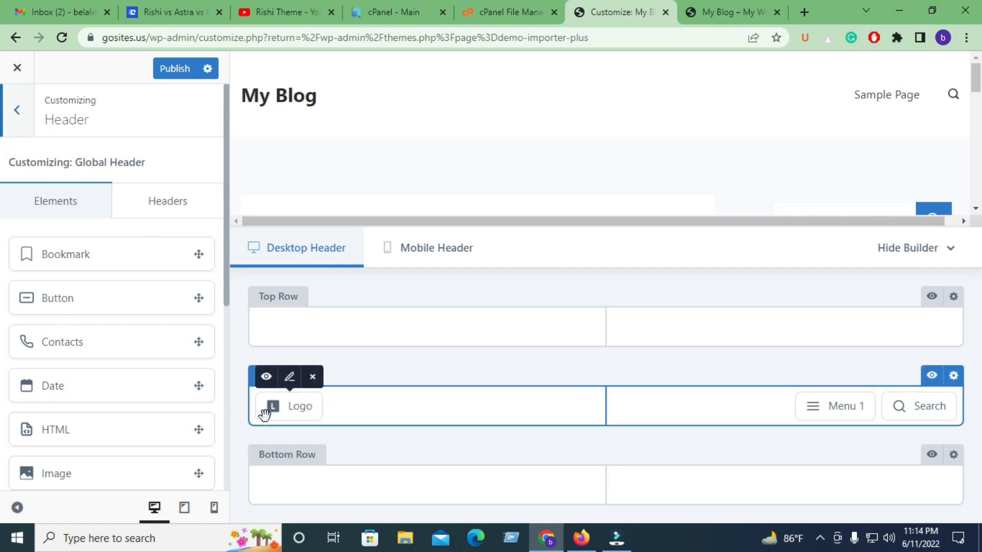
{"action": "left_click", "coordinate": [295, 410]}
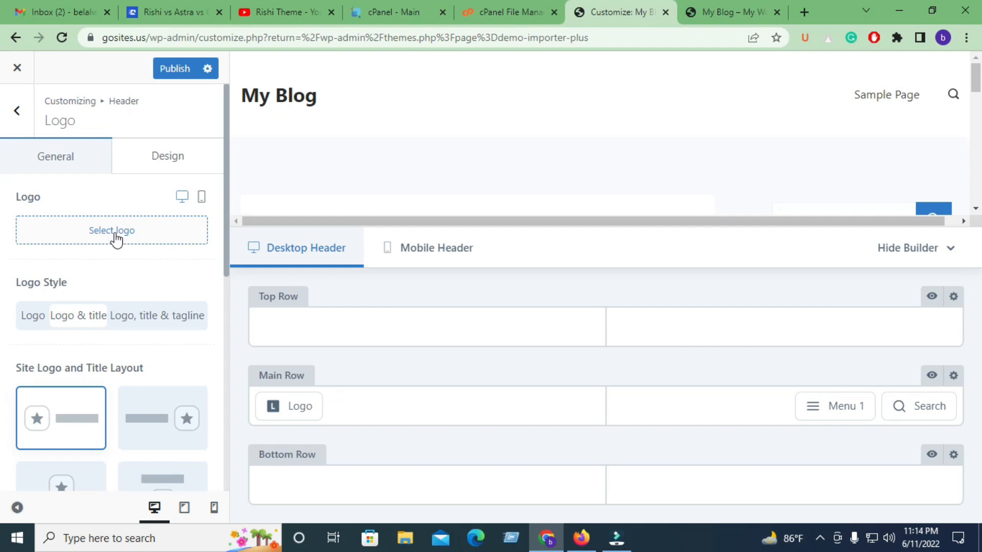
{"action": "left_click", "coordinate": [115, 235]}
{"action": "left_click", "coordinate": [73, 128]}
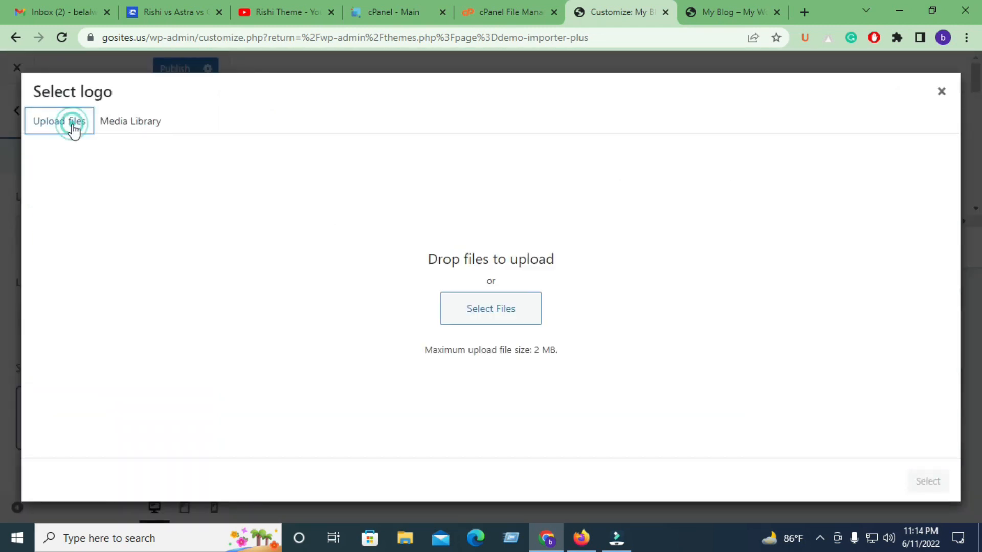
{"action": "left_click", "coordinate": [511, 310]}
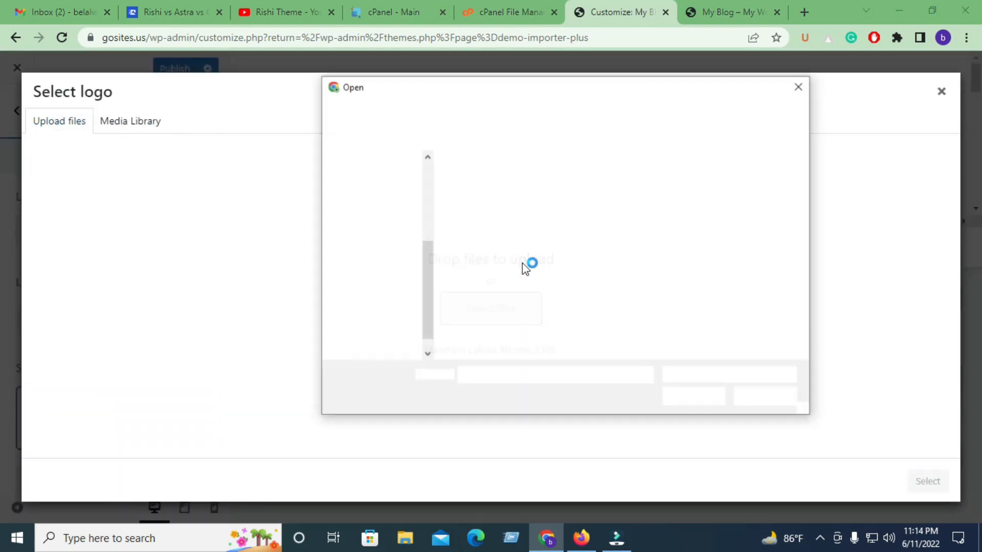
{"action": "double_click", "coordinate": [761, 221]}
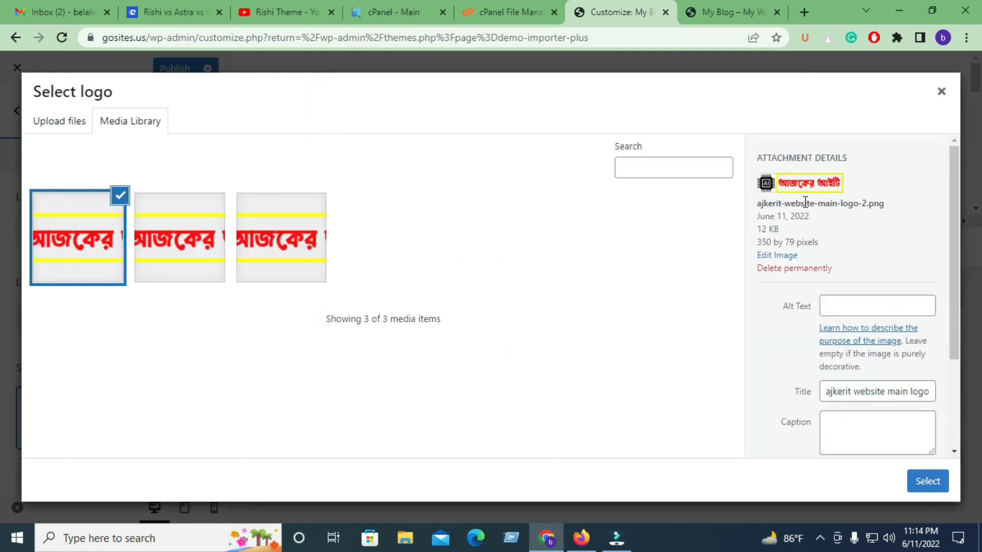
{"action": "left_click", "coordinate": [862, 300]}
{"action": "left_click", "coordinate": [927, 481]}
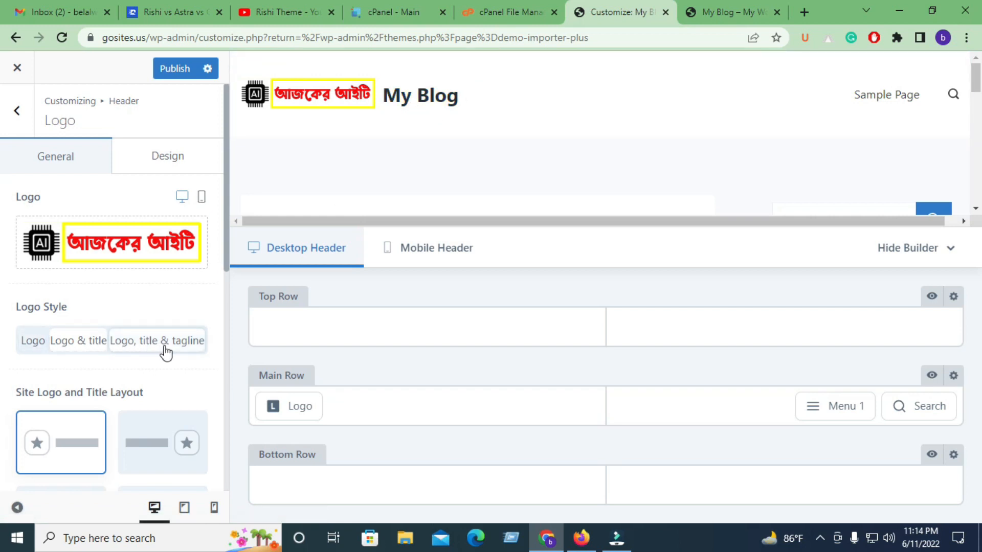
Step: Set the logo style to logo only, adjust its maximum width, and check the live site
{"action": "left_click", "coordinate": [33, 341]}
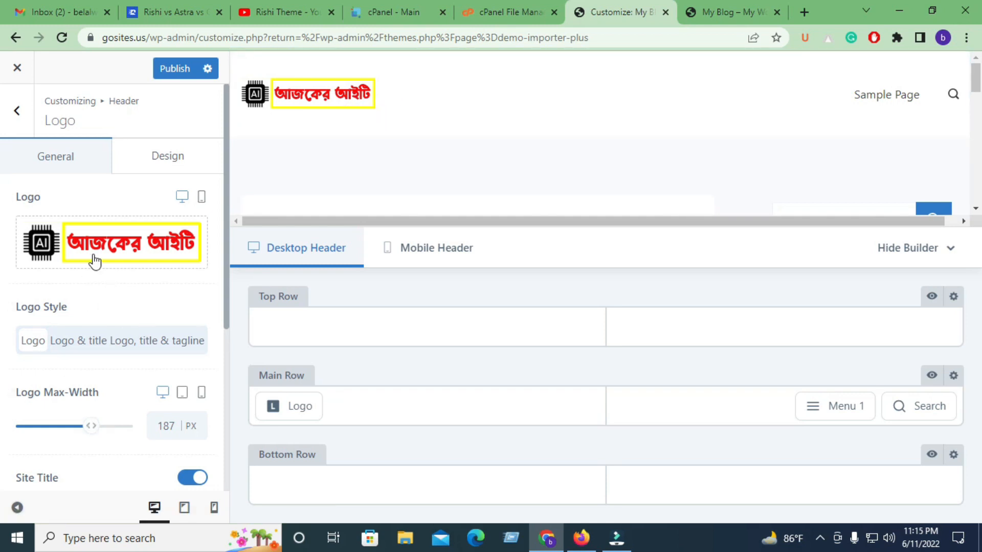
{"action": "mouse_move", "coordinate": [91, 426]}
{"action": "left_mouse_down"}
{"action": "mouse_move", "coordinate": [31, 432]}
{"action": "mouse_move", "coordinate": [129, 432]}
{"action": "mouse_move", "coordinate": [90, 433]}
{"action": "left_mouse_up"}
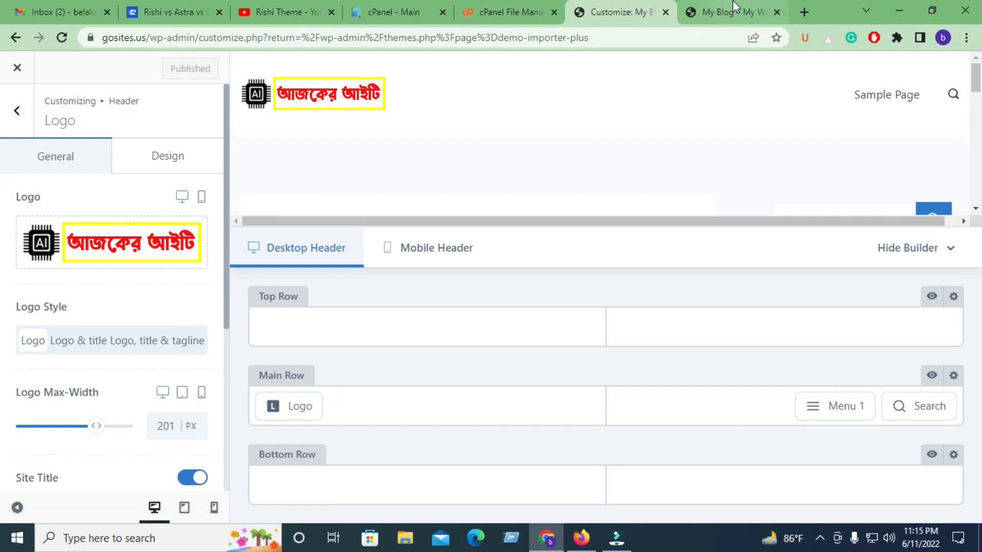
{"action": "key", "text": "ctrl+Tab"}
{"action": "left_click", "coordinate": [63, 39]}
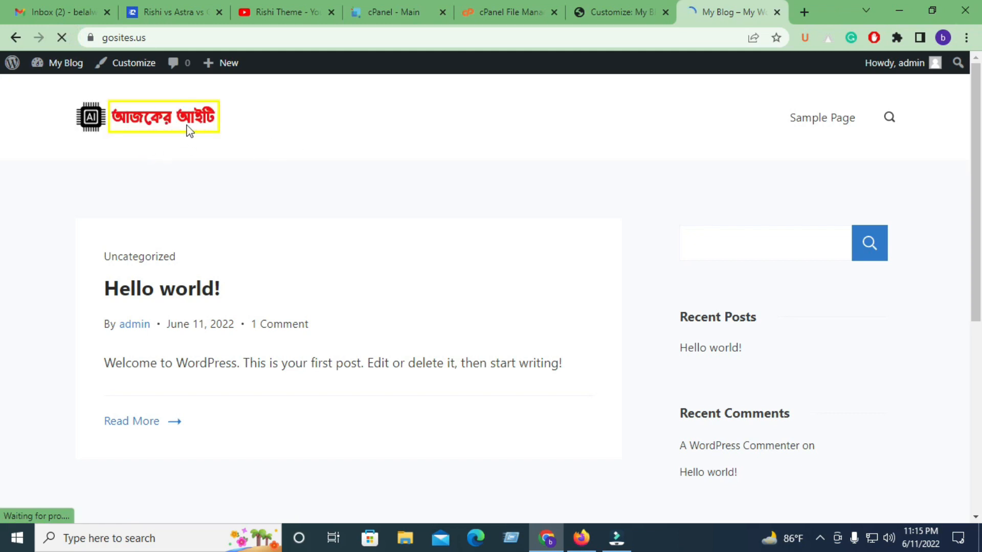
Step: Close the Customizer and confirm leaving it to return to the dashboard
{"action": "key", "text": "ctrl+shift+Tab"}
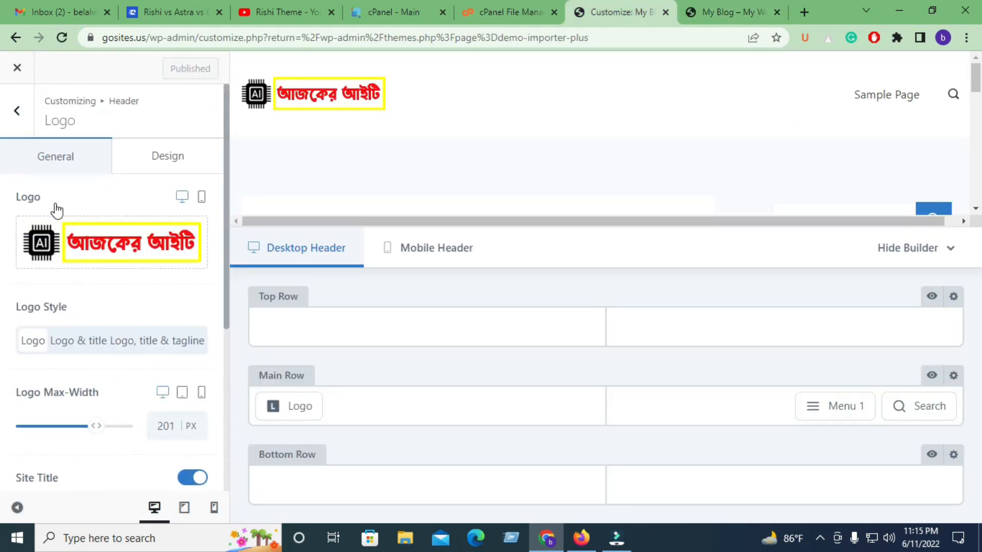
{"action": "left_click", "coordinate": [16, 110]}
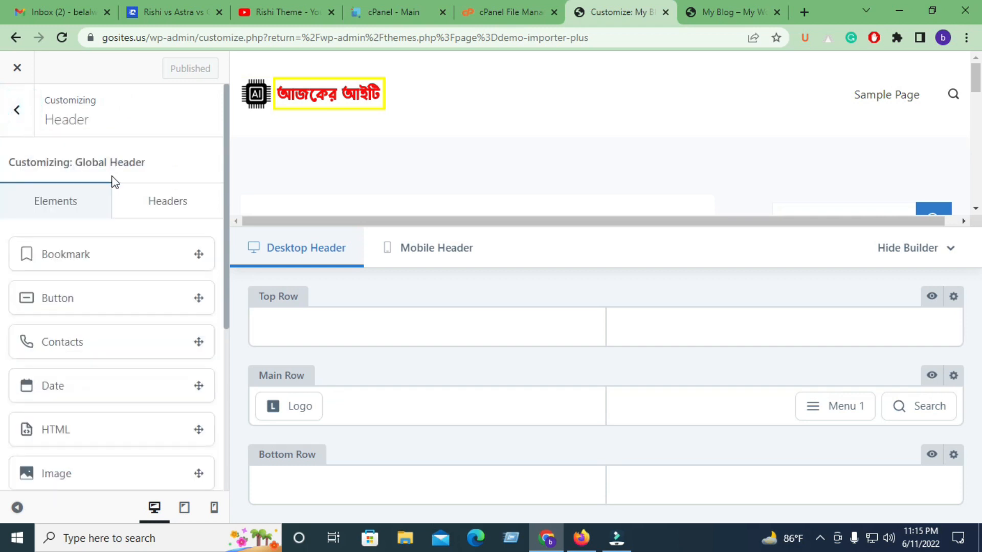
{"action": "scroll", "coordinate": [126, 280], "scroll_direction": "down", "scroll_amount": 5}
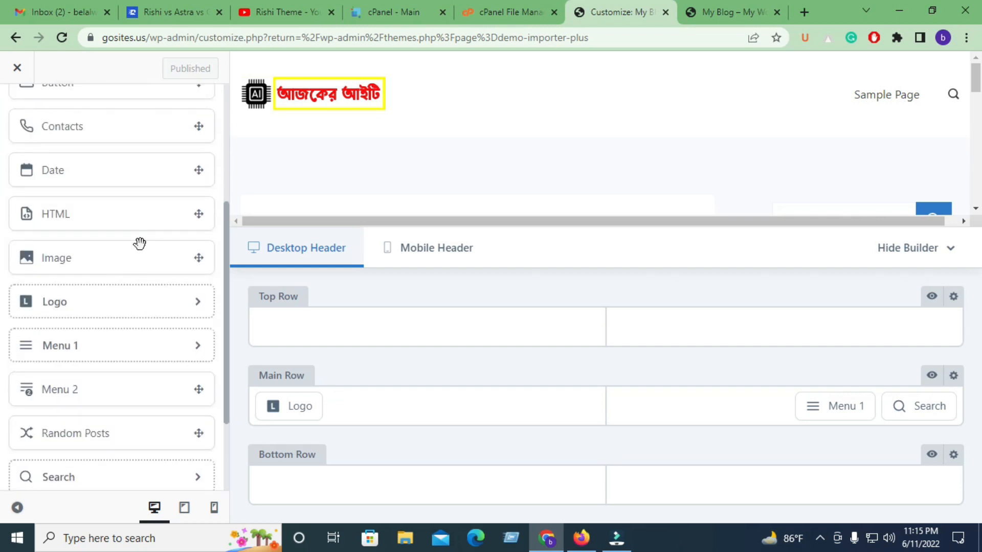
{"action": "scroll", "coordinate": [142, 261], "scroll_direction": "down", "scroll_amount": 1}
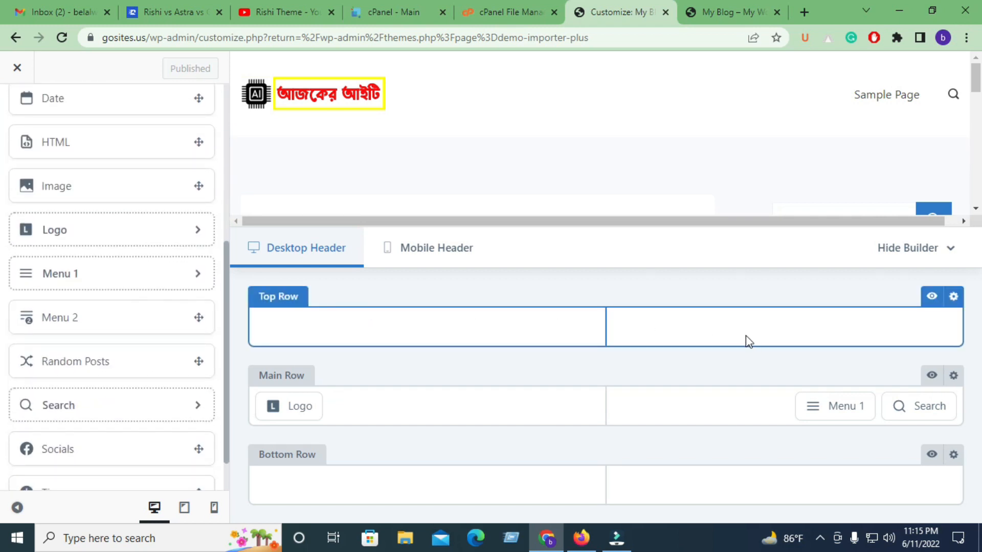
{"action": "mouse_move", "coordinate": [871, 413]}
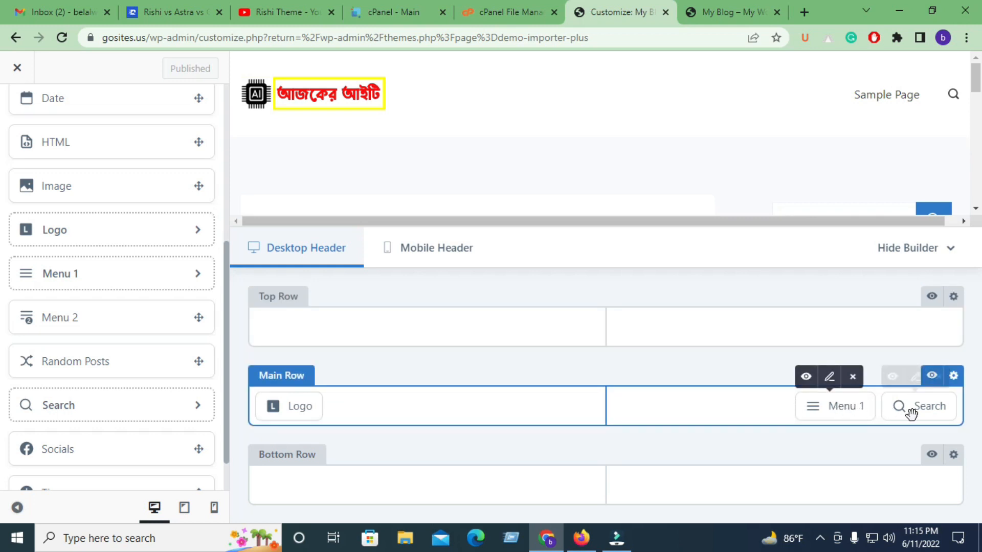
{"action": "scroll", "coordinate": [134, 230], "scroll_direction": "up", "scroll_amount": 5}
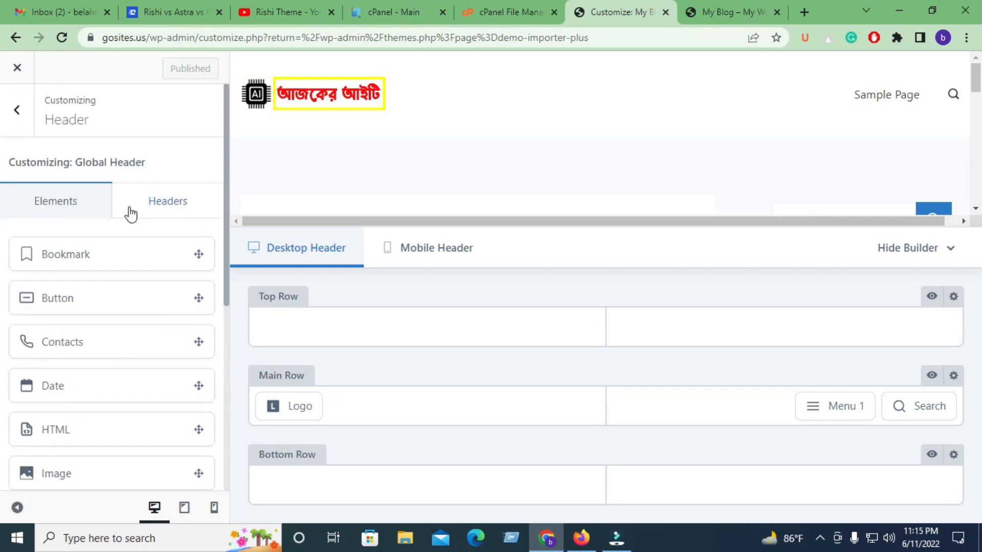
{"action": "left_click", "coordinate": [16, 114]}
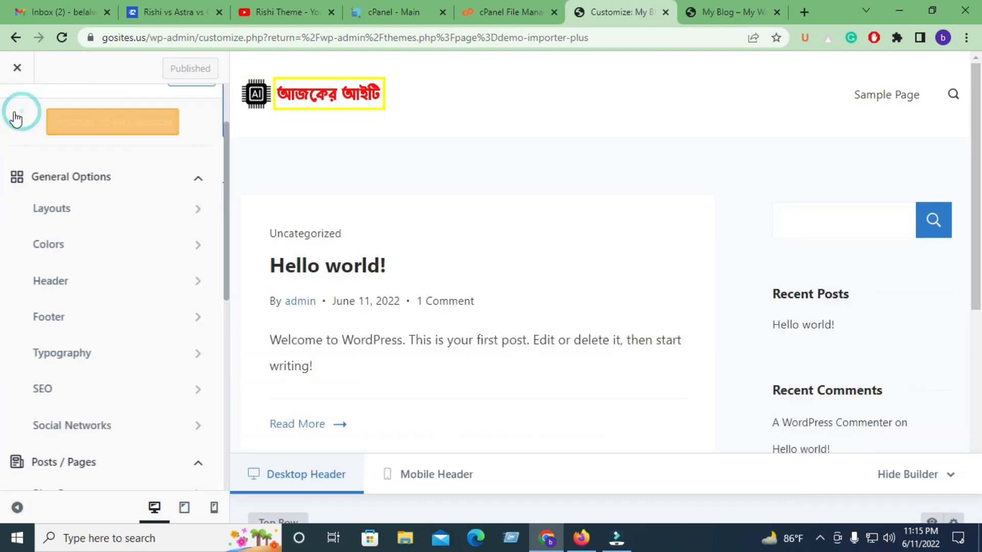
{"action": "left_click", "coordinate": [16, 68]}
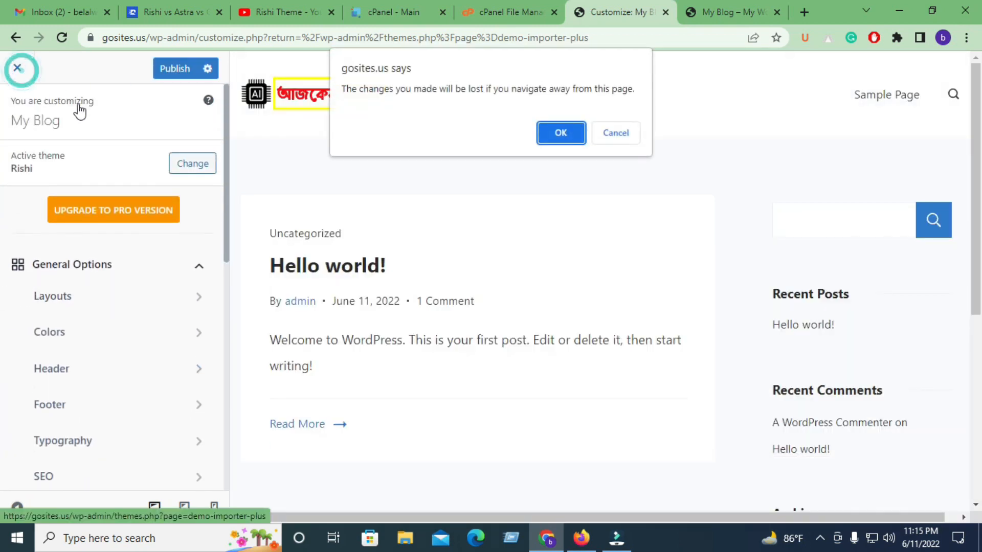
{"action": "left_click", "coordinate": [577, 133]}
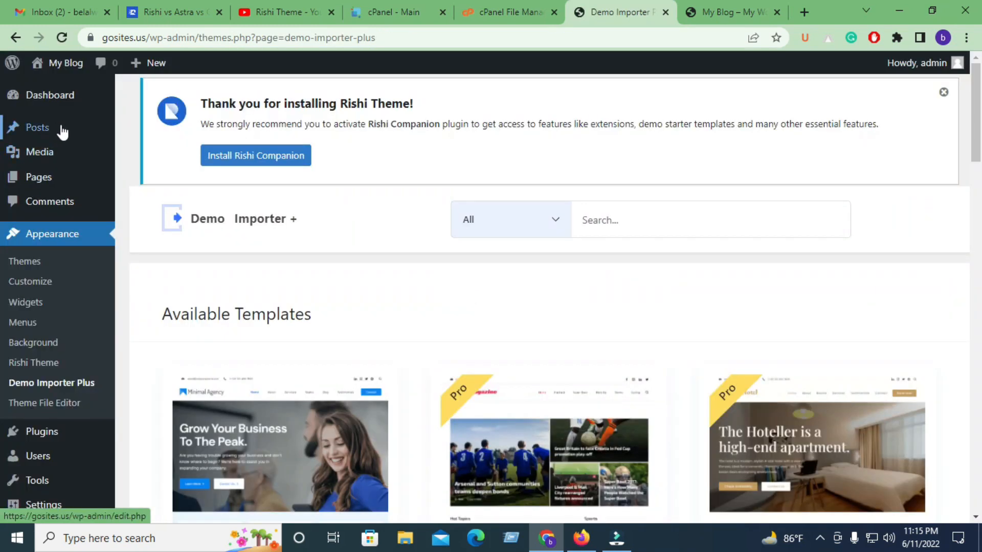
Step: On the Menus page, remove Sample Page from Menu 1, keeping Home
{"action": "mouse_move", "coordinate": [62, 132]}
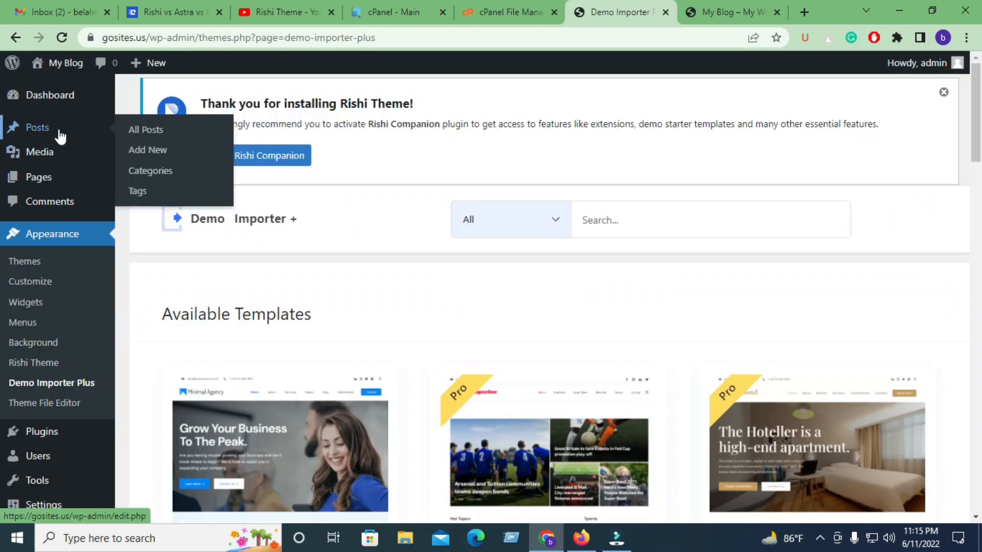
{"action": "left_click", "coordinate": [174, 173]}
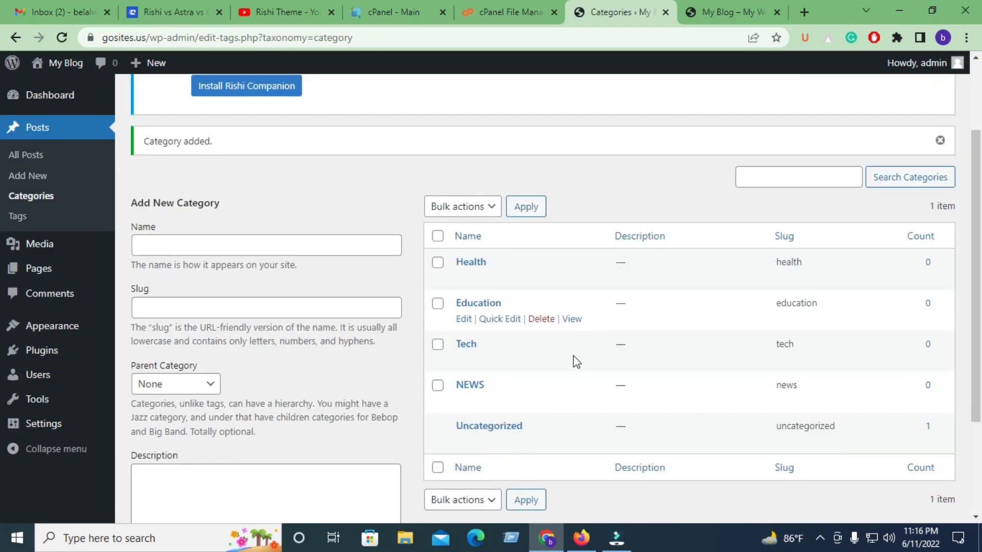
{"action": "mouse_move", "coordinate": [79, 331]}
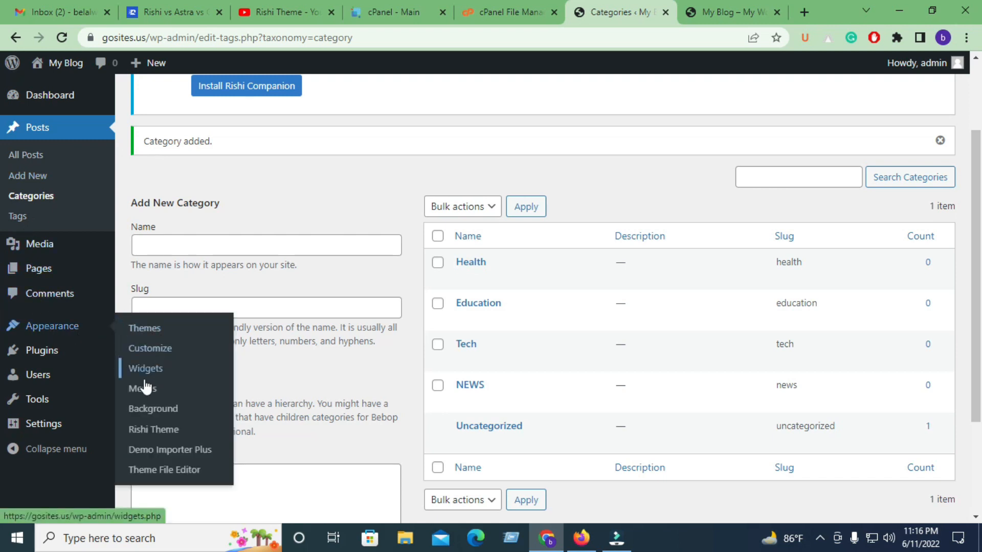
{"action": "left_click", "coordinate": [165, 397]}
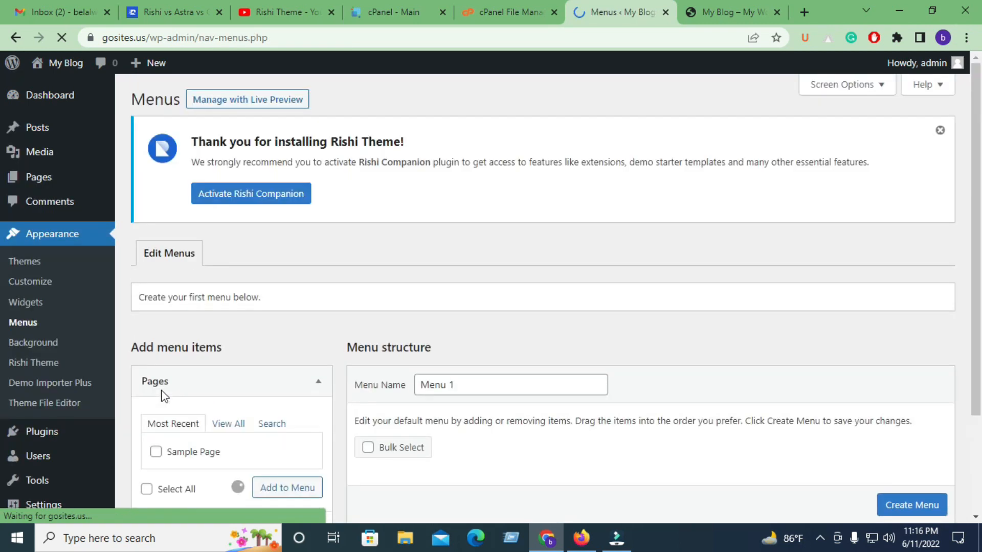
{"action": "scroll", "coordinate": [490, 311], "scroll_direction": "down", "scroll_amount": 3}
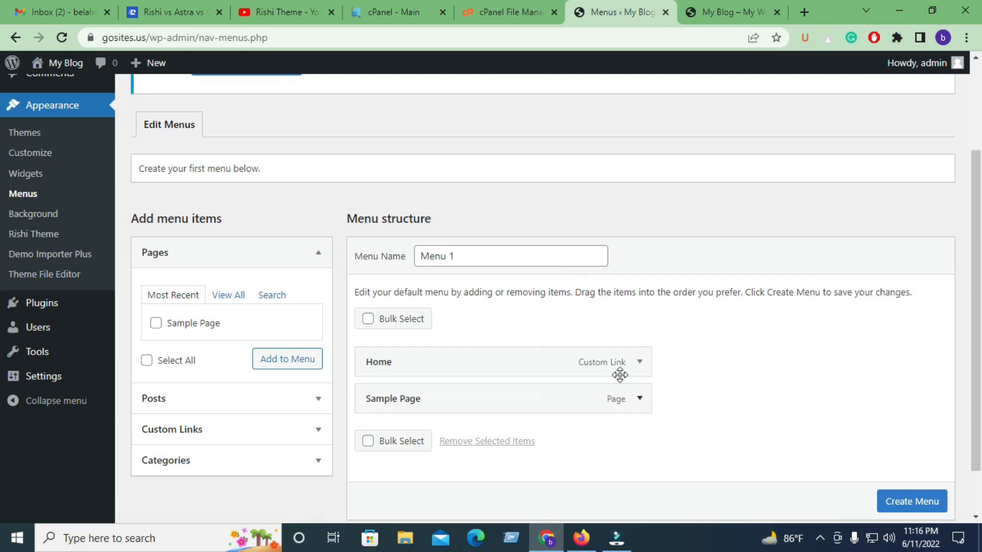
{"action": "scroll", "coordinate": [613, 384], "scroll_direction": "down", "scroll_amount": 2}
{"action": "left_click", "coordinate": [639, 341]}
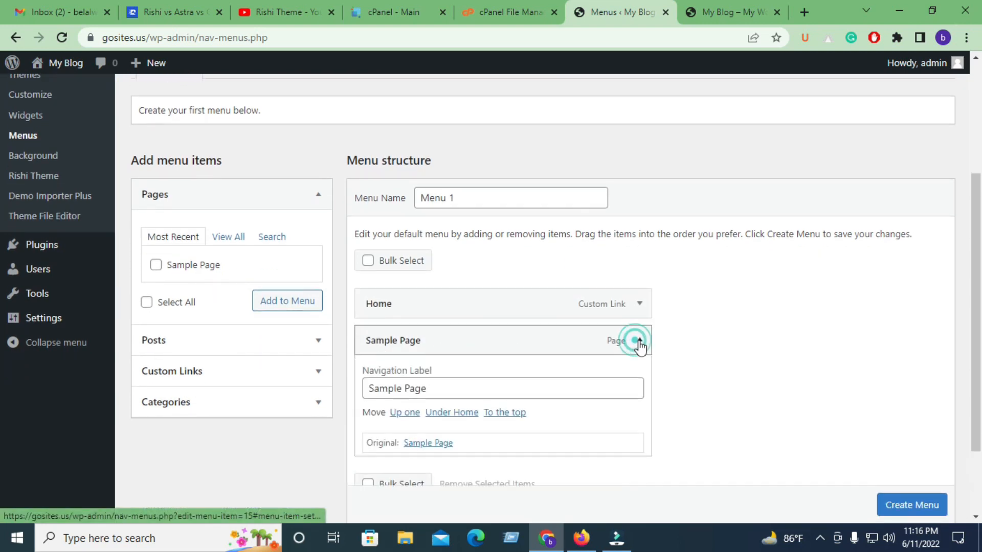
{"action": "left_click", "coordinate": [391, 473]}
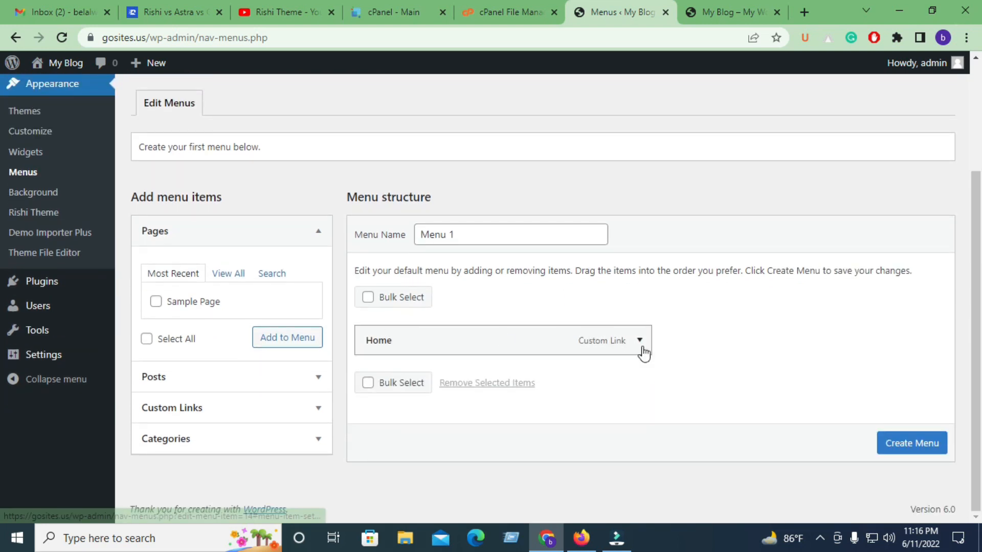
{"action": "left_click", "coordinate": [640, 341]}
{"action": "left_click", "coordinate": [640, 340]}
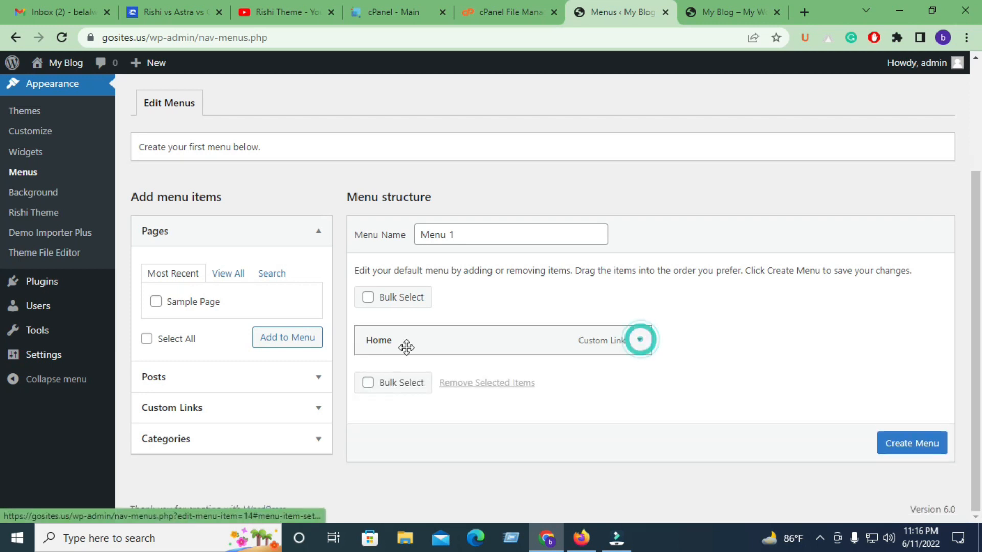
Step: Add the Education, Health, NEWS and Tech categories, move Tech below Home, and save
{"action": "left_click", "coordinate": [302, 448]}
{"action": "left_click", "coordinate": [212, 366]}
{"action": "scroll", "coordinate": [213, 372], "scroll_direction": "down", "scroll_amount": 1}
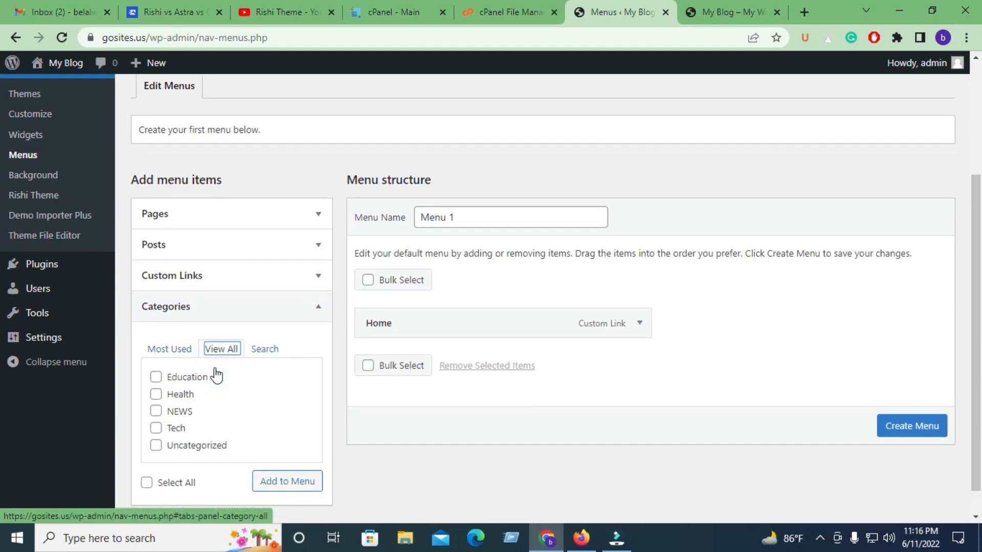
{"action": "left_click", "coordinate": [156, 347]}
{"action": "left_click", "coordinate": [156, 364]}
{"action": "left_click", "coordinate": [156, 382]}
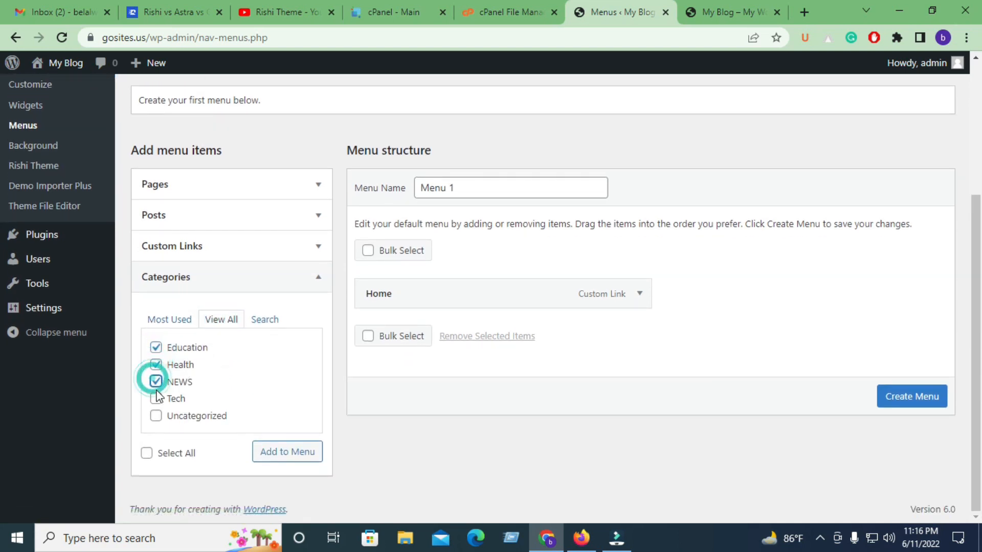
{"action": "left_click", "coordinate": [156, 399]}
{"action": "left_click", "coordinate": [287, 460]}
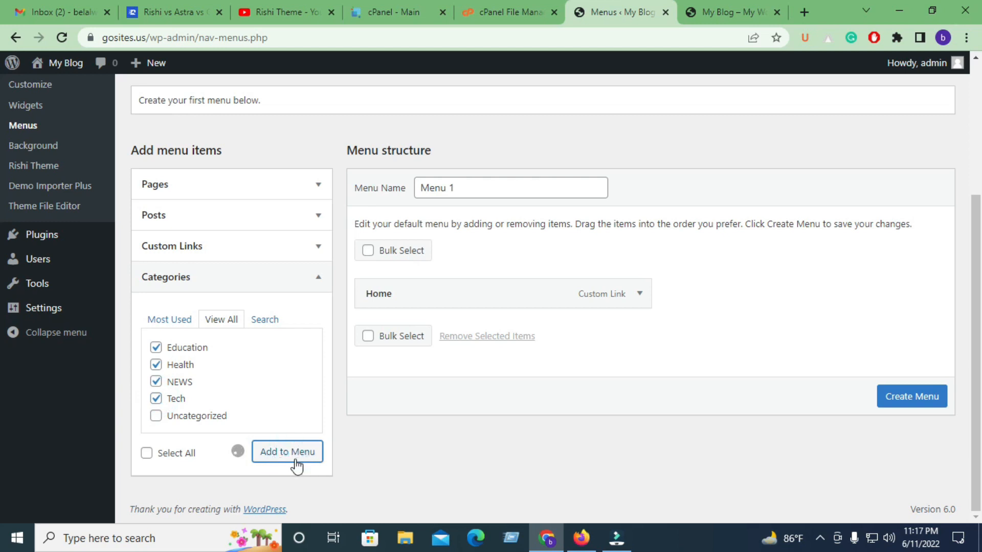
{"action": "left_click_drag", "start_coordinate": [381, 448], "coordinate": [386, 338]}
{"action": "scroll", "coordinate": [637, 344], "scroll_direction": "down", "scroll_amount": 2}
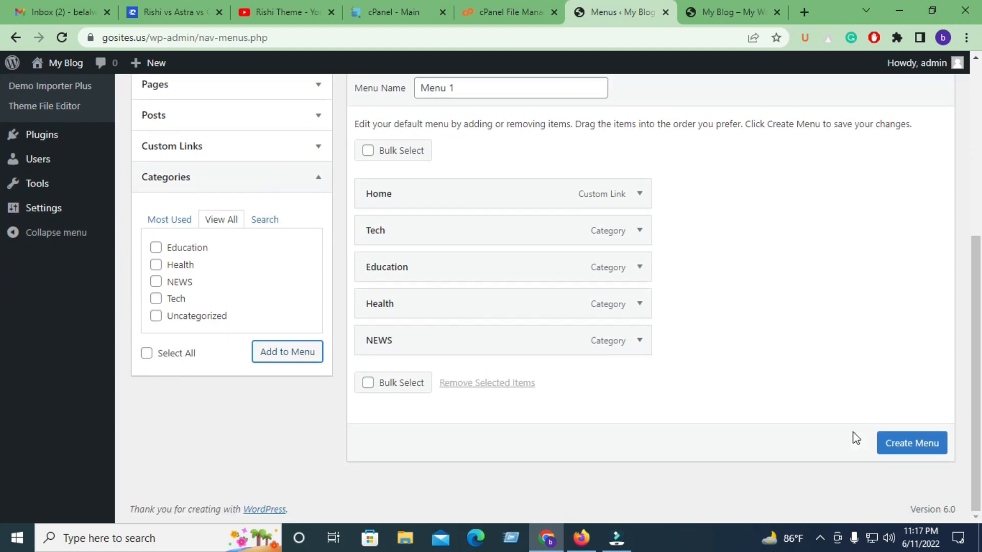
{"action": "left_click", "coordinate": [912, 448]}
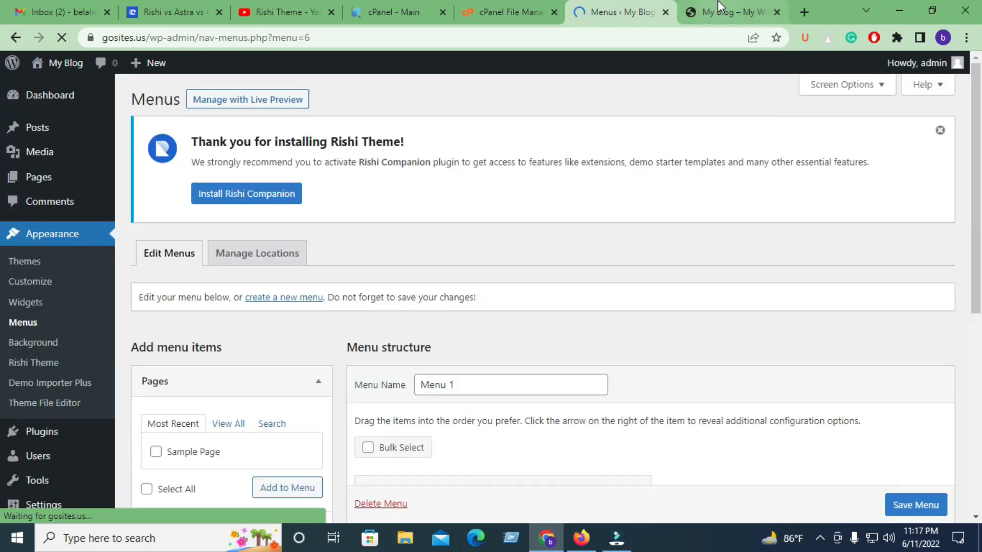
Step: Enable automatically adding new top-level pages to Menu 1, save, and check the front page
{"action": "left_click", "coordinate": [726, 13]}
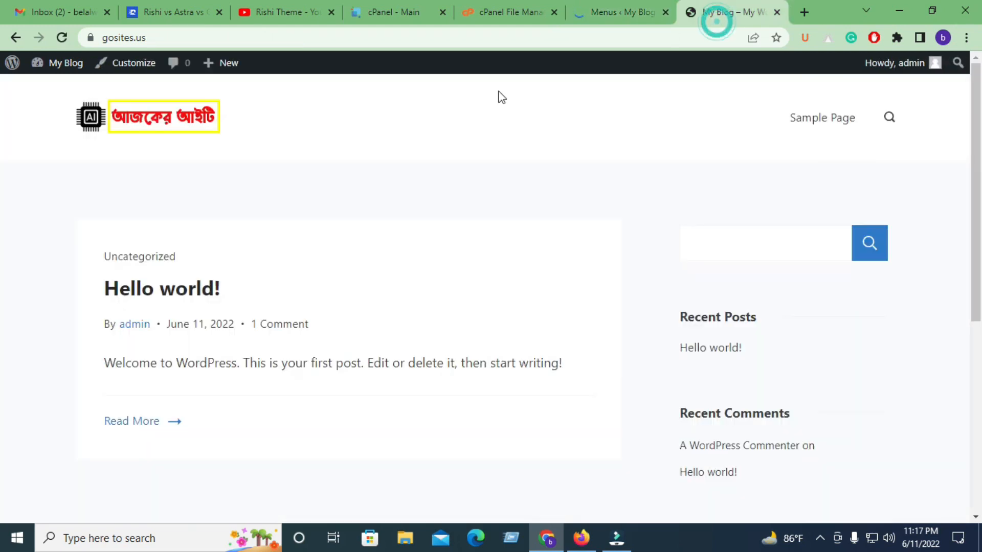
{"action": "left_click", "coordinate": [65, 61]}
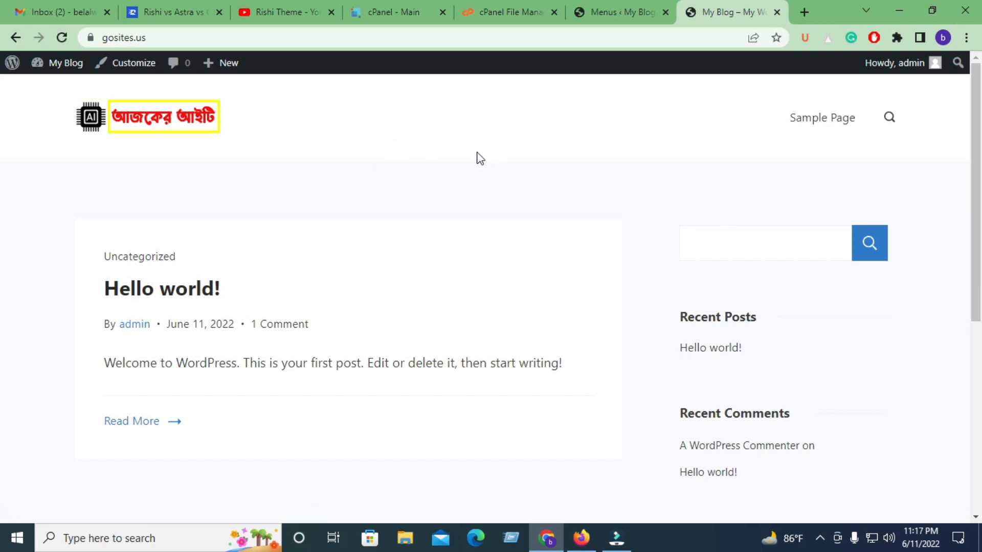
{"action": "left_click", "coordinate": [636, 11]}
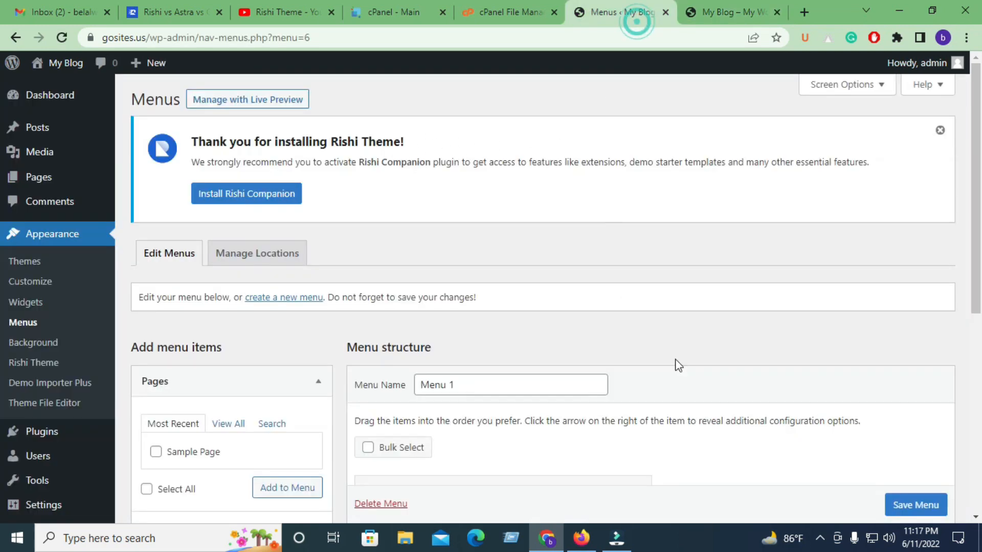
{"action": "scroll", "coordinate": [678, 363], "scroll_direction": "down", "scroll_amount": 6}
{"action": "scroll", "coordinate": [670, 358], "scroll_direction": "down", "scroll_amount": 1}
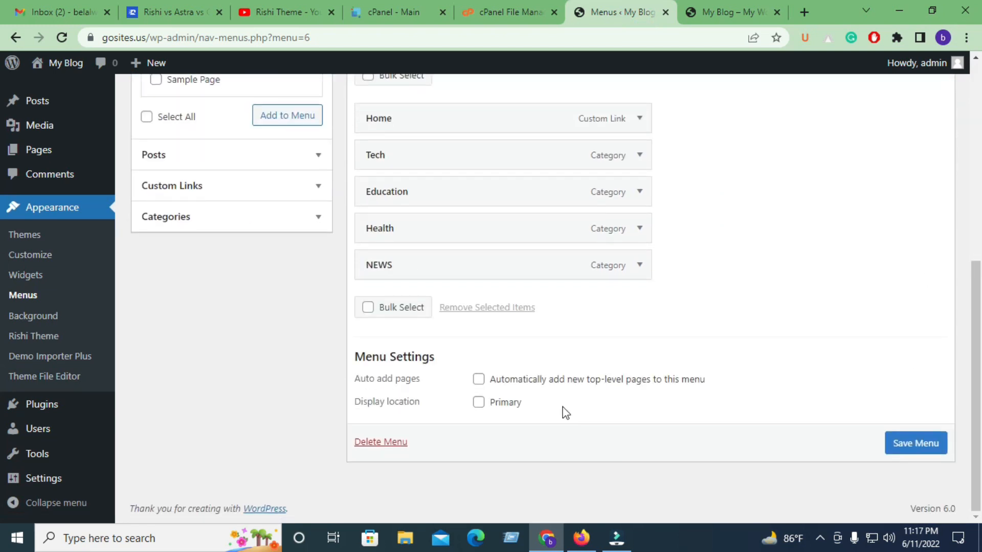
{"action": "left_click", "coordinate": [478, 379]}
{"action": "left_click", "coordinate": [919, 451]}
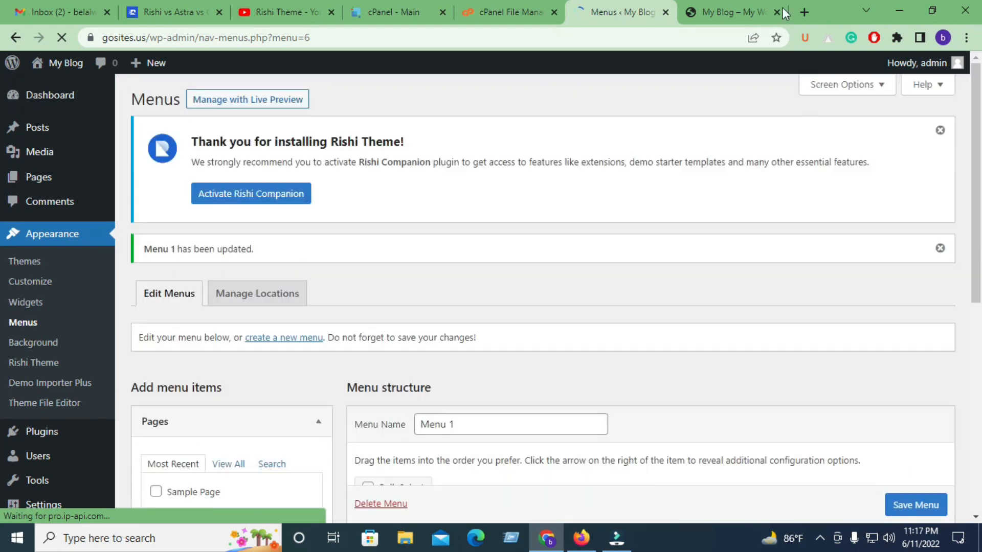
{"action": "left_click", "coordinate": [783, 13]}
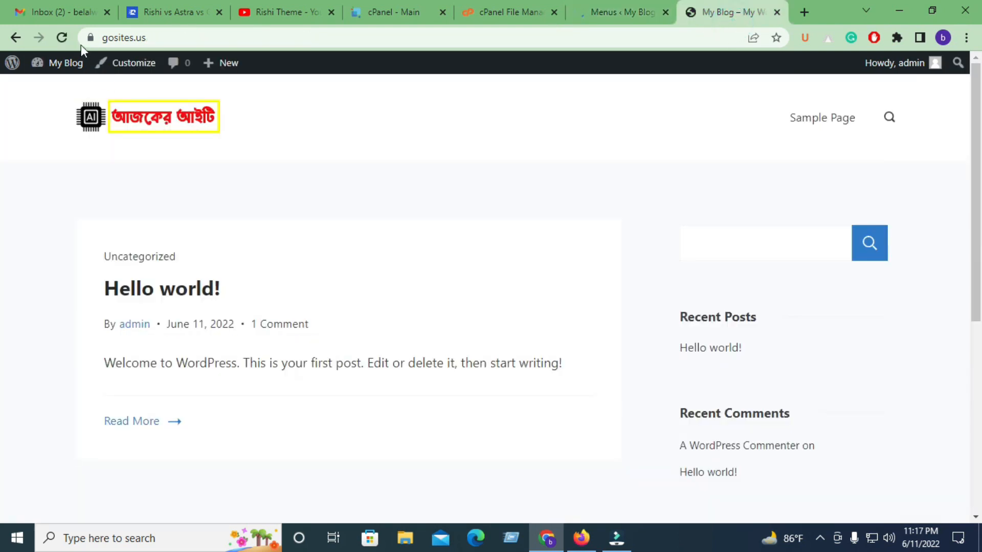
{"action": "left_click", "coordinate": [70, 38]}
Step: Assign Menu 1 to the Primary location, save, check the site, and open the Customizer
{"action": "left_click", "coordinate": [616, 13]}
{"action": "scroll", "coordinate": [612, 335], "scroll_direction": "down", "scroll_amount": 8}
{"action": "left_click", "coordinate": [479, 403]}
{"action": "left_click", "coordinate": [915, 442]}
{"action": "left_click", "coordinate": [731, 13]}
{"action": "left_click", "coordinate": [634, 12]}
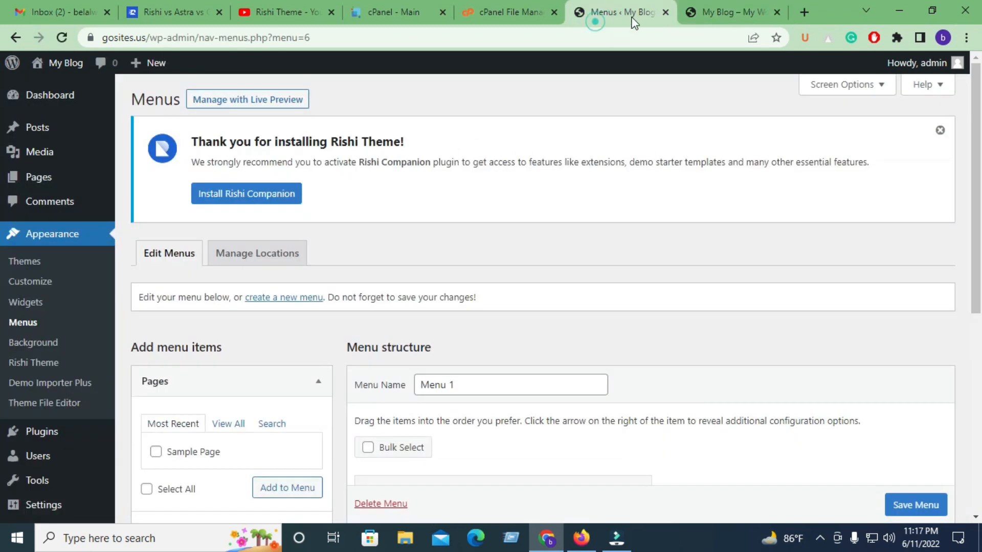
{"action": "left_click", "coordinate": [39, 288]}
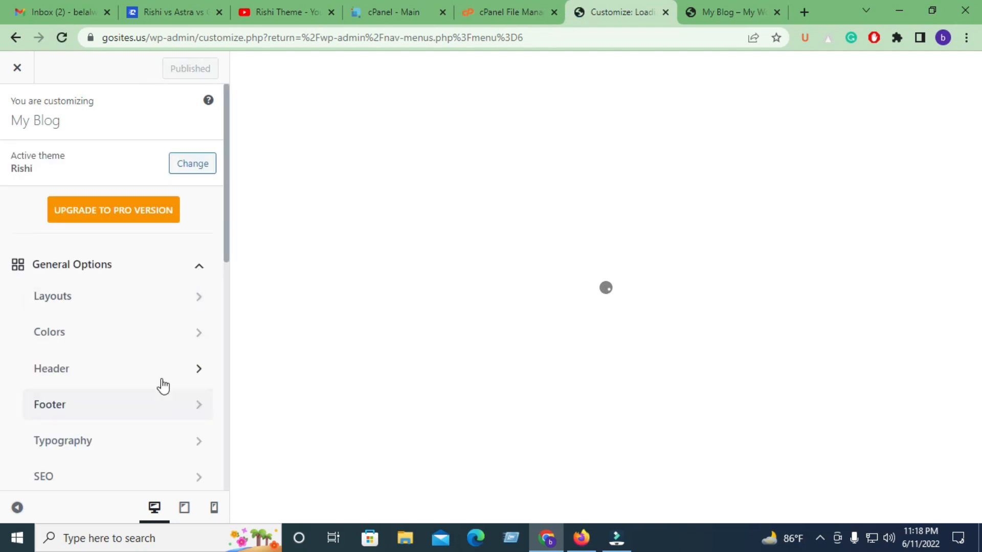
Step: Open the Header builder and the header menu element's settings
{"action": "left_click", "coordinate": [186, 368]}
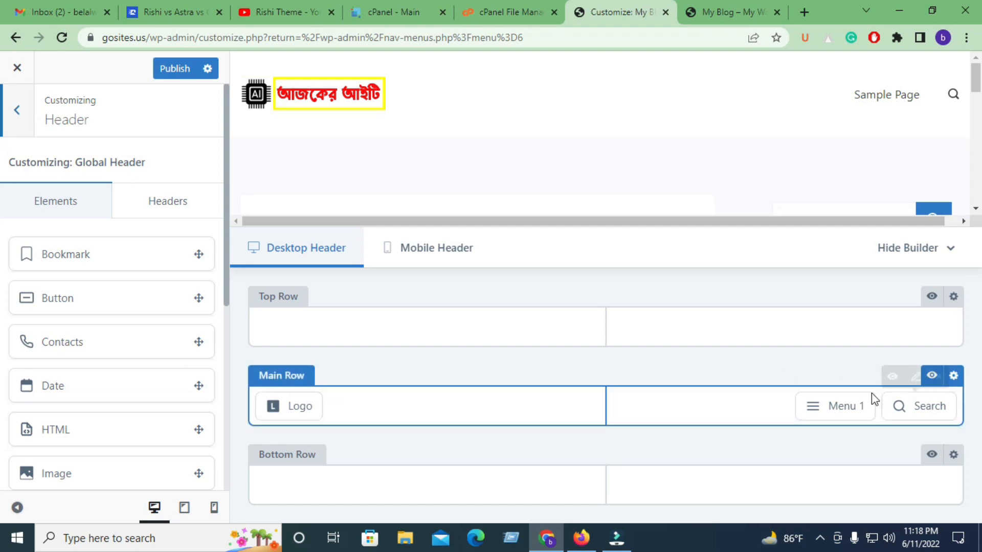
{"action": "left_click", "coordinate": [836, 412]}
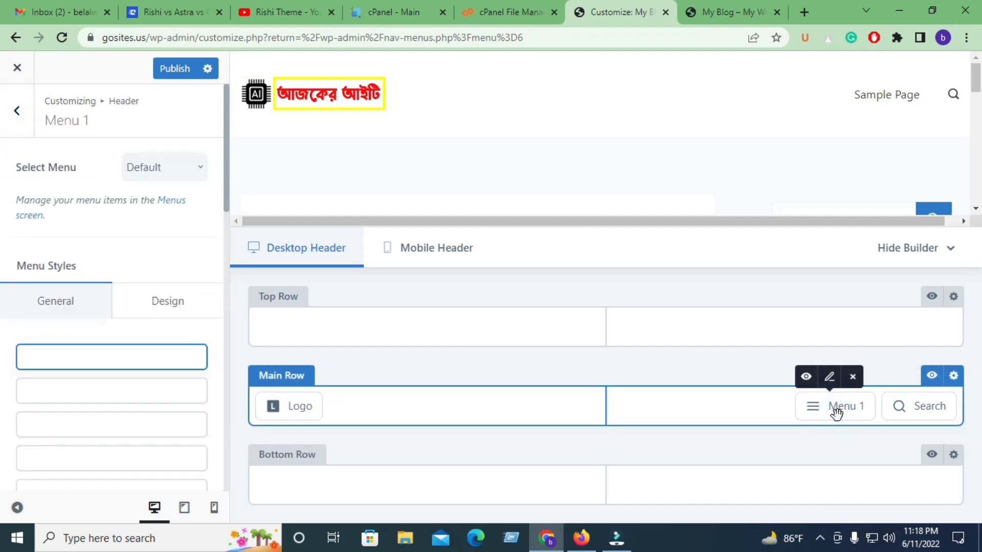
{"action": "left_click", "coordinate": [829, 378]}
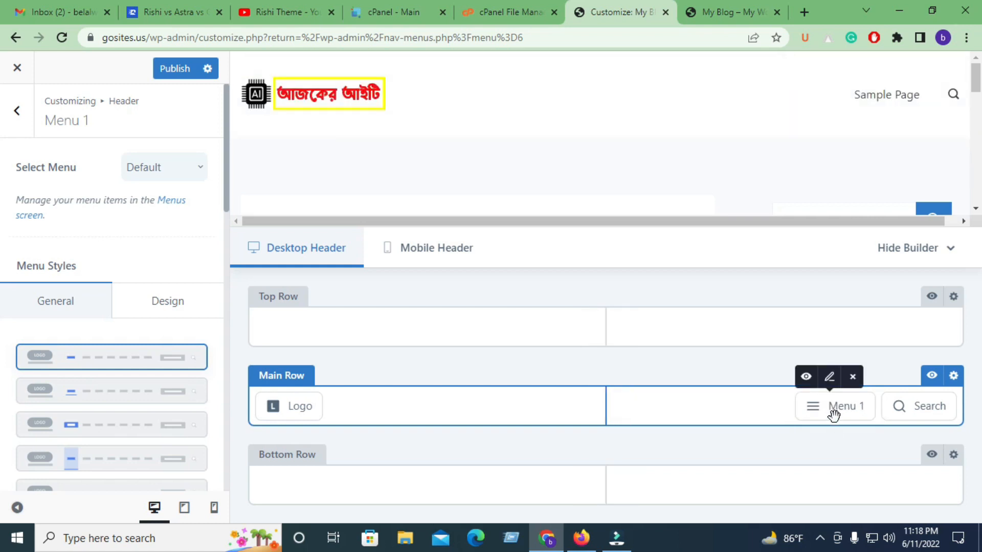
{"action": "left_click", "coordinate": [812, 412]}
Step: Turn on Stretch Menu so the header menu spreads across its column
{"action": "scroll", "coordinate": [122, 414], "scroll_direction": "down", "scroll_amount": 2}
{"action": "scroll", "coordinate": [121, 415], "scroll_direction": "down", "scroll_amount": 3}
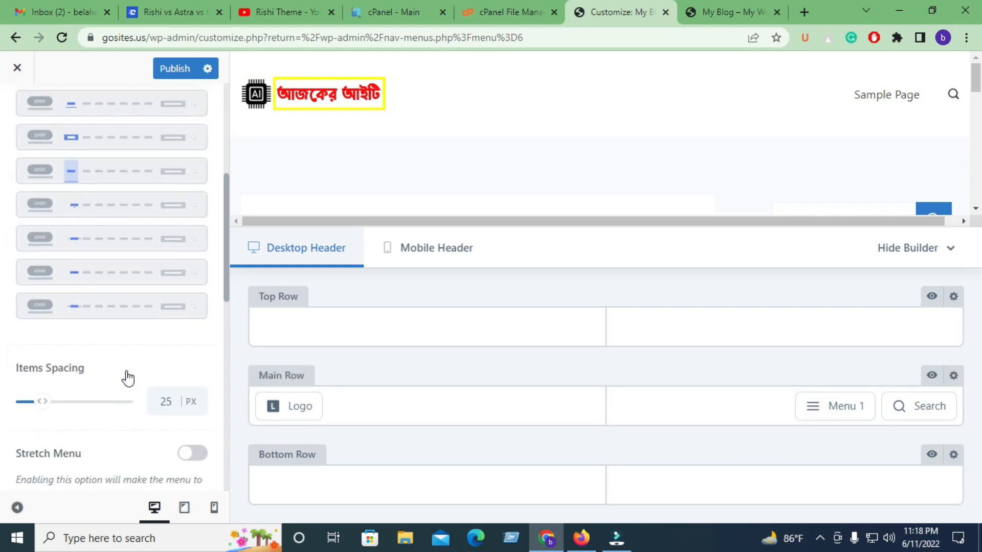
{"action": "scroll", "coordinate": [131, 376], "scroll_direction": "down", "scroll_amount": 4}
{"action": "scroll", "coordinate": [125, 306], "scroll_direction": "down", "scroll_amount": 3}
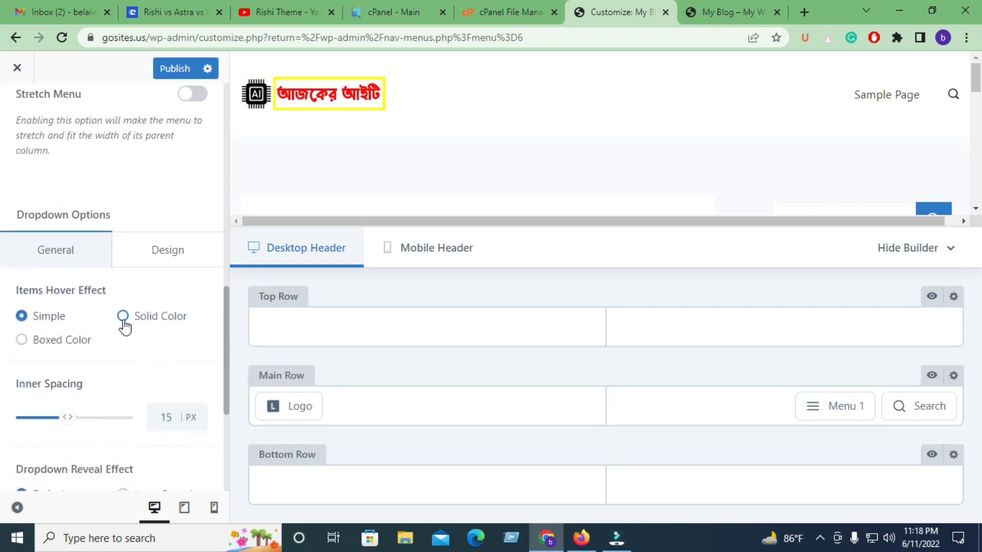
{"action": "scroll", "coordinate": [128, 286], "scroll_direction": "down", "scroll_amount": 5}
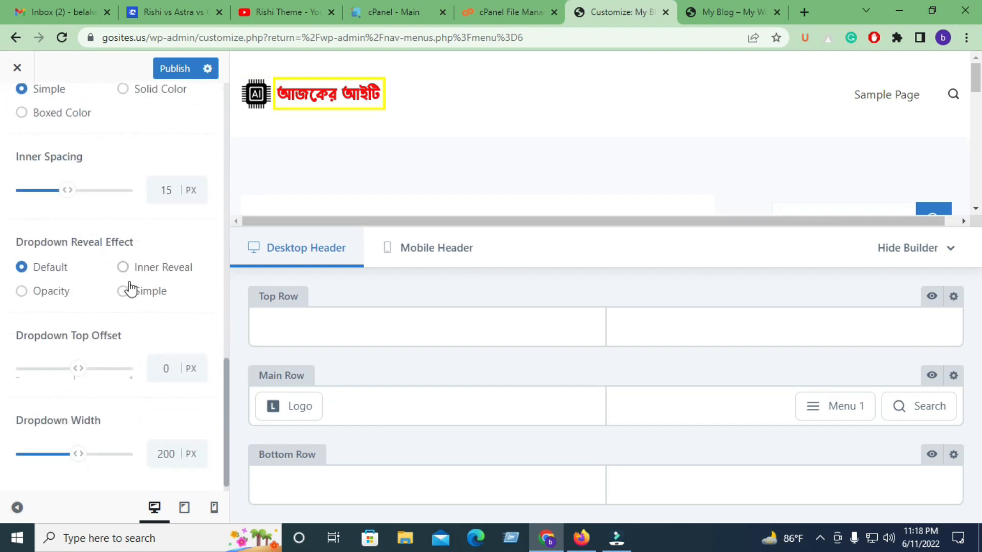
{"action": "scroll", "coordinate": [128, 355], "scroll_direction": "up", "scroll_amount": 7}
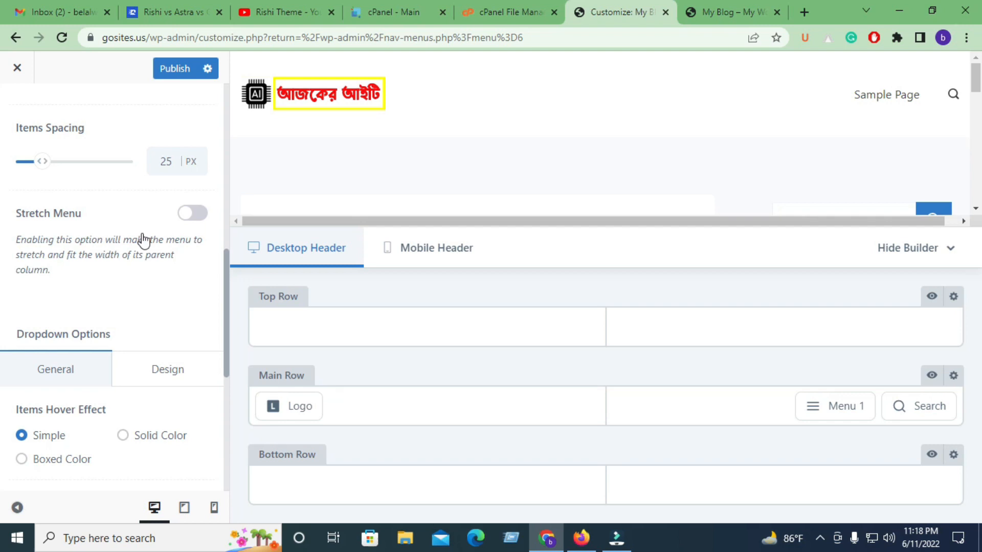
{"action": "left_click", "coordinate": [204, 217]}
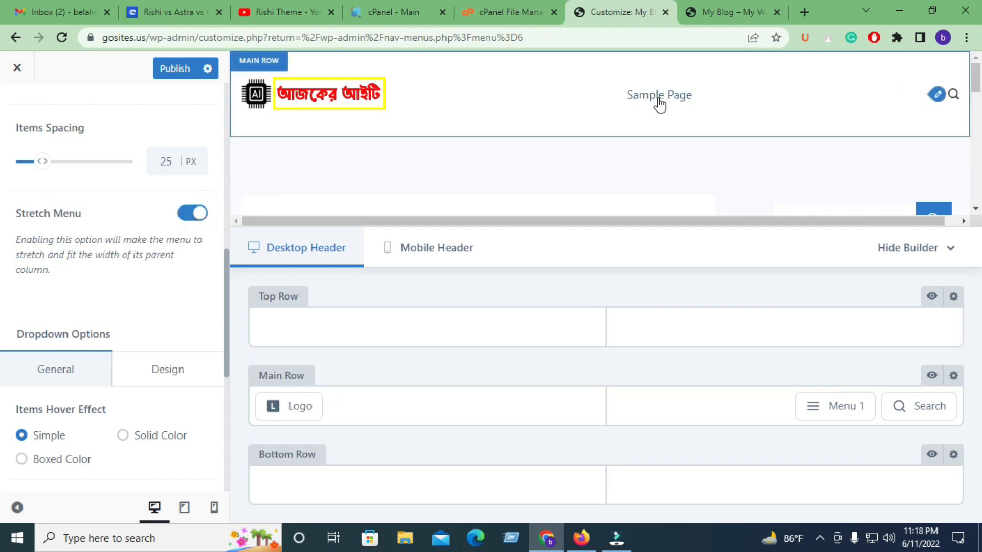
{"action": "scroll", "coordinate": [121, 218], "scroll_direction": "up", "scroll_amount": 2}
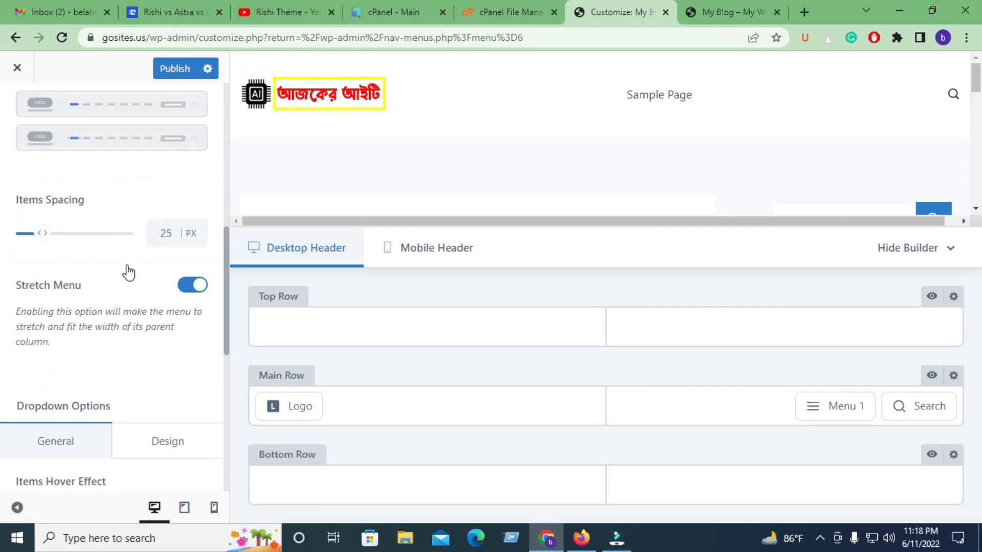
{"action": "scroll", "coordinate": [152, 388], "scroll_direction": "up", "scroll_amount": 10}
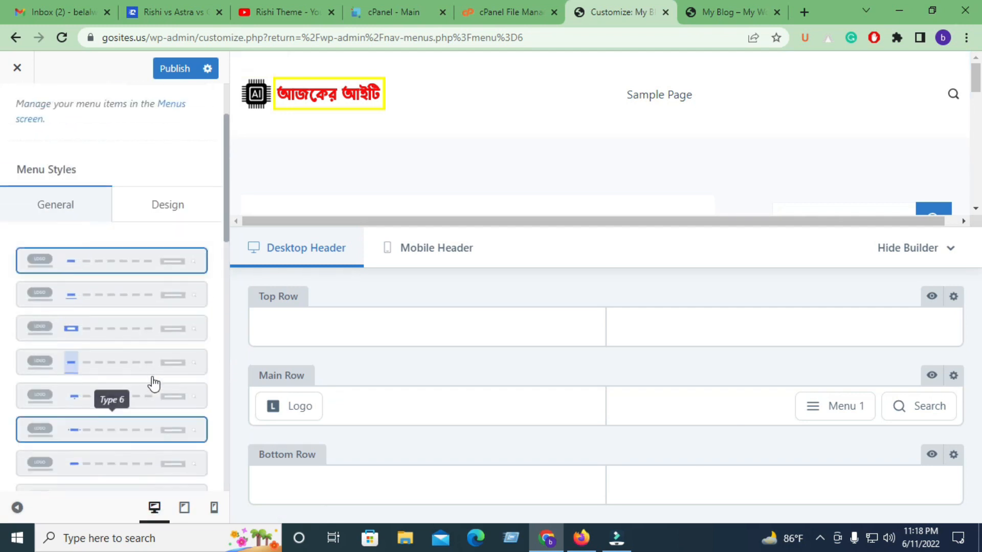
Step: Set the header's Select Menu to Menu 1, publish, and view the live front page
{"action": "left_click", "coordinate": [188, 148]}
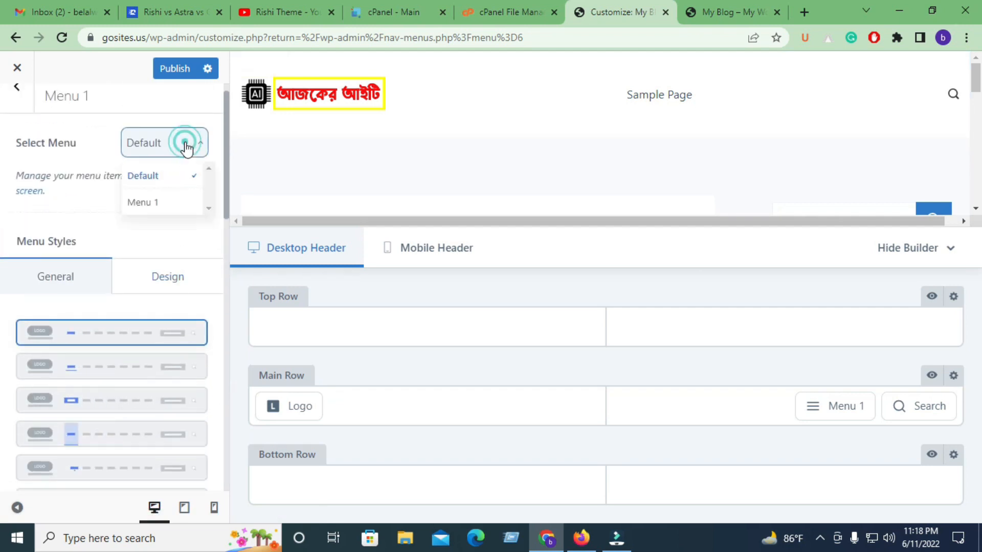
{"action": "left_click", "coordinate": [148, 203]}
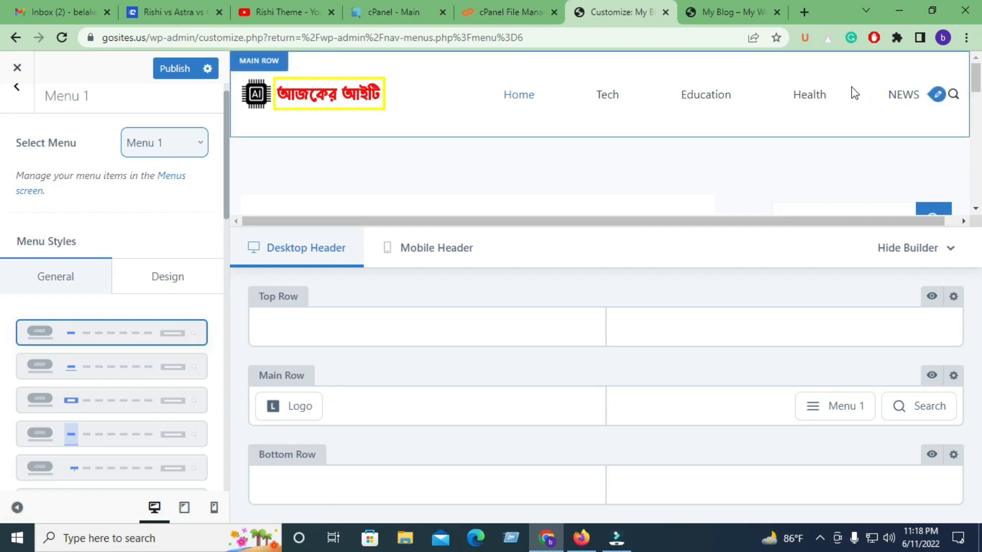
{"action": "left_click", "coordinate": [160, 75]}
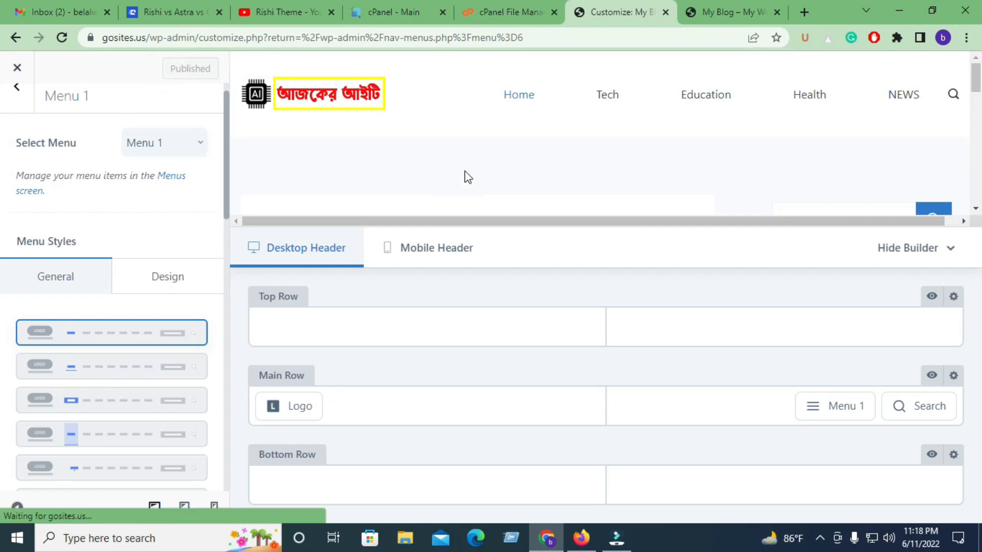
{"action": "left_click", "coordinate": [726, 12]}
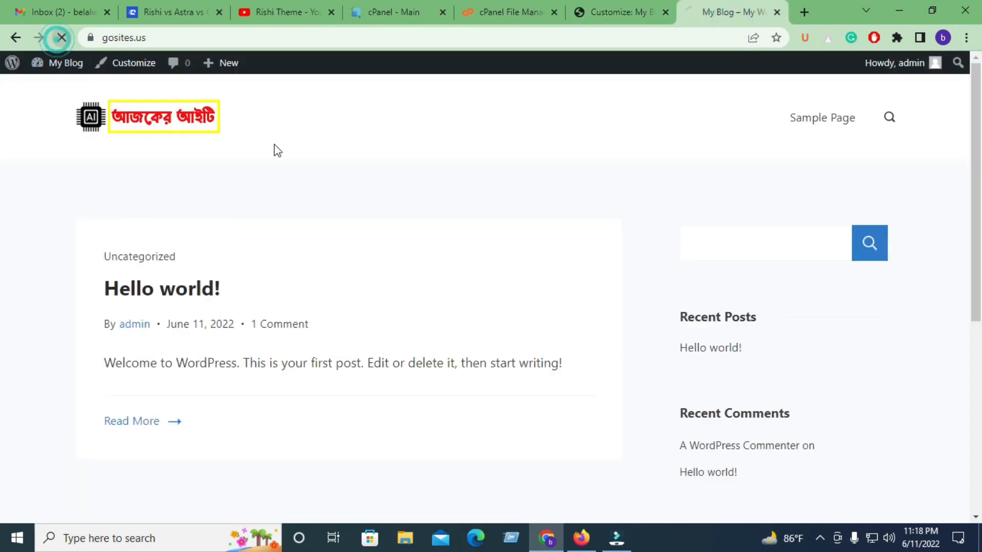
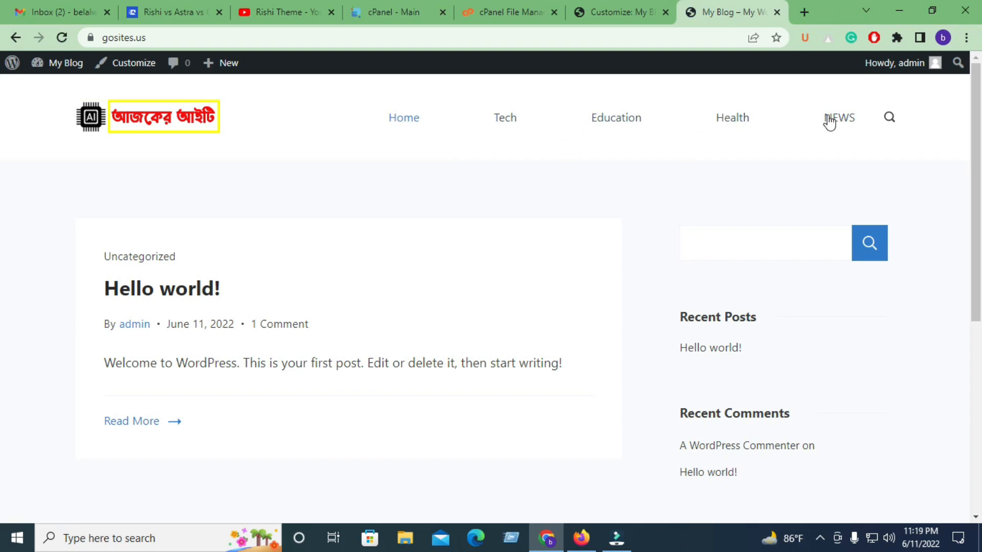
Step: Reduce the Menu 1 items spacing from 25 px to 10 px and publish
{"action": "left_click", "coordinate": [634, 15]}
{"action": "scroll", "coordinate": [141, 275], "scroll_direction": "down", "scroll_amount": 6}
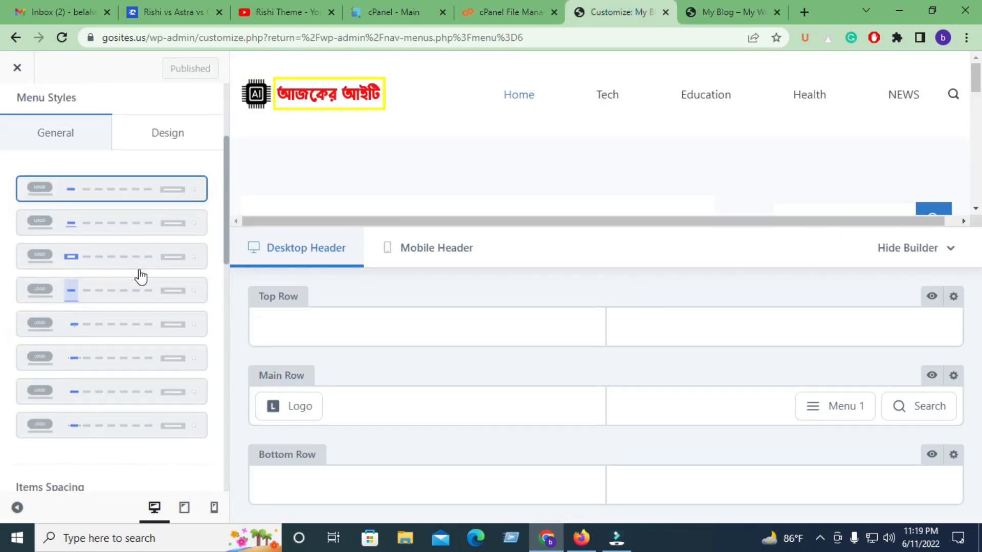
{"action": "scroll", "coordinate": [133, 273], "scroll_direction": "down", "scroll_amount": 2}
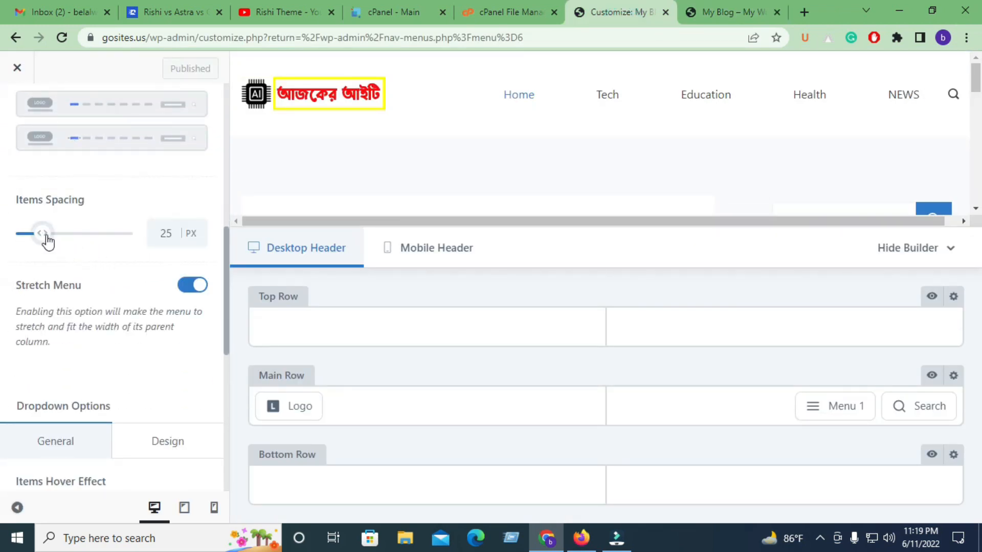
{"action": "left_click_drag", "start_coordinate": [45, 236], "coordinate": [11, 244]}
{"action": "left_click", "coordinate": [175, 68]}
Step: Check the tighter menu spacing on the live site
{"action": "left_click", "coordinate": [725, 12]}
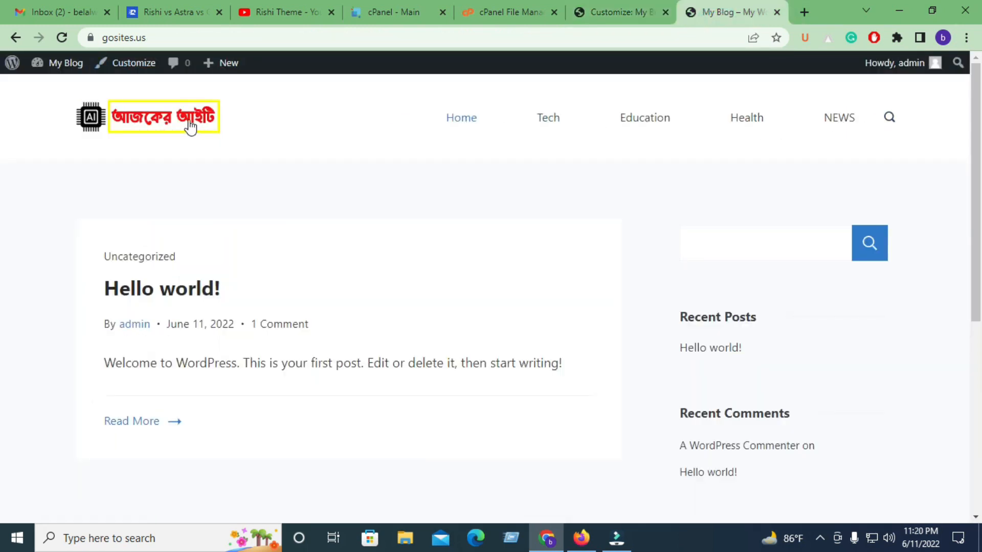
{"action": "scroll", "coordinate": [401, 210], "scroll_direction": "down", "scroll_amount": 3}
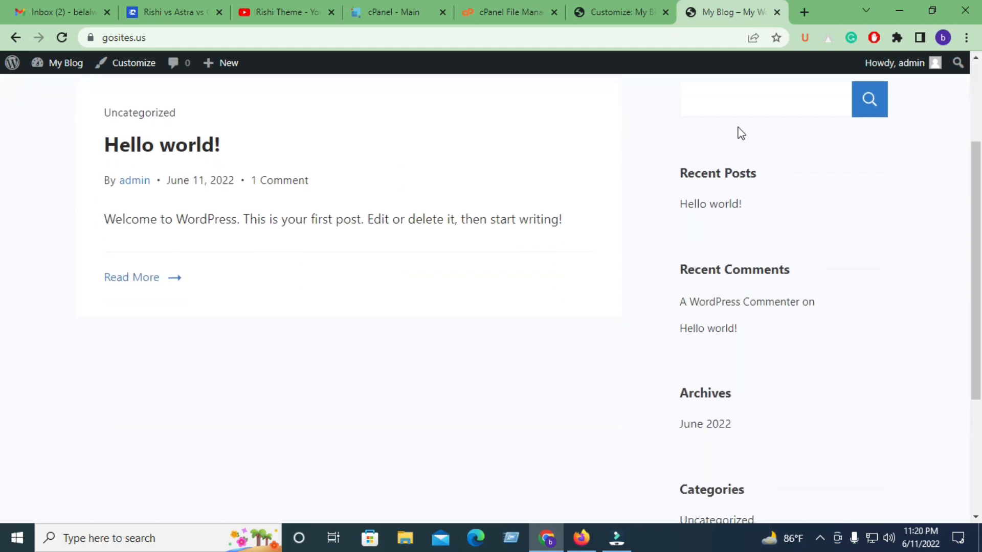
{"action": "scroll", "coordinate": [730, 433], "scroll_direction": "down", "scroll_amount": 3}
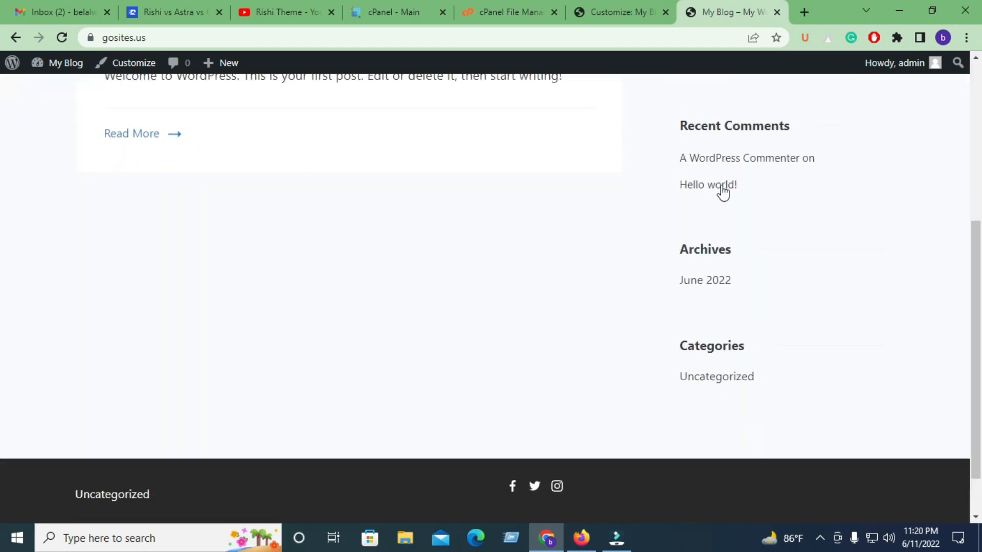
{"action": "scroll", "coordinate": [722, 191], "scroll_direction": "up", "scroll_amount": 5}
{"action": "scroll", "coordinate": [709, 439], "scroll_direction": "down", "scroll_amount": 1}
{"action": "scroll", "coordinate": [709, 439], "scroll_direction": "down", "scroll_amount": 4}
{"action": "scroll", "coordinate": [745, 190], "scroll_direction": "up", "scroll_amount": 3}
Step: Return to the customizer's list of header elements
{"action": "left_click", "coordinate": [634, 10]}
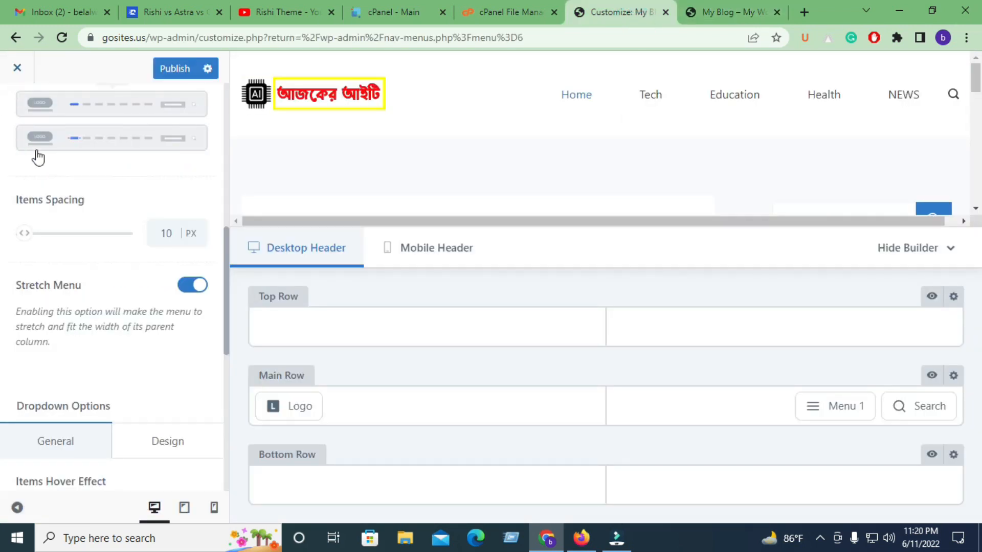
{"action": "scroll", "coordinate": [41, 163], "scroll_direction": "up", "scroll_amount": 6}
{"action": "left_click", "coordinate": [15, 113]}
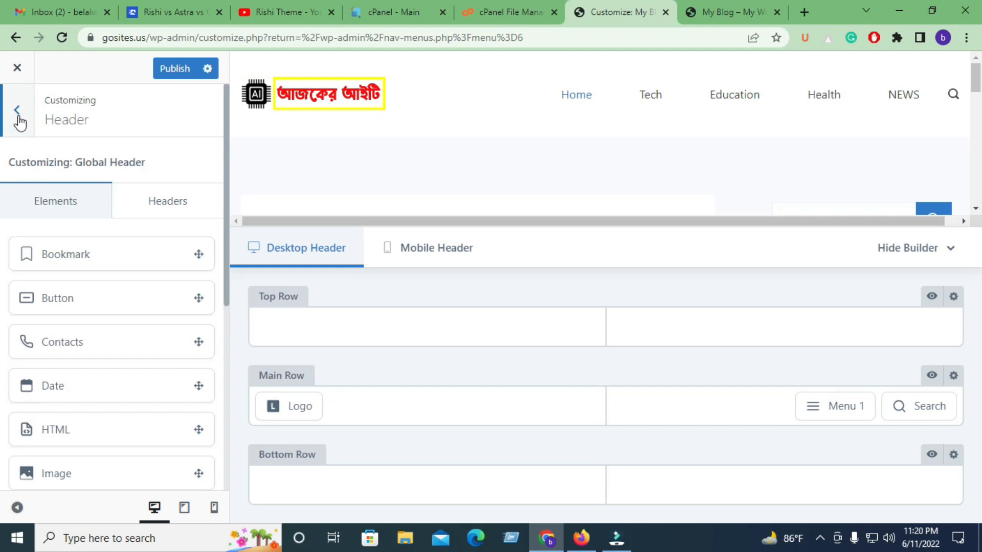
Step: Go to the customizer's Widgets section and open the Sidebar widget area
{"action": "left_click", "coordinate": [17, 113]}
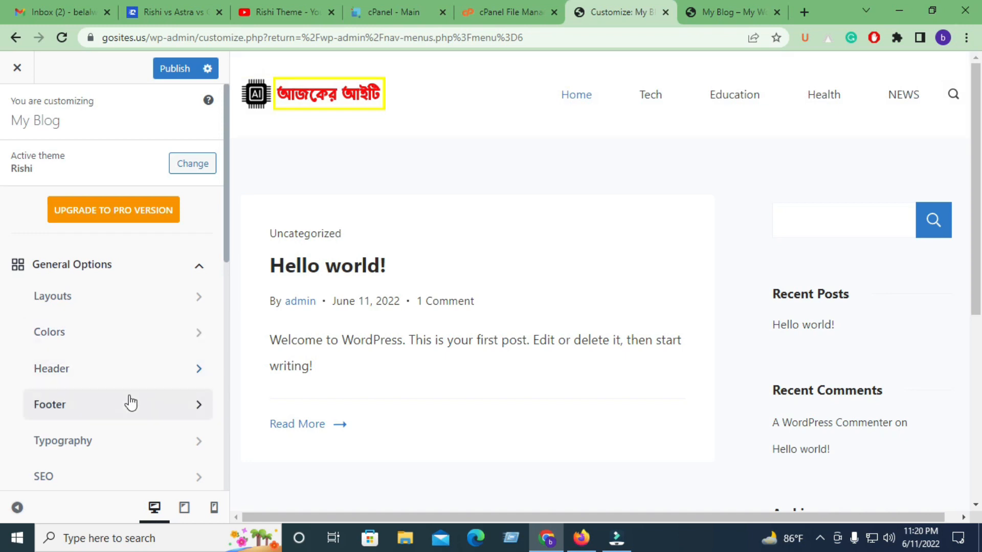
{"action": "scroll", "coordinate": [130, 401], "scroll_direction": "down", "scroll_amount": 2}
{"action": "scroll", "coordinate": [555, 329], "scroll_direction": "down", "scroll_amount": 4}
{"action": "scroll", "coordinate": [128, 387], "scroll_direction": "down", "scroll_amount": 5}
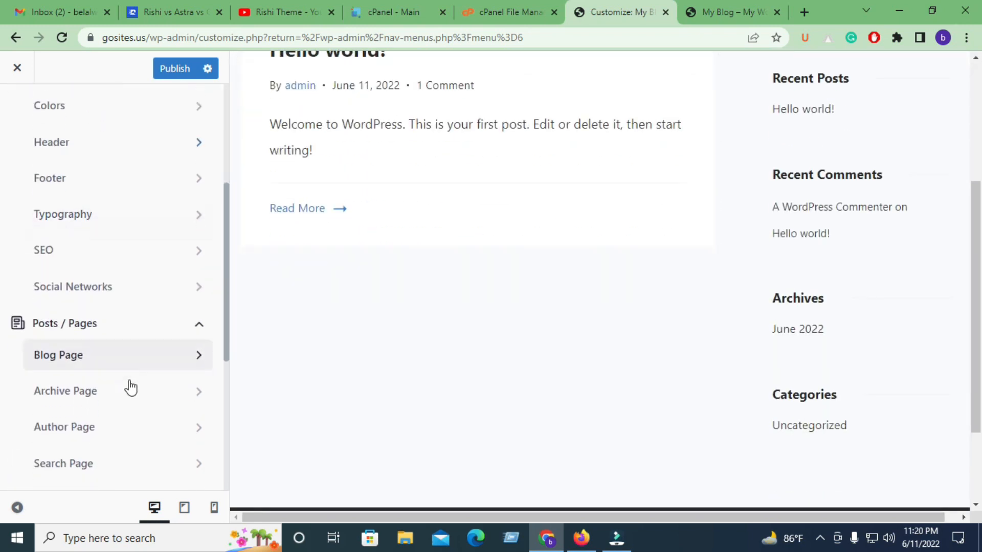
{"action": "scroll", "coordinate": [106, 344], "scroll_direction": "down", "scroll_amount": 3}
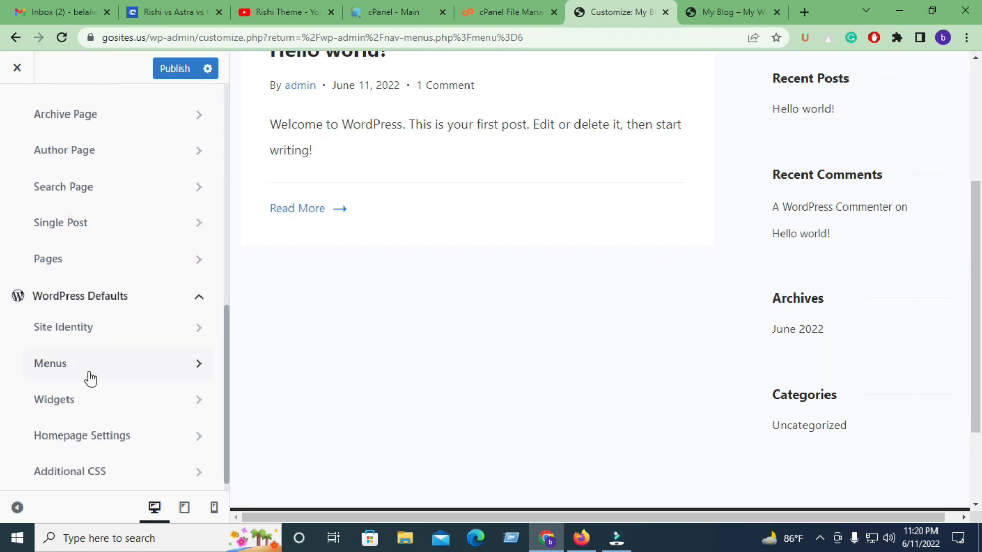
{"action": "left_click", "coordinate": [142, 411]}
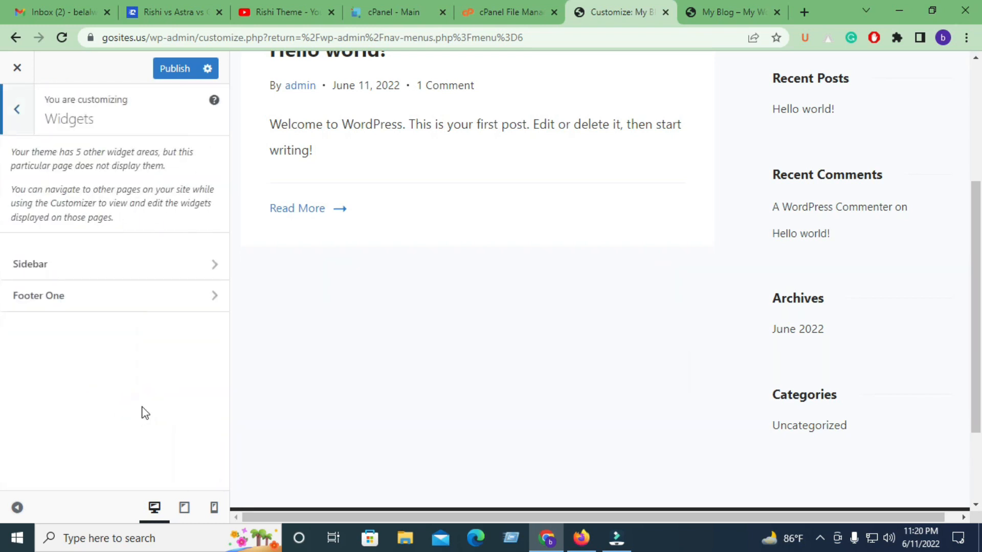
{"action": "left_click", "coordinate": [207, 269]}
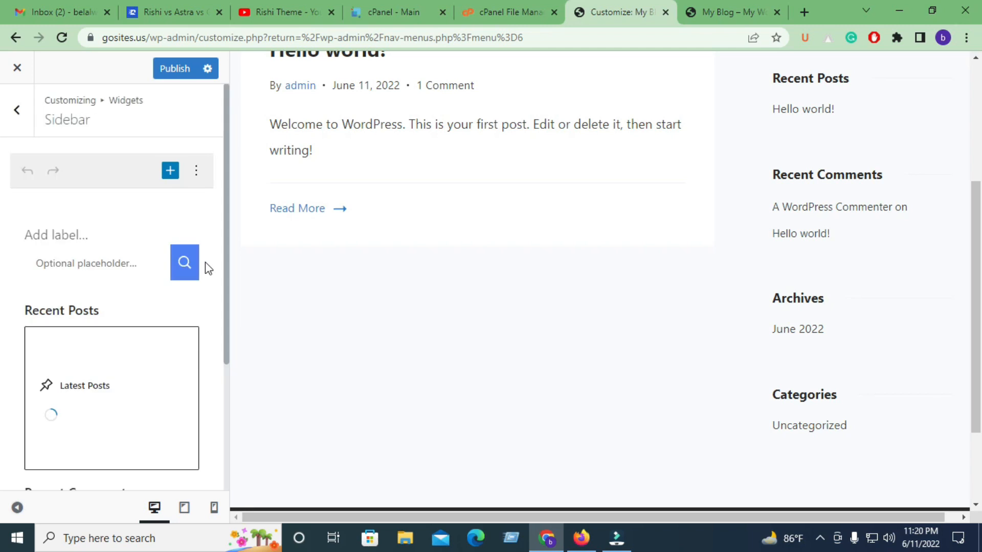
Step: Remove the Recent Comments heading block from the Sidebar
{"action": "scroll", "coordinate": [837, 178], "scroll_direction": "up", "scroll_amount": 4}
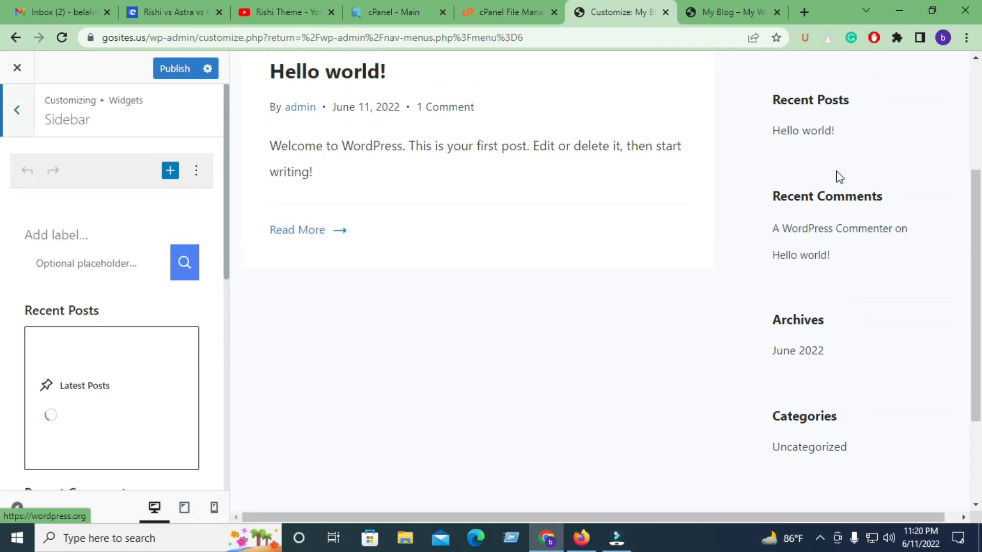
{"action": "scroll", "coordinate": [838, 311], "scroll_direction": "down", "scroll_amount": 1}
{"action": "scroll", "coordinate": [837, 312], "scroll_direction": "down", "scroll_amount": 2}
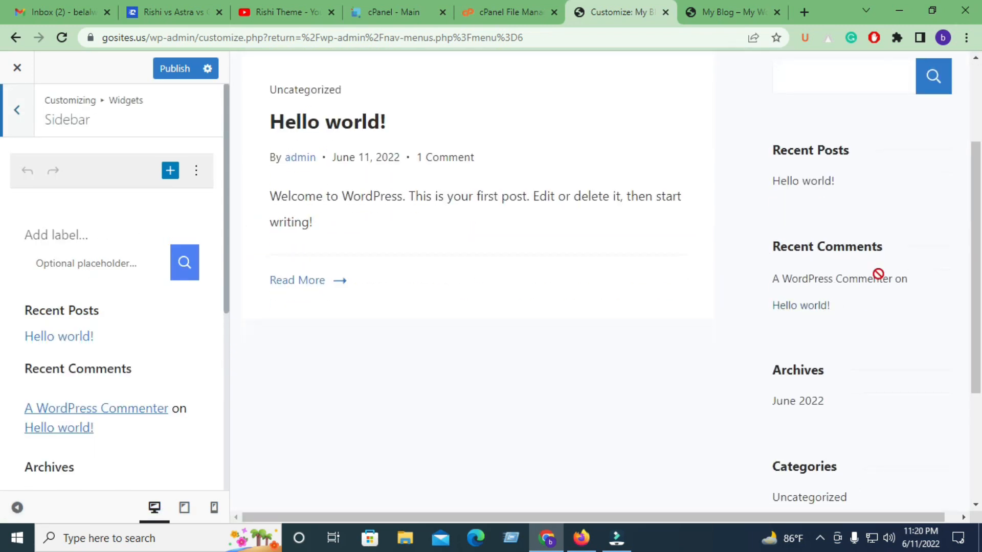
{"action": "scroll", "coordinate": [878, 275], "scroll_direction": "down", "scroll_amount": 3}
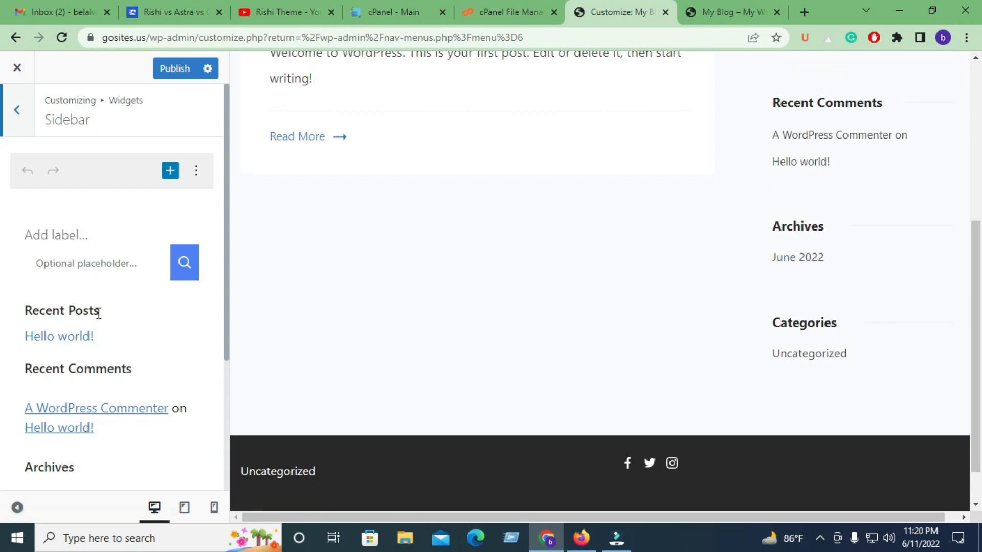
{"action": "left_click", "coordinate": [129, 367]}
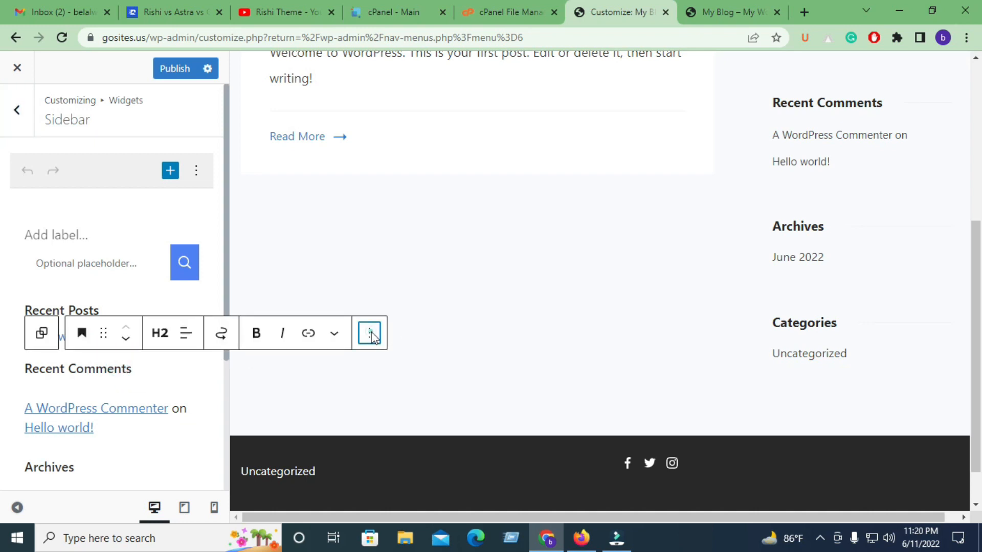
{"action": "left_click", "coordinate": [369, 333]}
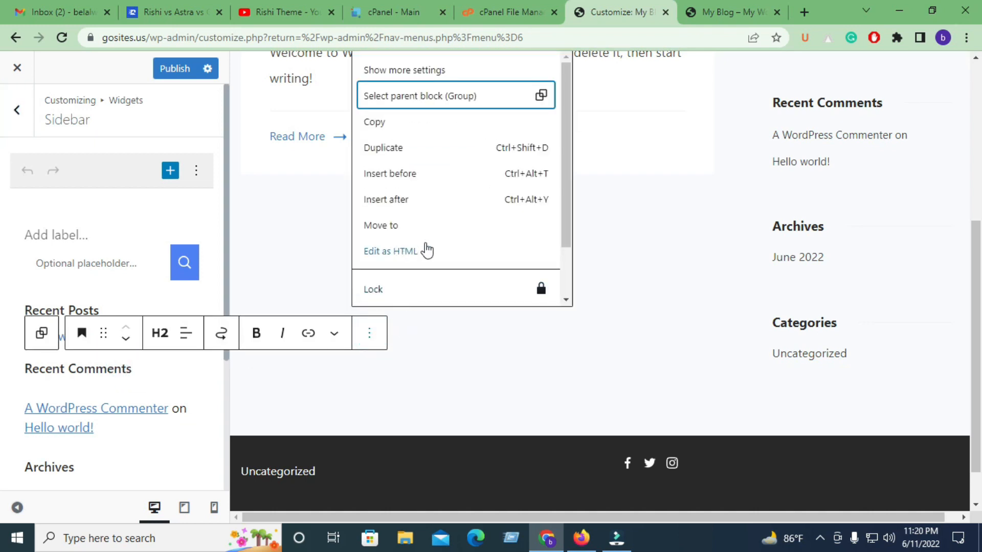
{"action": "scroll", "coordinate": [414, 238], "scroll_direction": "down", "scroll_amount": 2}
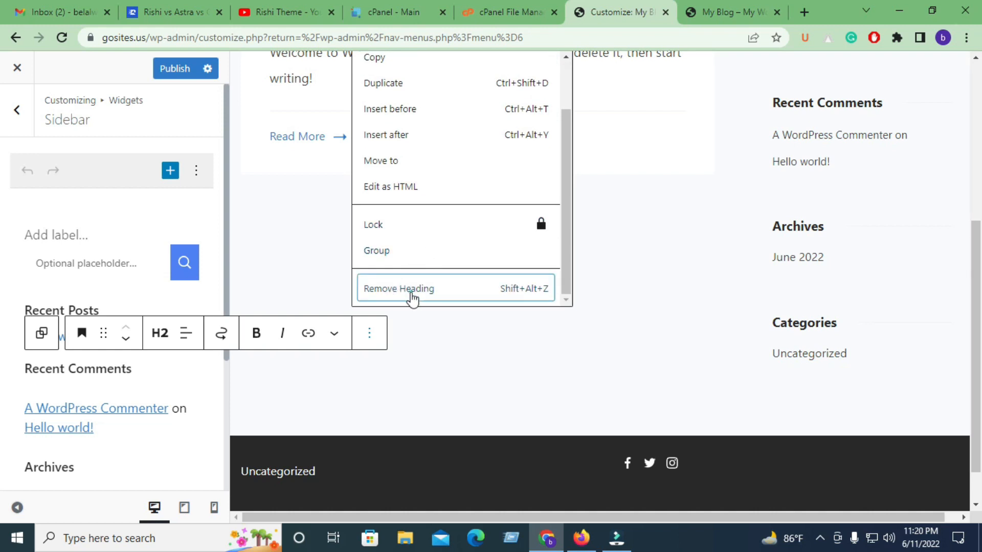
{"action": "left_click", "coordinate": [412, 297]}
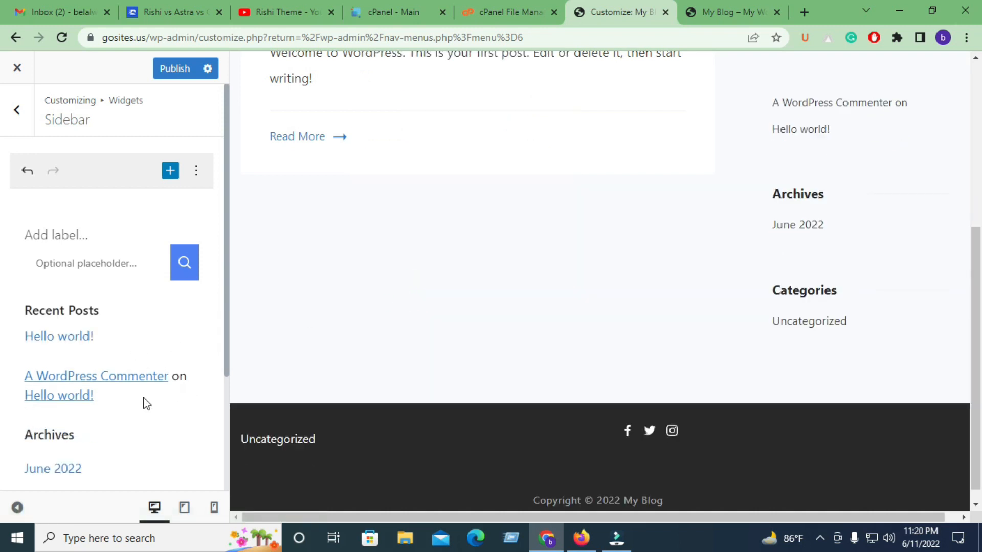
Step: Remove the Archives heading block and publish the Sidebar changes
{"action": "scroll", "coordinate": [146, 404], "scroll_direction": "down", "scroll_amount": 1}
{"action": "left_click", "coordinate": [87, 368]}
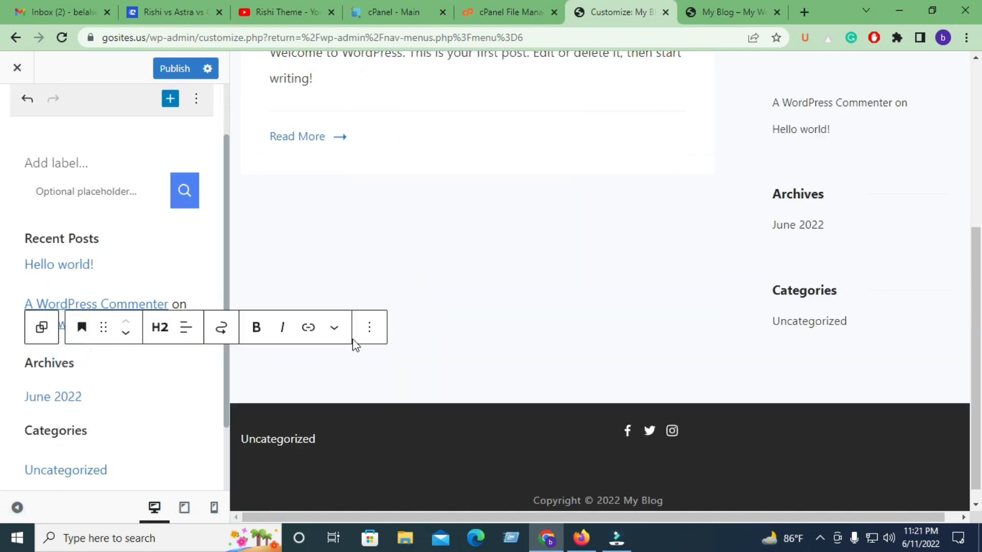
{"action": "left_click", "coordinate": [369, 327]}
{"action": "scroll", "coordinate": [490, 250], "scroll_direction": "down", "scroll_amount": 2}
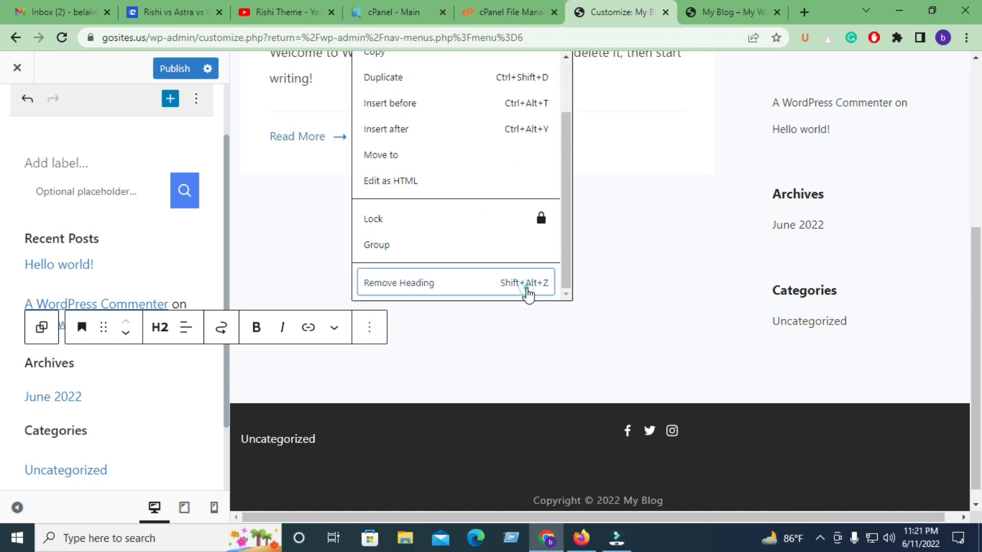
{"action": "left_click", "coordinate": [527, 289]}
{"action": "scroll", "coordinate": [148, 368], "scroll_direction": "down", "scroll_amount": 1}
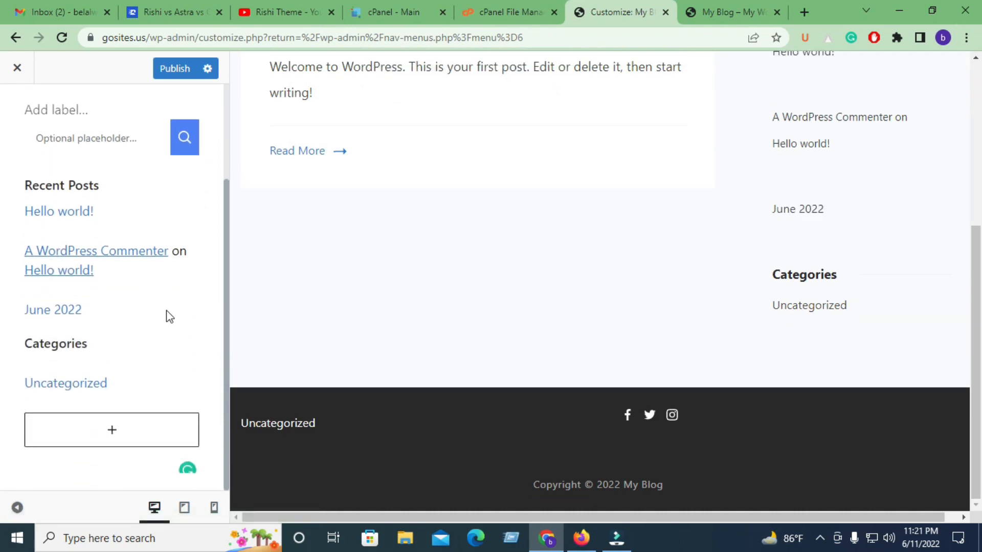
{"action": "scroll", "coordinate": [828, 293], "scroll_direction": "up", "scroll_amount": 3}
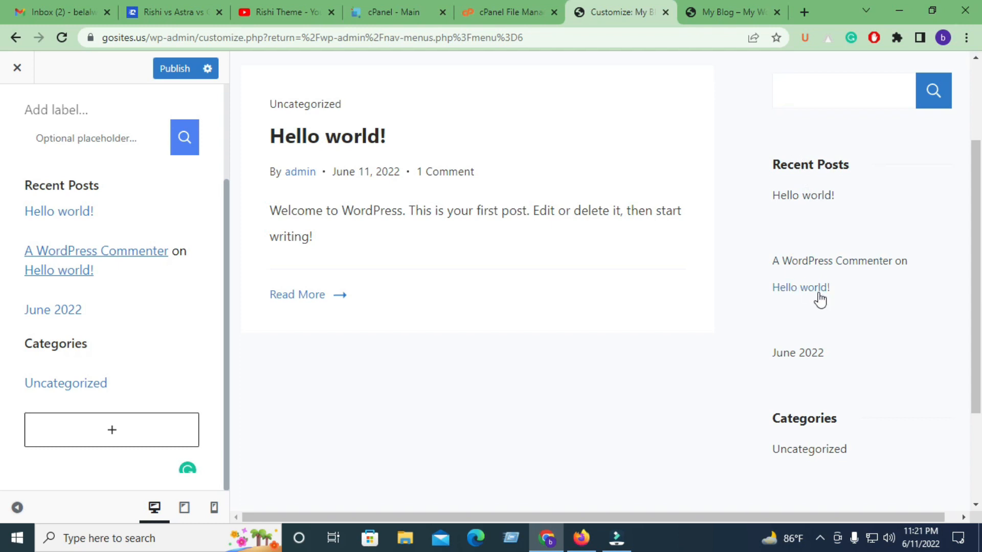
{"action": "left_click", "coordinate": [176, 70]}
Step: Reload the live site to check that the sidebar headings are gone
{"action": "left_click", "coordinate": [726, 11]}
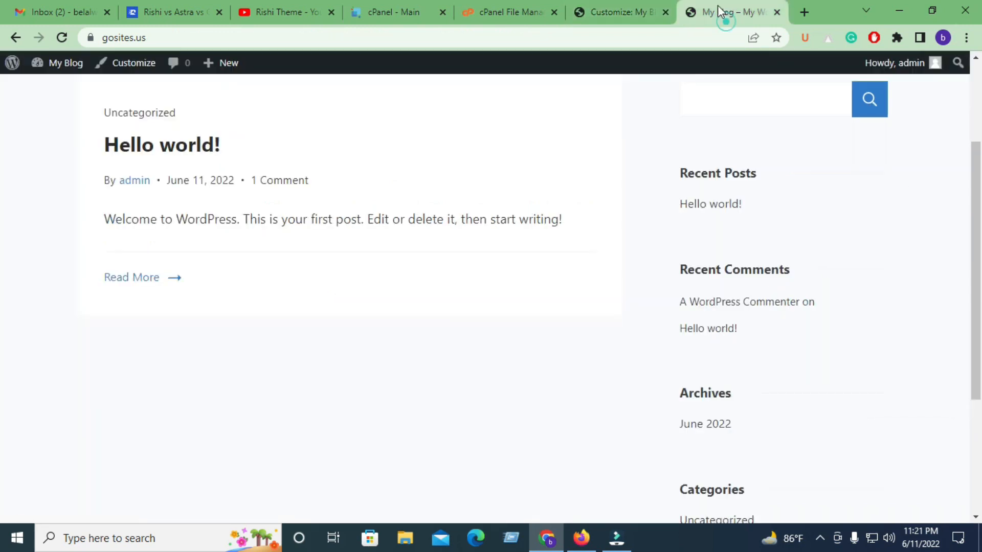
{"action": "left_click", "coordinate": [62, 37]}
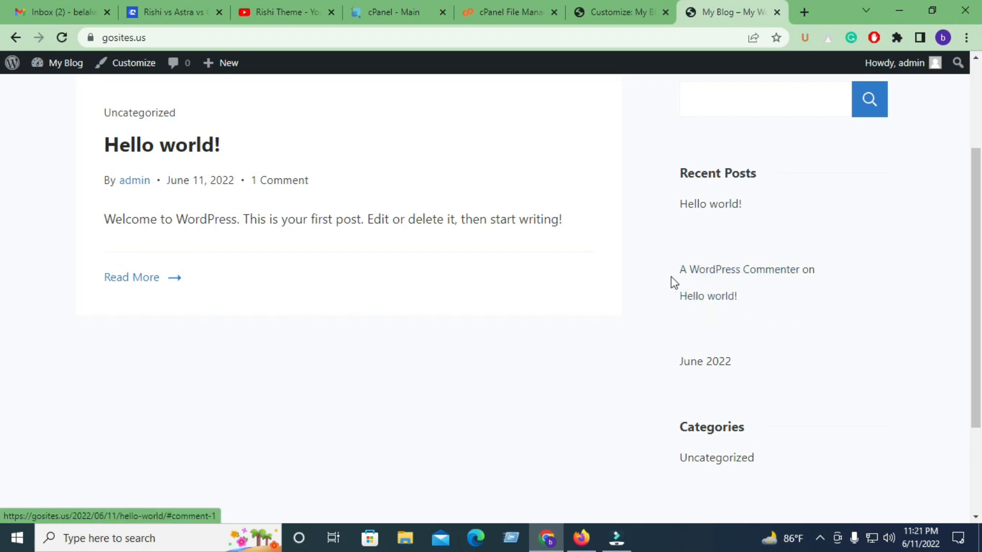
{"action": "left_click", "coordinate": [616, 12]}
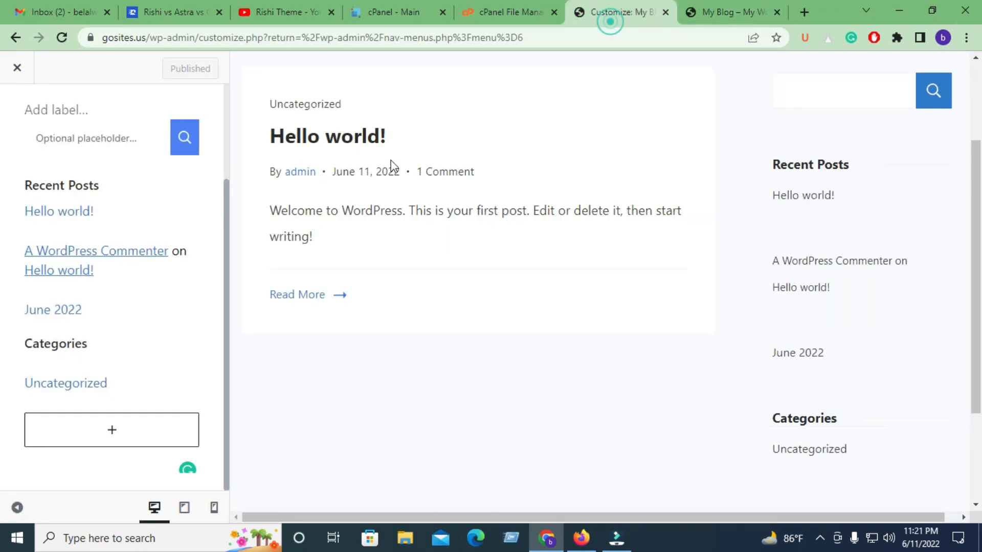
Step: Remove the latest comments block from the Sidebar and publish
{"action": "left_click", "coordinate": [187, 254]}
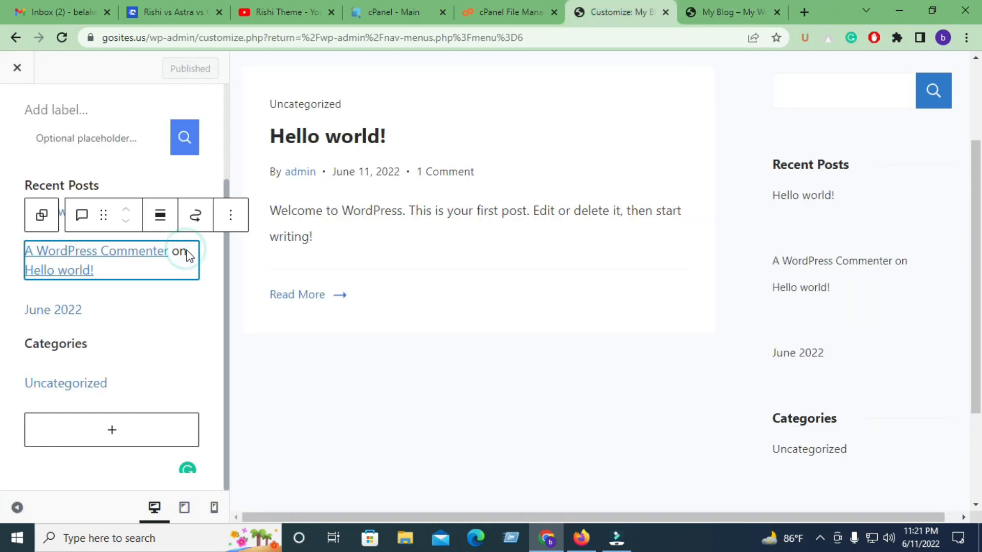
{"action": "left_click", "coordinate": [231, 215]}
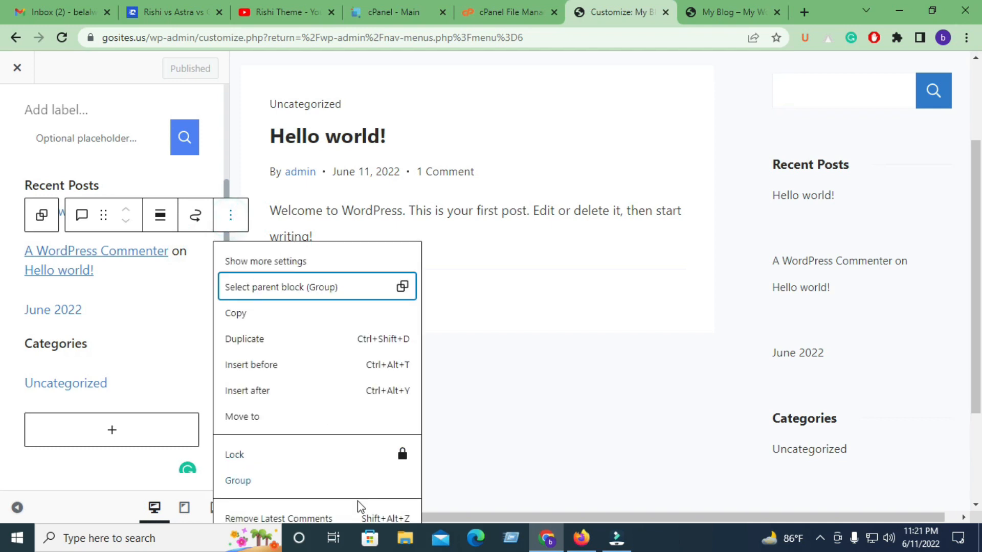
{"action": "left_click", "coordinate": [357, 517]}
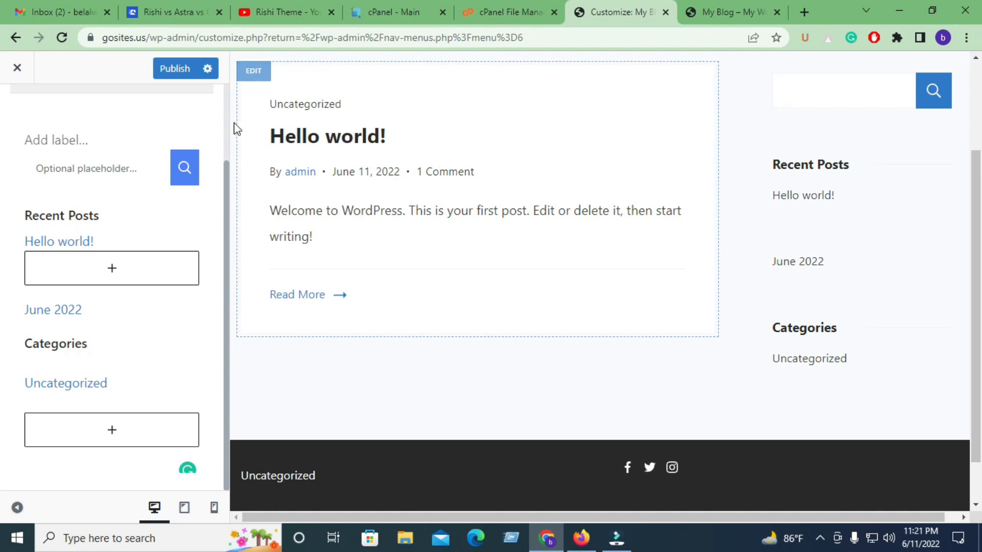
{"action": "left_click", "coordinate": [183, 68]}
Step: Reload the live site to confirm the cleaner sidebar, then return to the customizer
{"action": "left_click", "coordinate": [703, 6]}
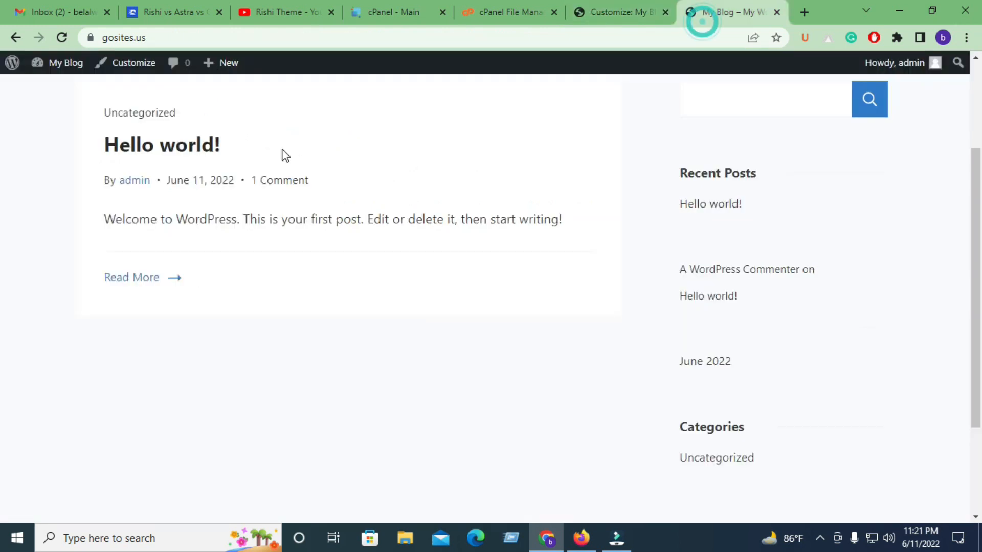
{"action": "key", "text": "F5"}
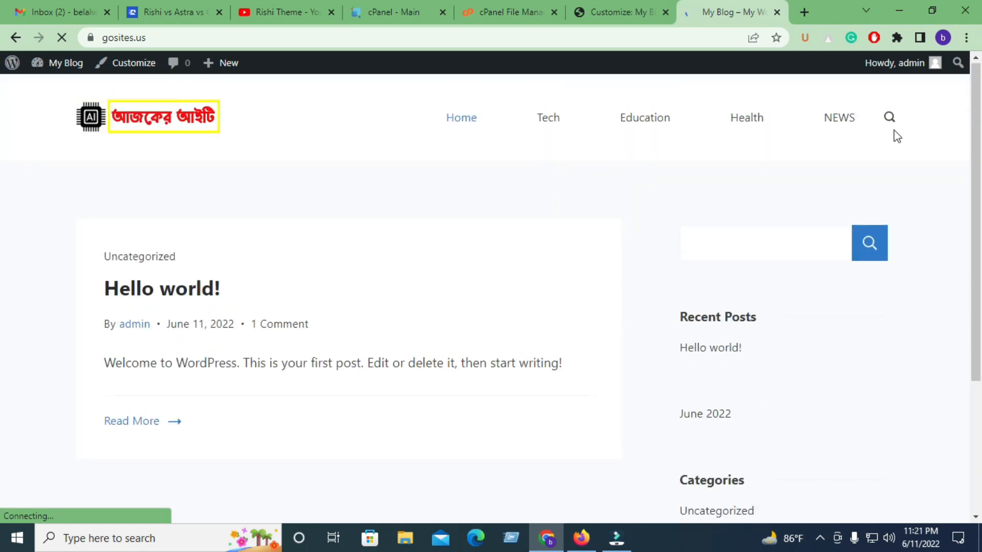
{"action": "scroll", "coordinate": [707, 235], "scroll_direction": "down", "scroll_amount": 3}
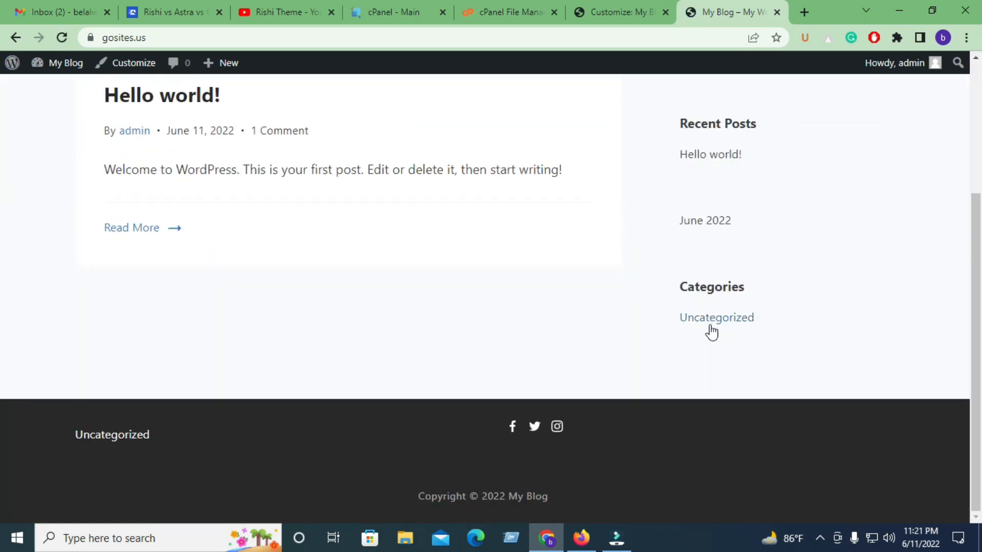
{"action": "scroll", "coordinate": [538, 340], "scroll_direction": "up", "scroll_amount": 3}
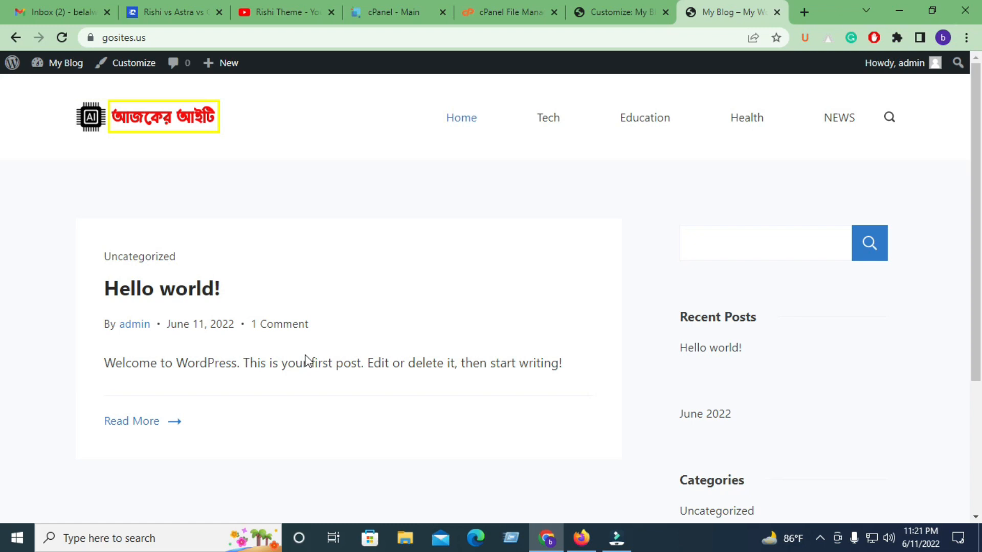
{"action": "left_click", "coordinate": [614, 11]}
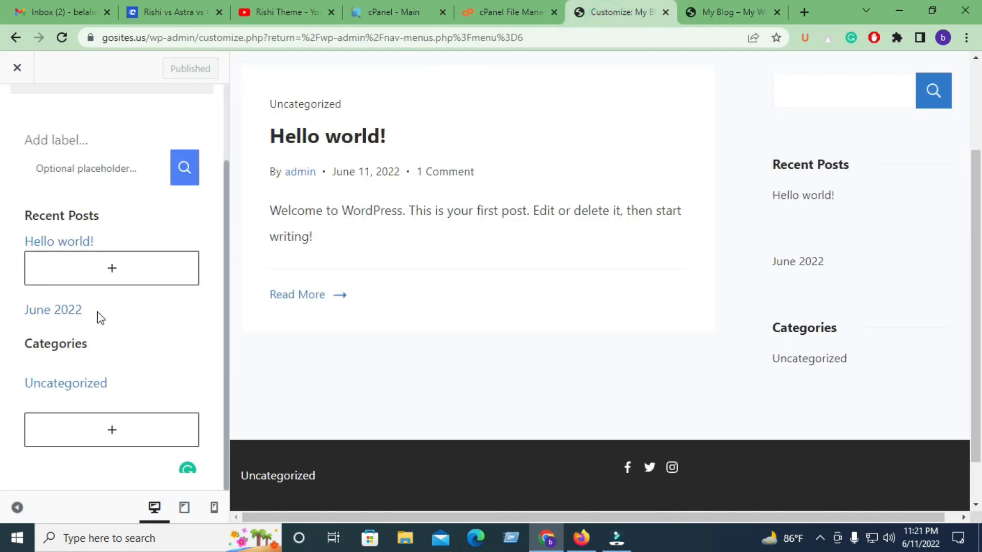
{"action": "scroll", "coordinate": [69, 197], "scroll_direction": "up", "scroll_amount": 3}
Step: Navigate from the widget areas to the customizer's Colors settings
{"action": "left_click", "coordinate": [17, 115]}
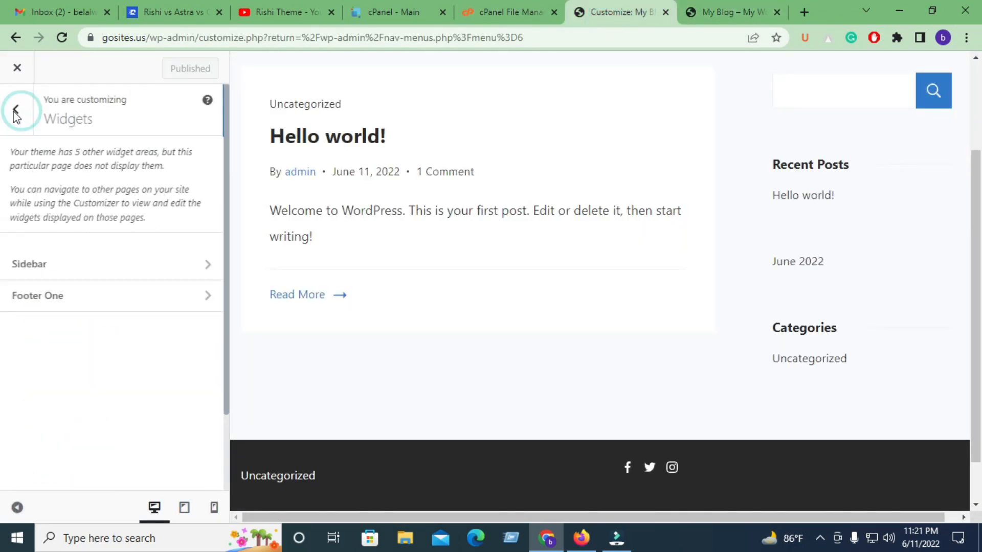
{"action": "left_click", "coordinate": [19, 113]}
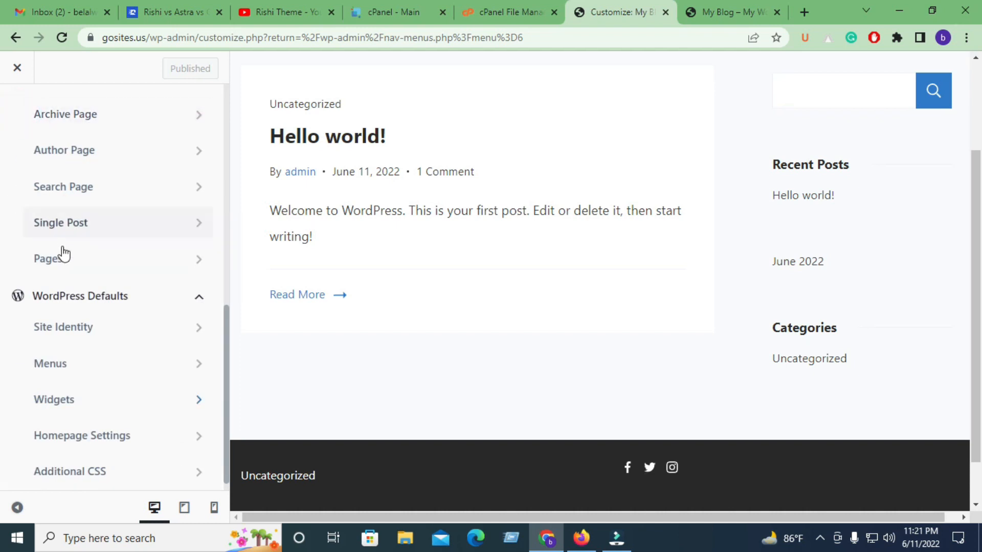
{"action": "scroll", "coordinate": [160, 250], "scroll_direction": "up", "scroll_amount": 8}
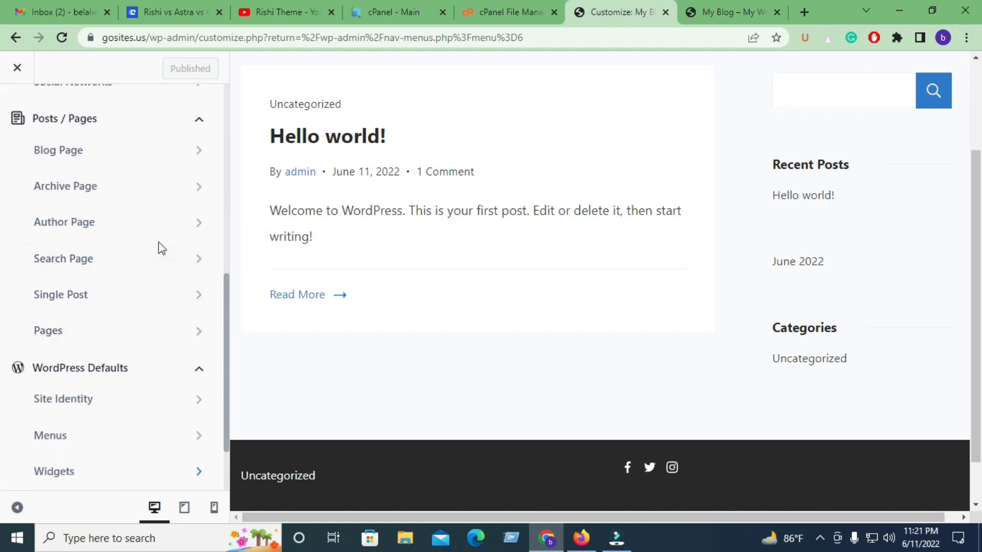
{"action": "left_click", "coordinate": [138, 276]}
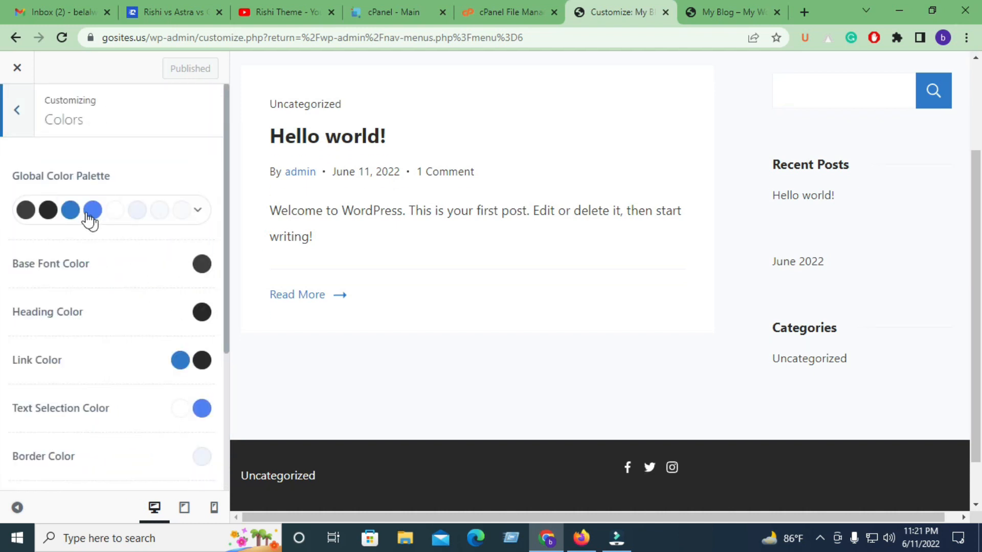
{"action": "left_click", "coordinate": [694, 11]}
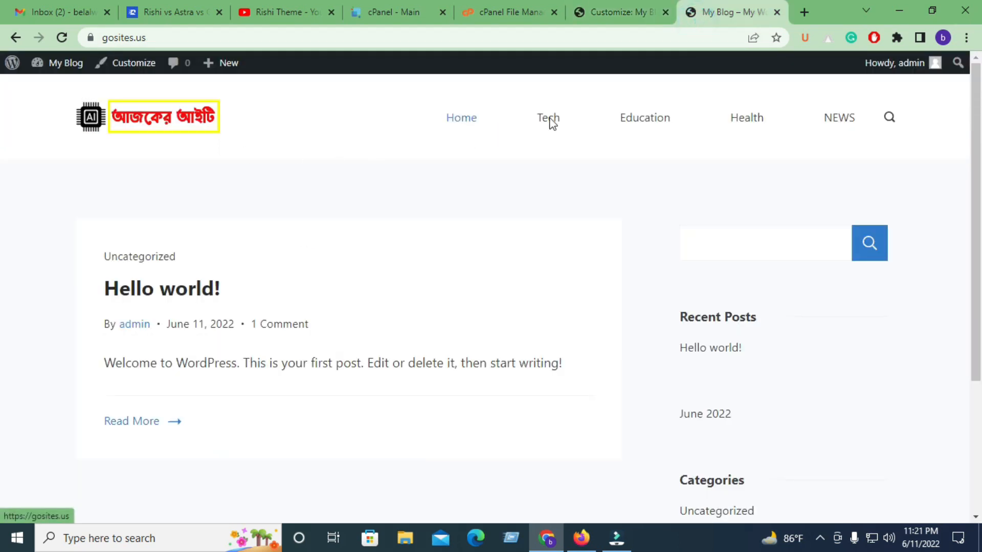
{"action": "left_click", "coordinate": [582, 12]}
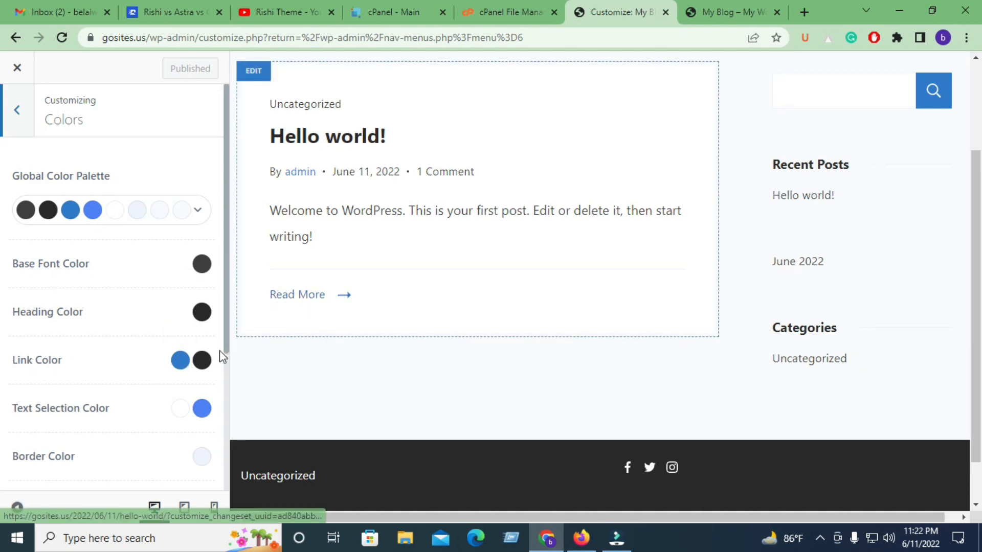
Step: Change the Link Color to red (#c9303b) and publish
{"action": "left_click", "coordinate": [180, 362]}
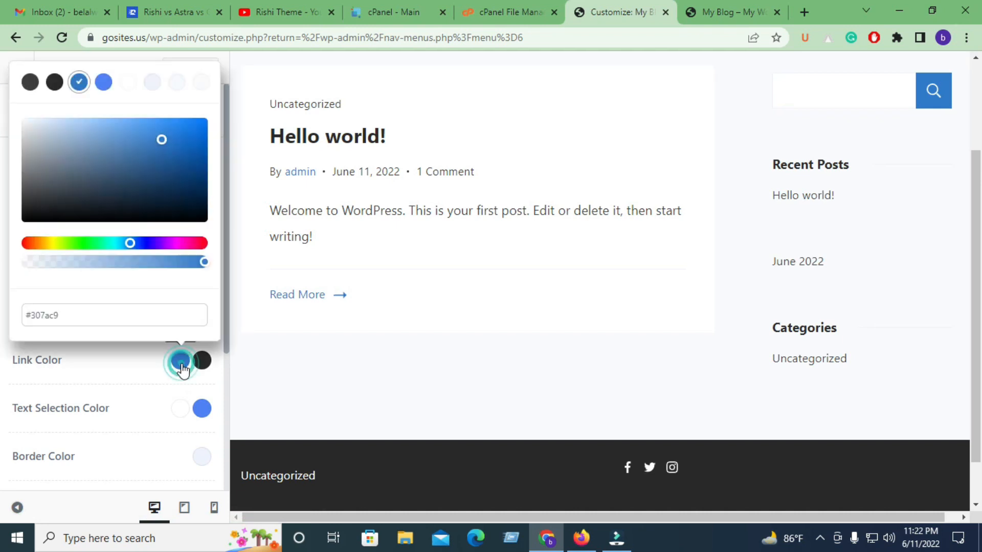
{"action": "left_click", "coordinate": [184, 244]}
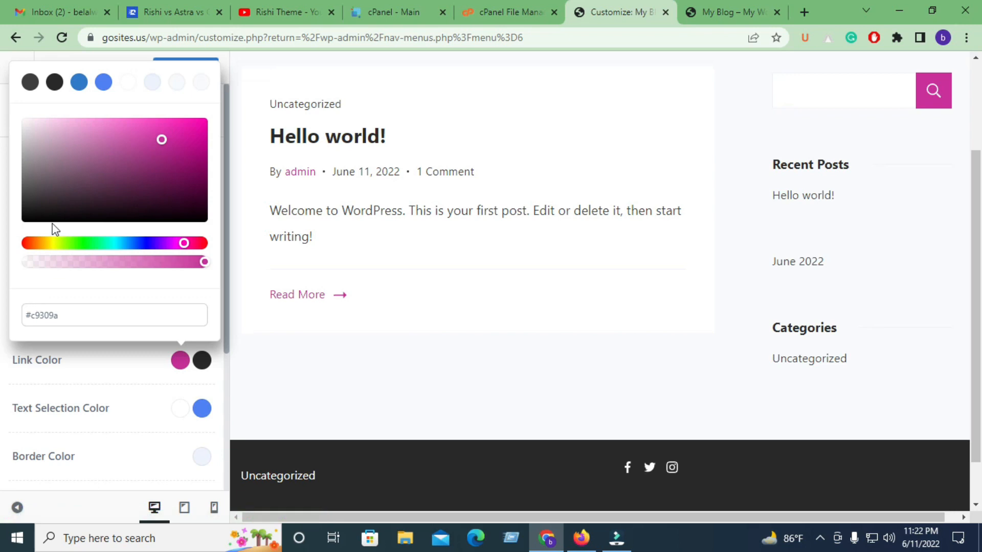
{"action": "left_click_drag", "start_coordinate": [186, 249], "coordinate": [203, 245]}
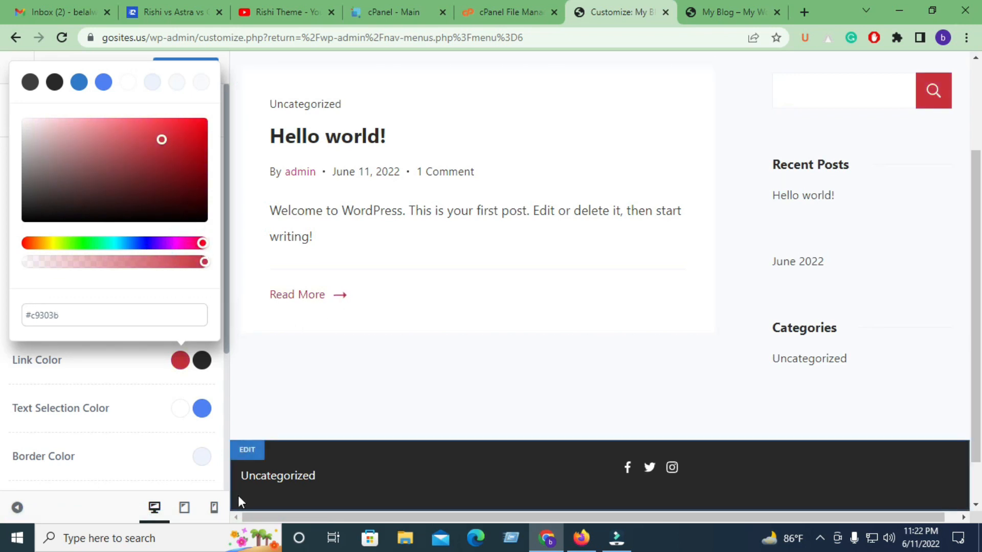
{"action": "left_click", "coordinate": [118, 383]}
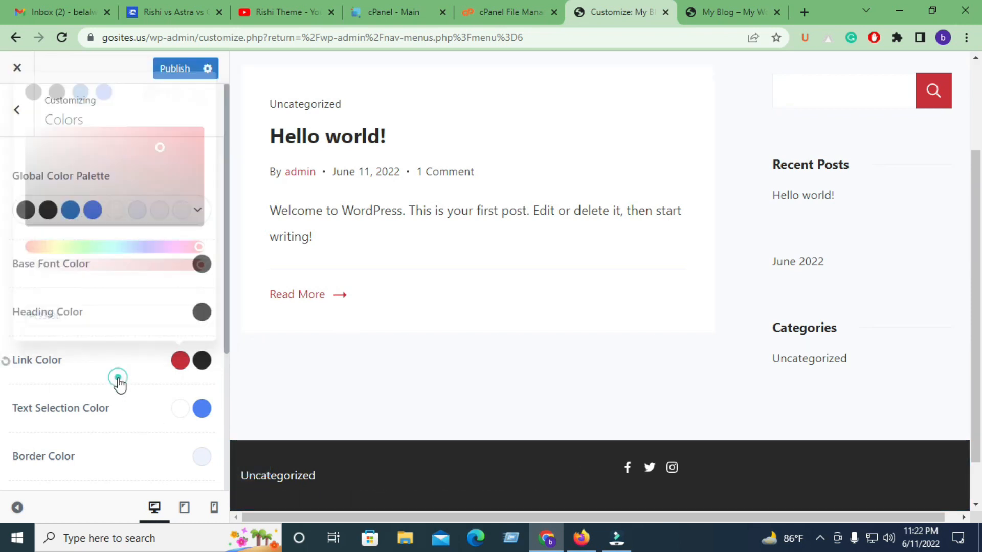
{"action": "left_click", "coordinate": [174, 69]}
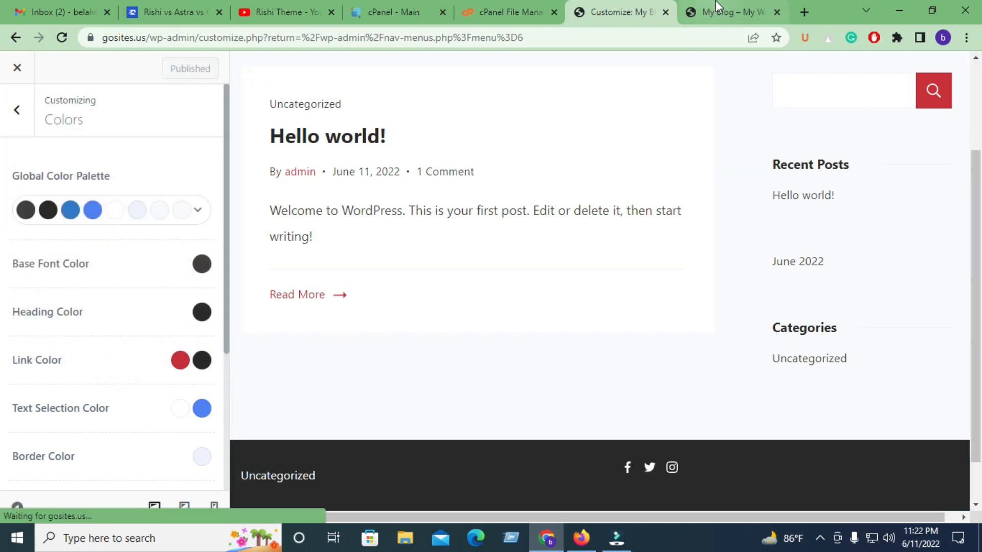
Step: Reload the live site to confirm the red links, then return to Colors
{"action": "left_click", "coordinate": [716, 12]}
{"action": "left_click", "coordinate": [61, 38]}
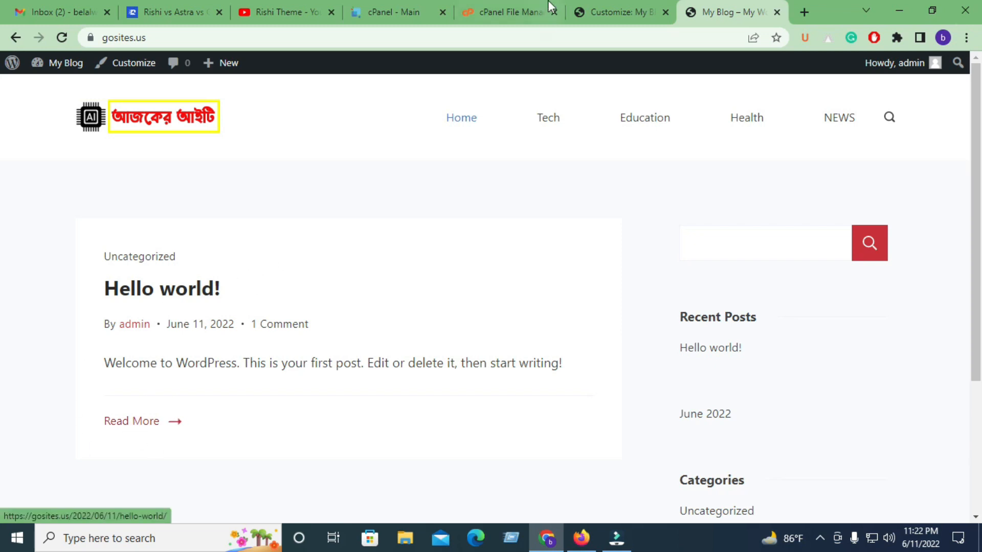
{"action": "left_click", "coordinate": [581, 12]}
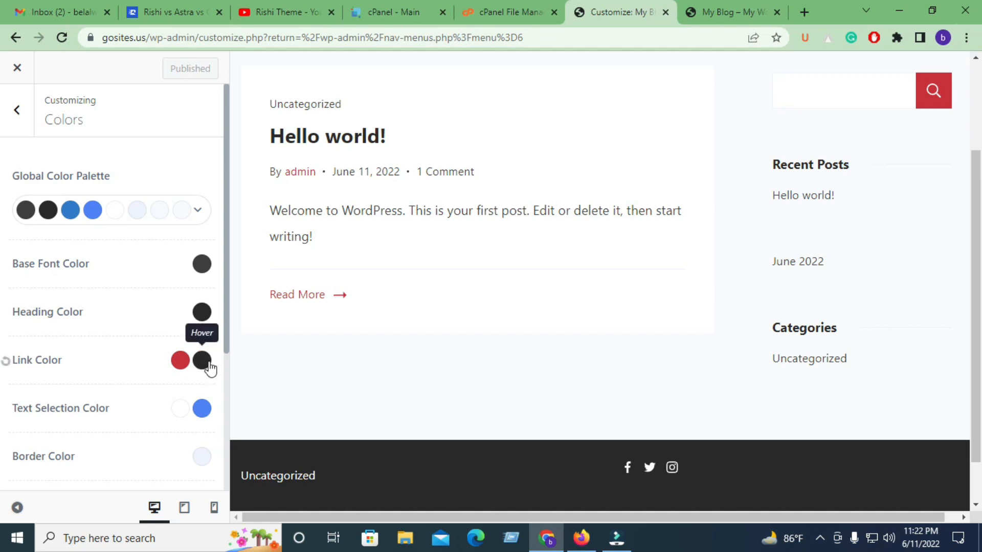
{"action": "left_click", "coordinate": [731, 11]}
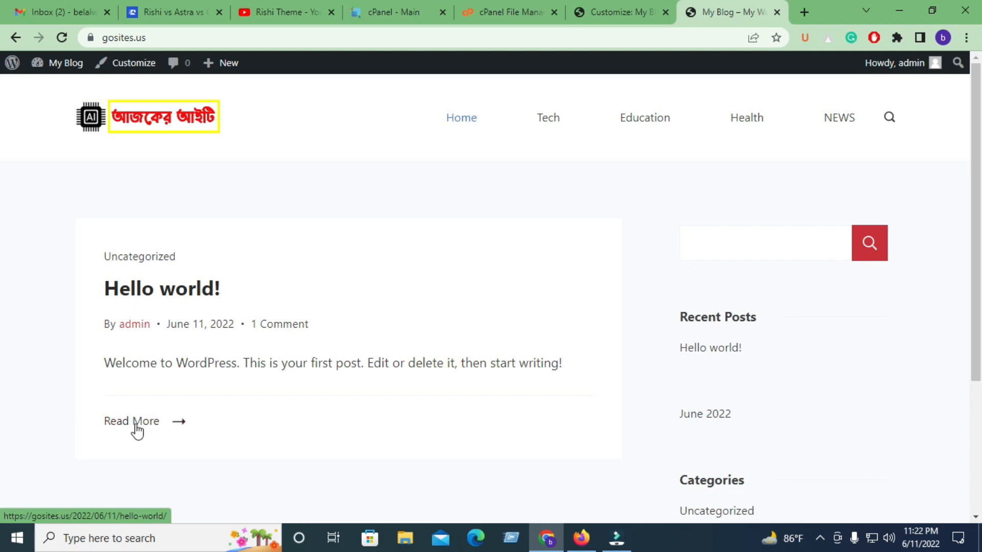
{"action": "left_click", "coordinate": [613, 12]}
{"action": "scroll", "coordinate": [128, 353], "scroll_direction": "down", "scroll_amount": 3}
{"action": "scroll", "coordinate": [103, 368], "scroll_direction": "down", "scroll_amount": 1}
{"action": "scroll", "coordinate": [120, 373], "scroll_direction": "up", "scroll_amount": 4}
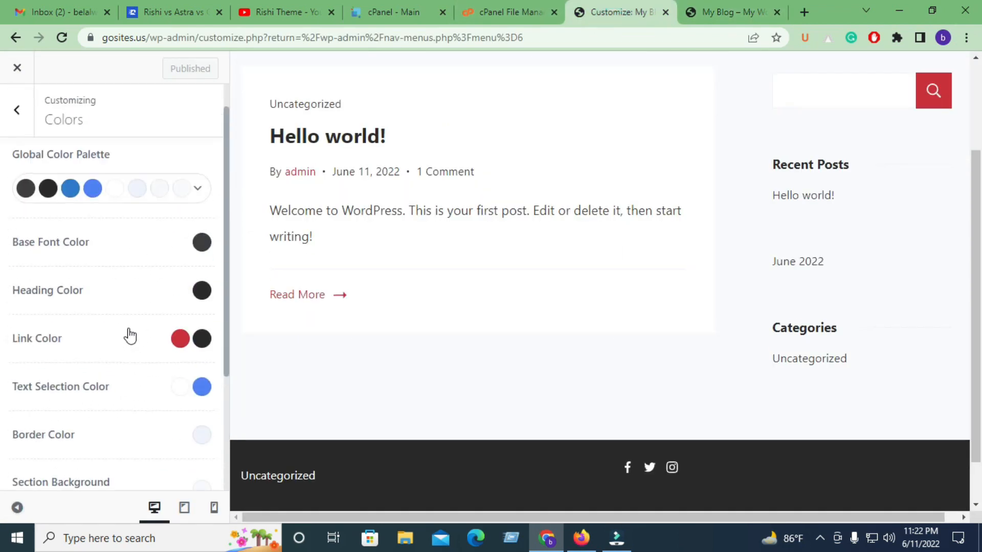
Step: Look at the Social Networks settings and the empty Facebook field without adding accounts
{"action": "left_click", "coordinate": [17, 110]}
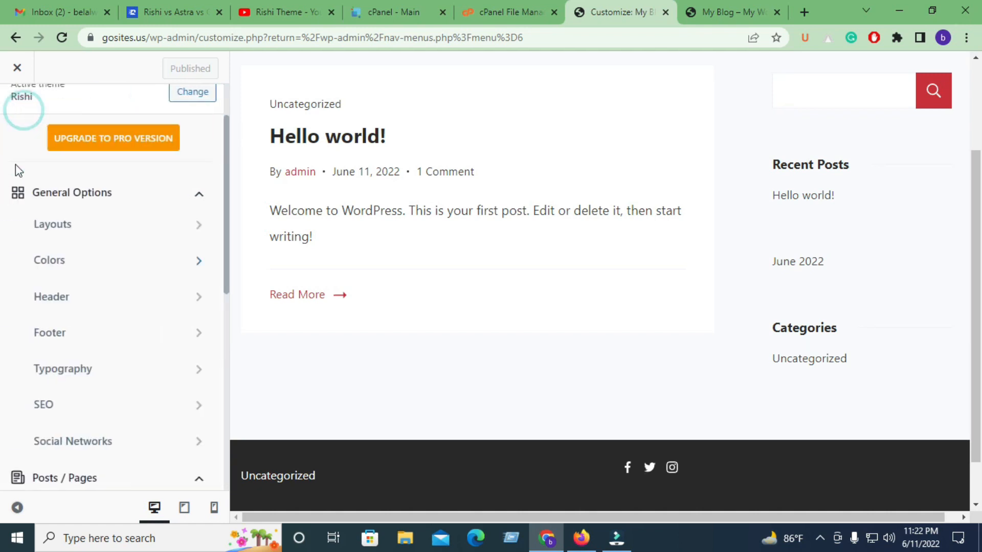
{"action": "scroll", "coordinate": [125, 374], "scroll_direction": "down", "scroll_amount": 1}
{"action": "left_click", "coordinate": [132, 376]}
{"action": "left_click", "coordinate": [165, 241]}
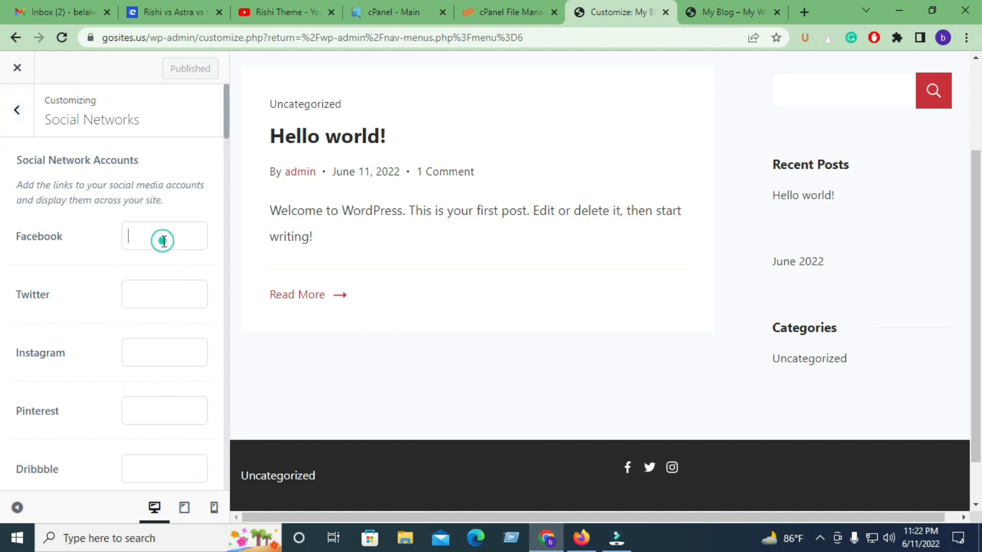
{"action": "left_click", "coordinate": [735, 9]}
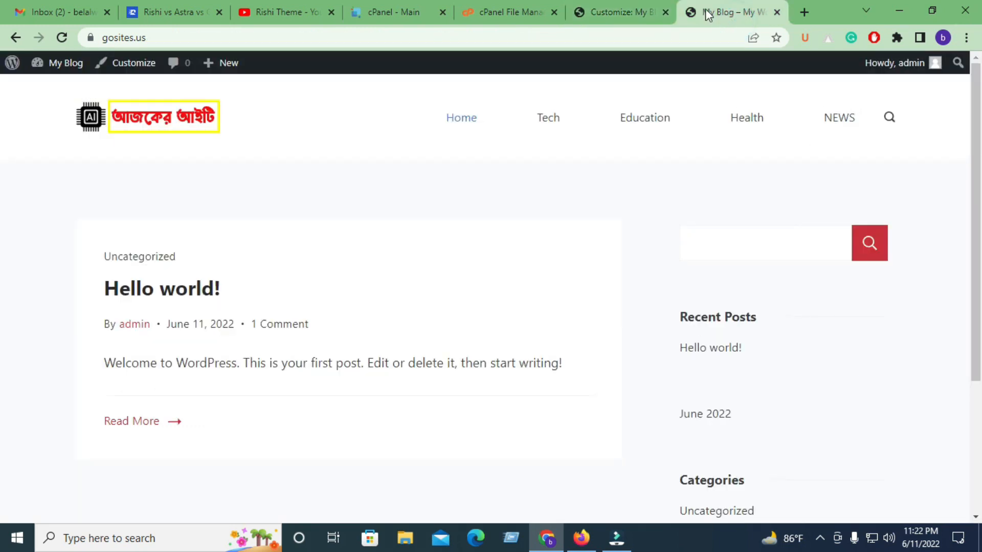
{"action": "left_click", "coordinate": [616, 12]}
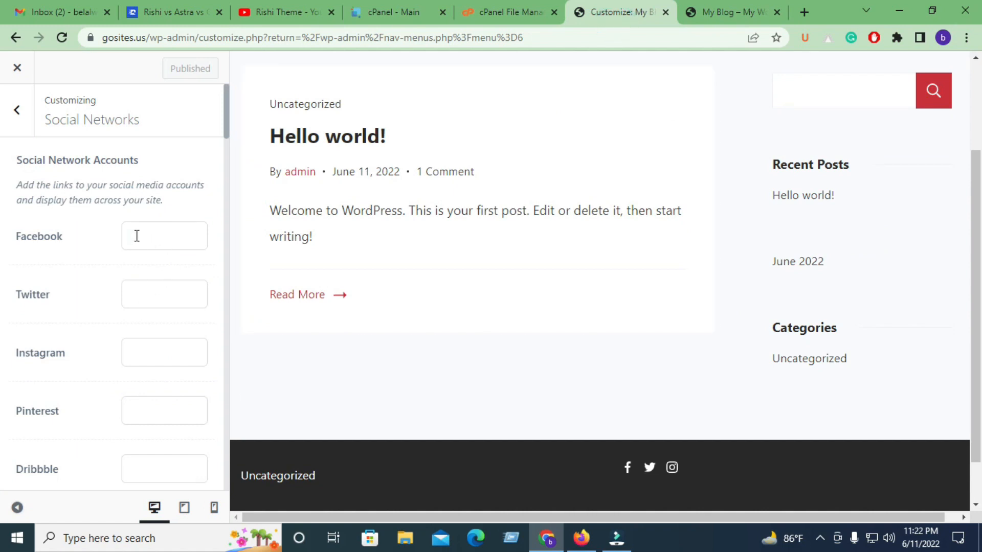
{"action": "left_click_drag", "start_coordinate": [15, 170], "coordinate": [151, 167]}
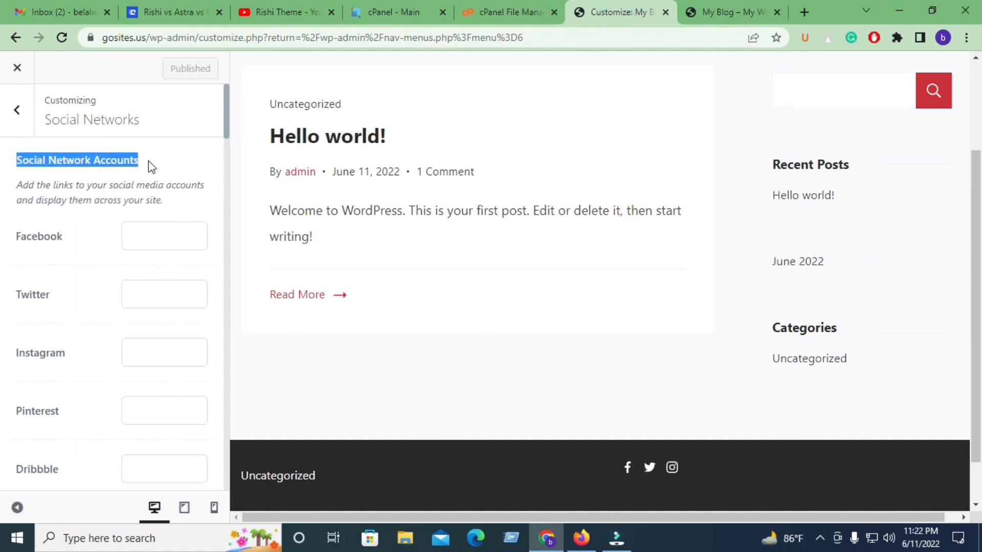
{"action": "left_click", "coordinate": [153, 234]}
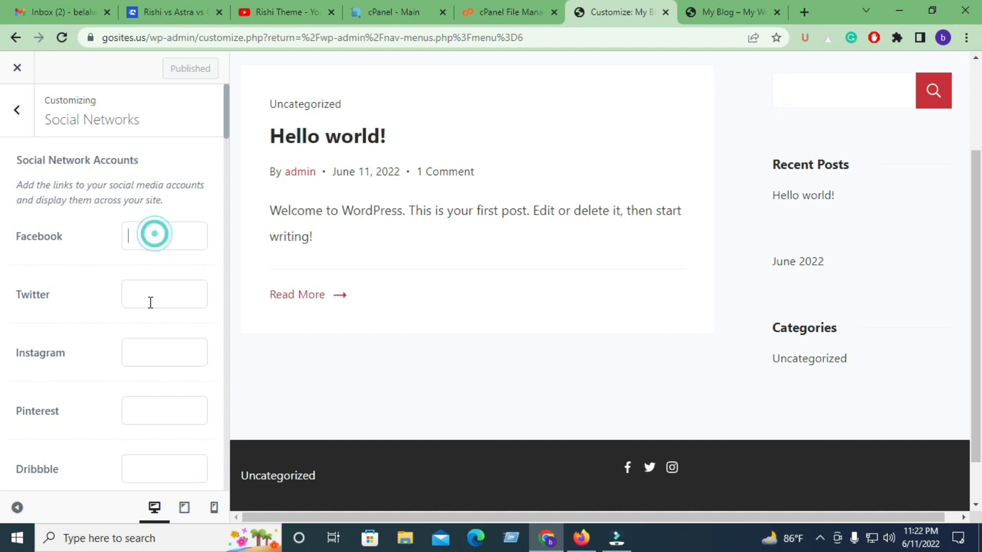
{"action": "left_click", "coordinate": [160, 429]}
{"action": "scroll", "coordinate": [159, 383], "scroll_direction": "down", "scroll_amount": 4}
{"action": "scroll", "coordinate": [153, 368], "scroll_direction": "up", "scroll_amount": 4}
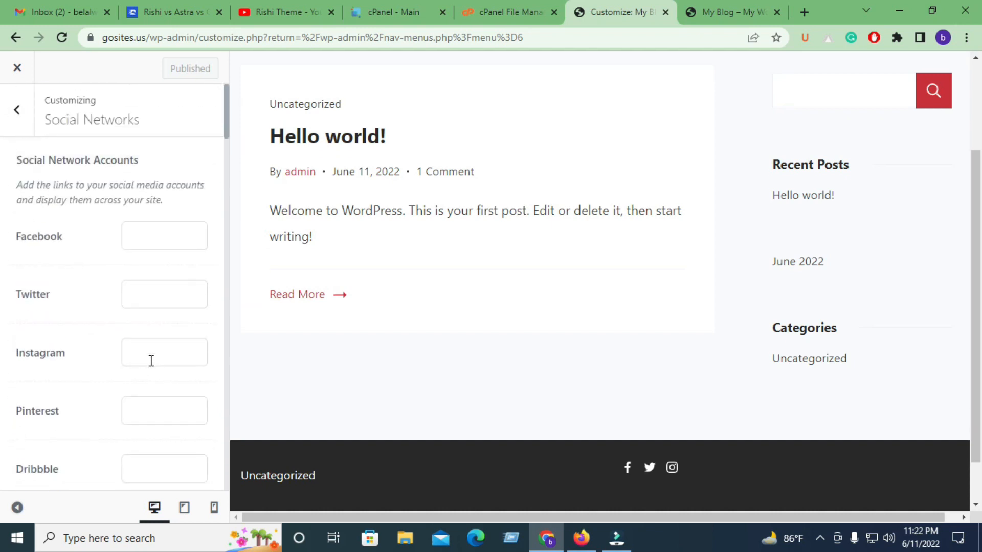
Step: Return to the main customizer list and open the Header builder
{"action": "left_click", "coordinate": [18, 109]}
{"action": "scroll", "coordinate": [134, 287], "scroll_direction": "up", "scroll_amount": 2}
{"action": "left_click", "coordinate": [101, 372]}
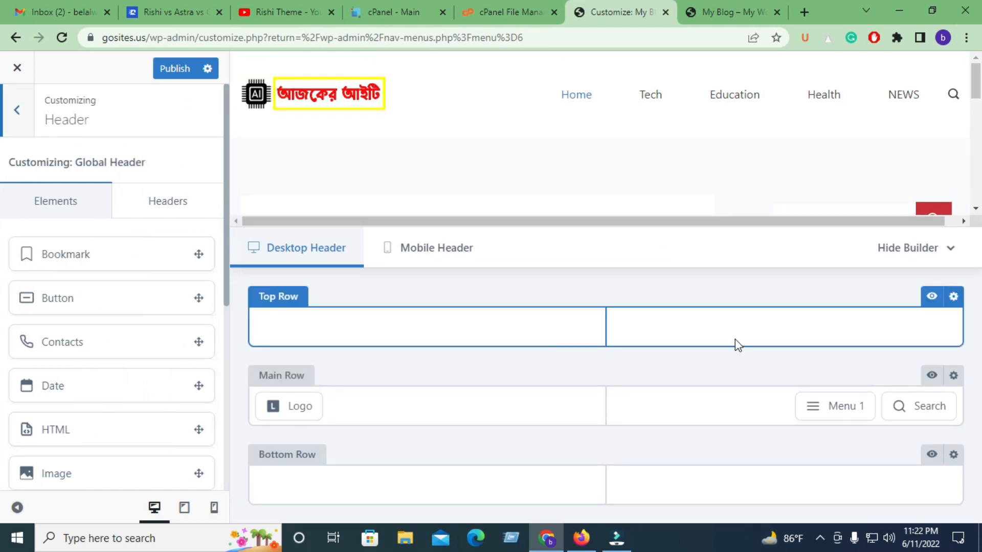
Step: Add a Socials element to the right half of the header's Top Row and publish
{"action": "scroll", "coordinate": [122, 363], "scroll_direction": "down", "scroll_amount": 6}
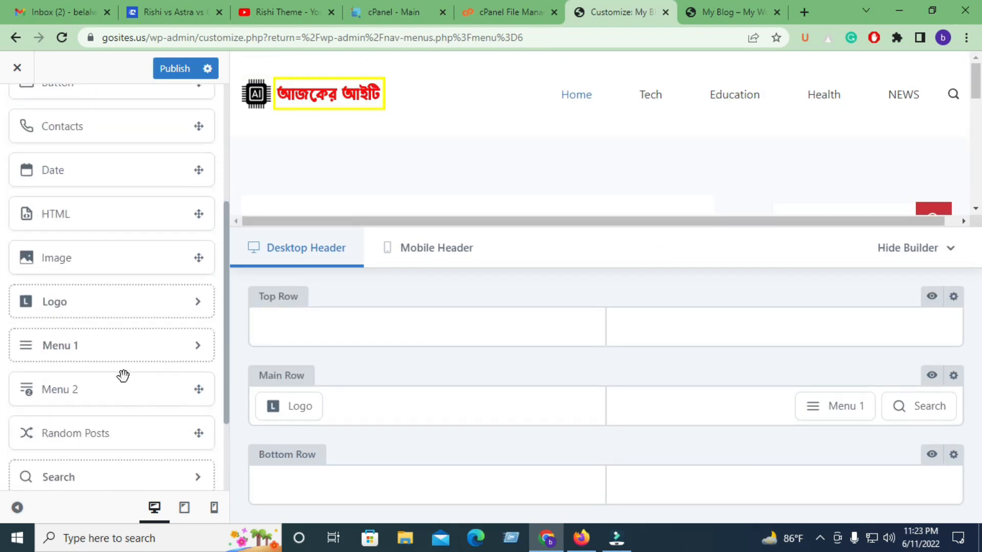
{"action": "left_click_drag", "start_coordinate": [37, 404], "coordinate": [704, 336]}
{"action": "left_click_drag", "start_coordinate": [713, 337], "coordinate": [827, 347]}
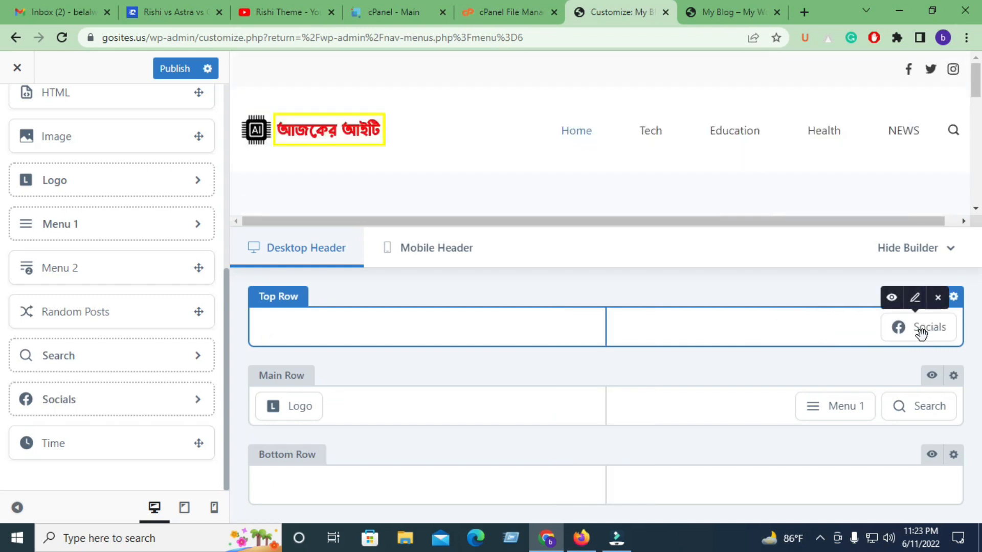
{"action": "left_click", "coordinate": [916, 298]}
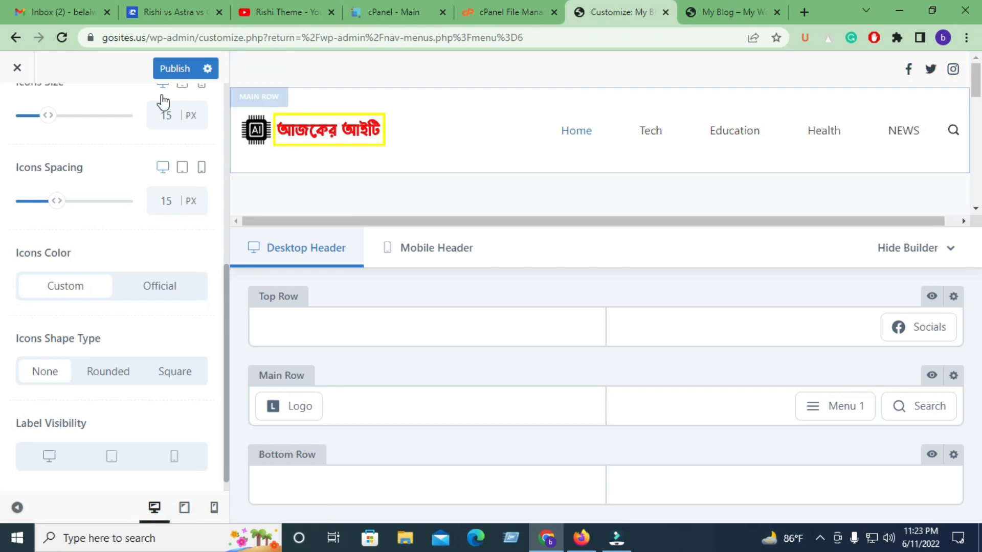
{"action": "left_click", "coordinate": [172, 69]}
Step: Reload the live site to see the Facebook, Twitter and Instagram icons
{"action": "left_click", "coordinate": [728, 6]}
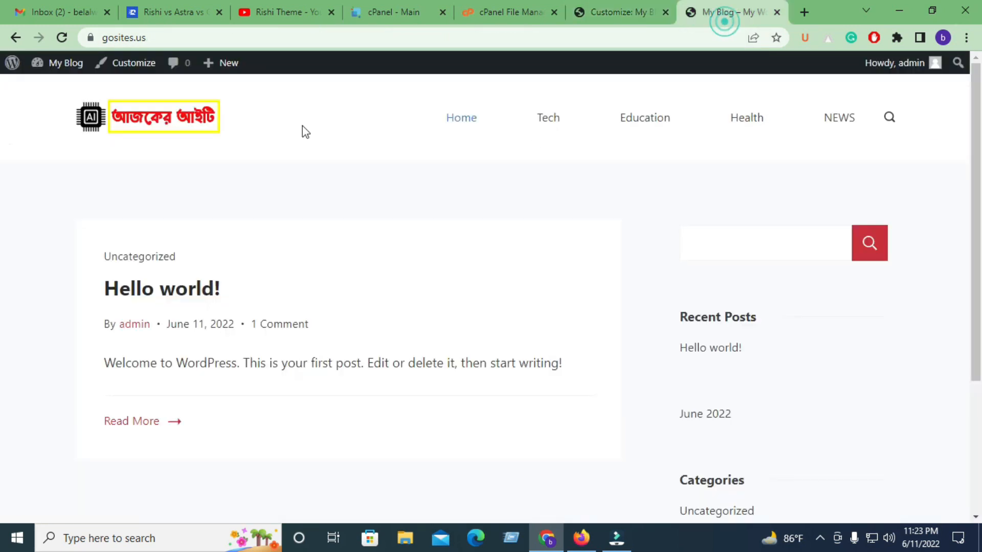
{"action": "left_click", "coordinate": [61, 38]}
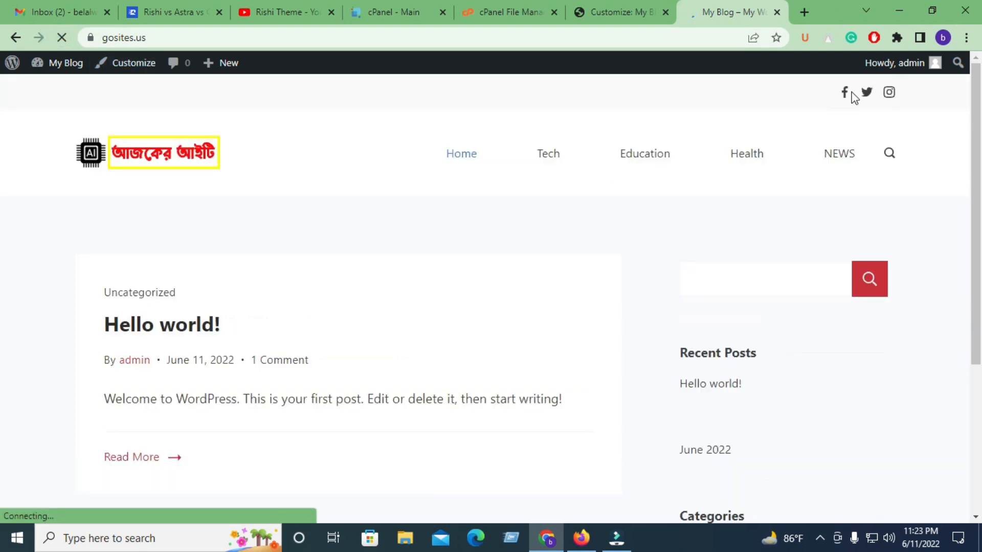
{"action": "left_click", "coordinate": [613, 14]}
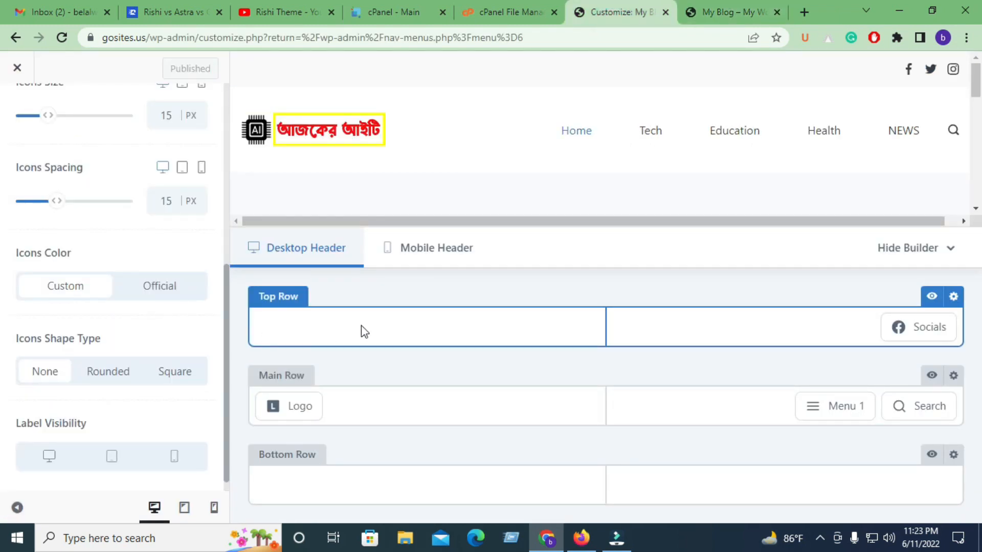
{"action": "scroll", "coordinate": [136, 307], "scroll_direction": "down", "scroll_amount": 1}
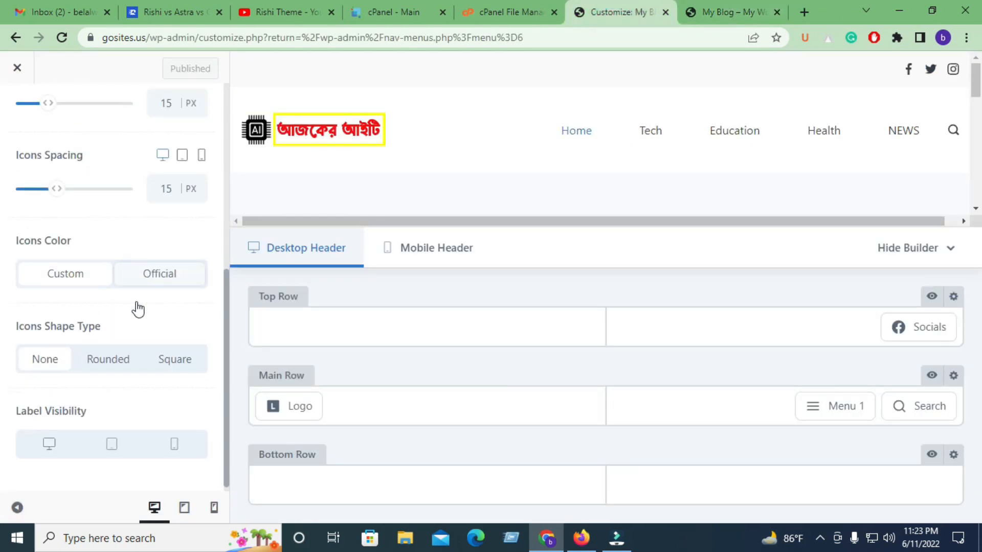
{"action": "scroll", "coordinate": [153, 388], "scroll_direction": "up", "scroll_amount": 3}
{"action": "scroll", "coordinate": [155, 379], "scroll_direction": "up", "scroll_amount": 4}
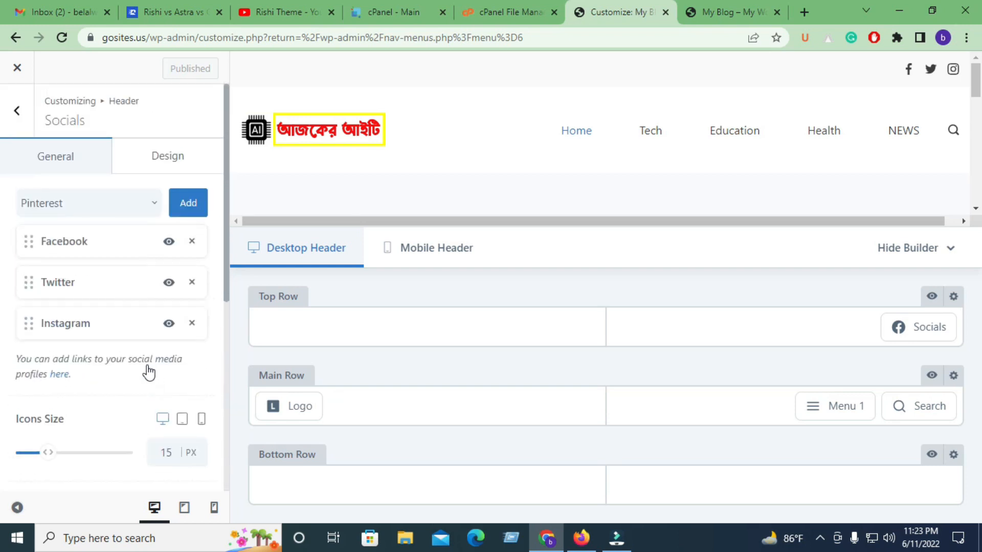
Step: Return to the header elements list and scroll down to Time
{"action": "left_click", "coordinate": [21, 114]}
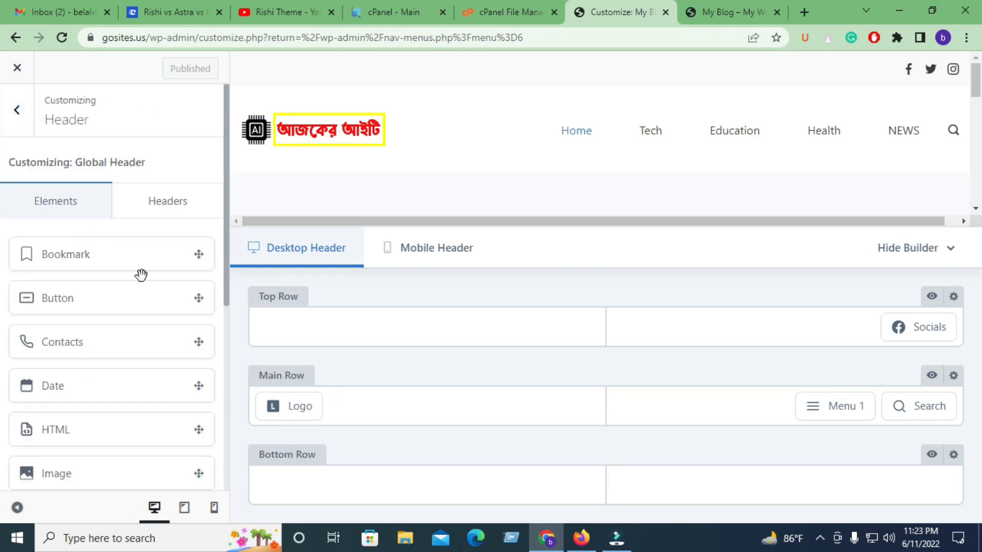
{"action": "scroll", "coordinate": [132, 298], "scroll_direction": "down", "scroll_amount": 2}
{"action": "scroll", "coordinate": [132, 318], "scroll_direction": "down", "scroll_amount": 5}
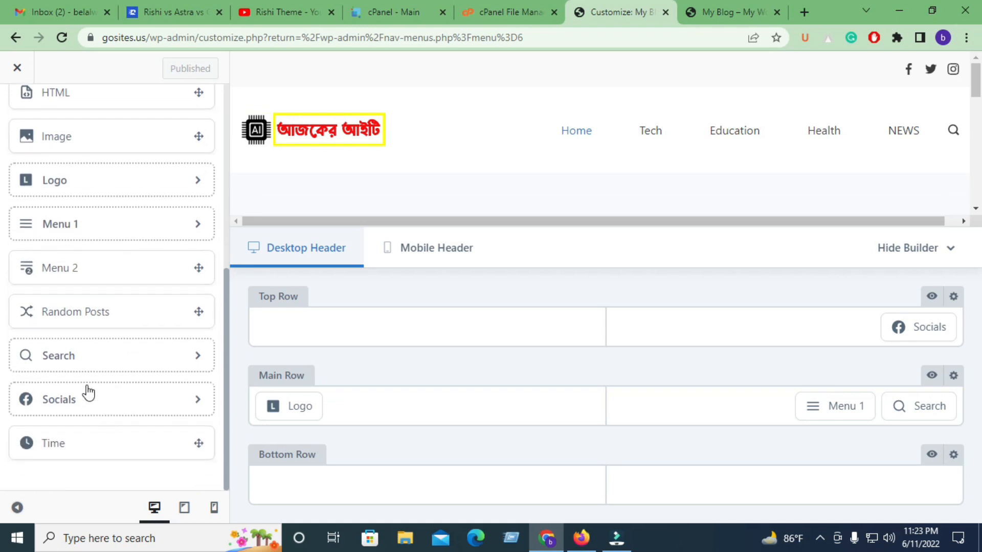
Step: Place the Time element at the left of the header's Top Row, publish, and check the live site
{"action": "left_click_drag", "start_coordinate": [46, 451], "coordinate": [297, 342]}
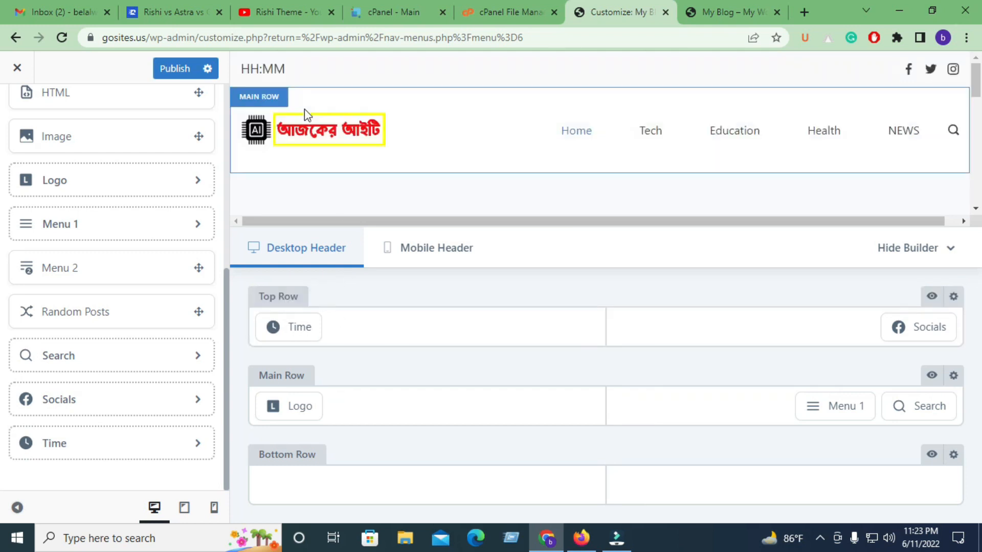
{"action": "left_click", "coordinate": [177, 69]}
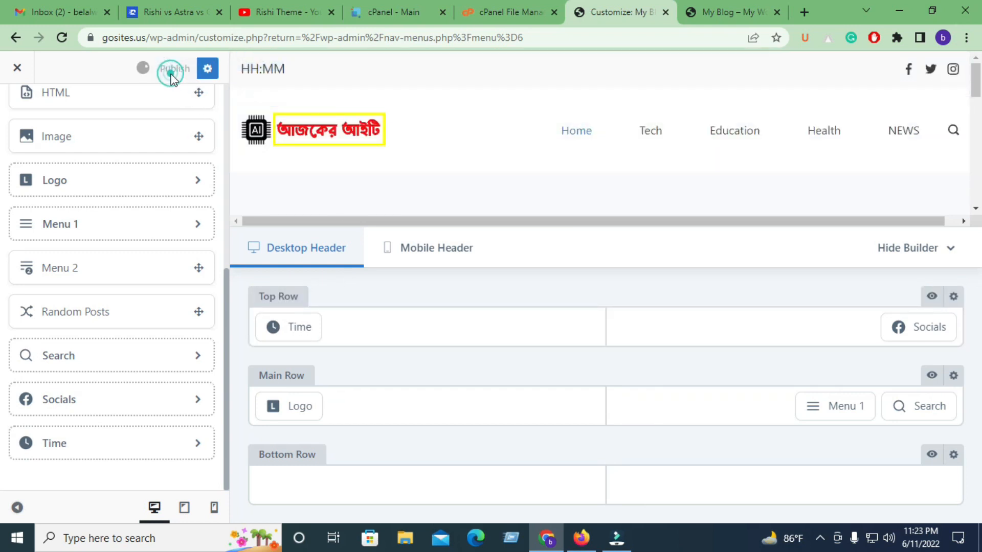
{"action": "left_click", "coordinate": [734, 11]}
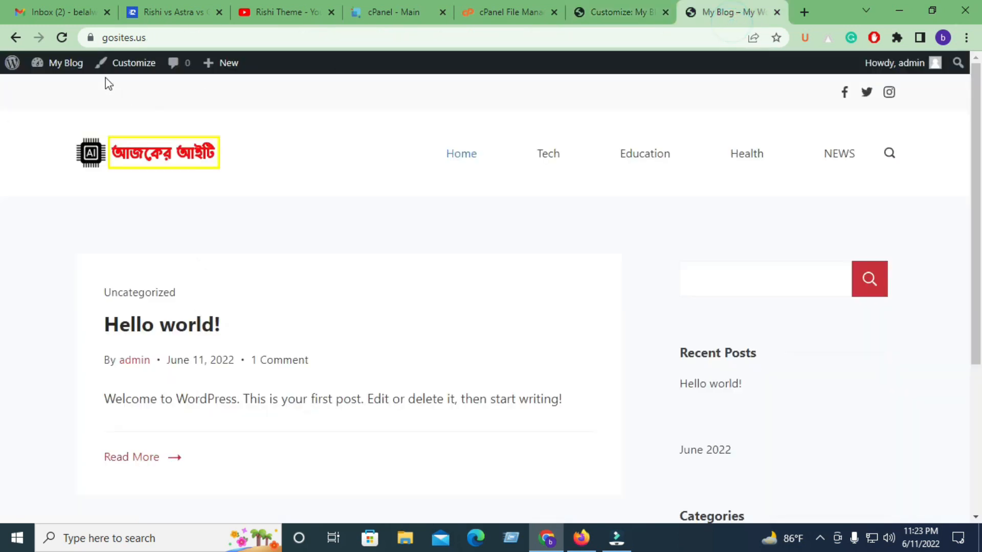
{"action": "left_click", "coordinate": [61, 38]}
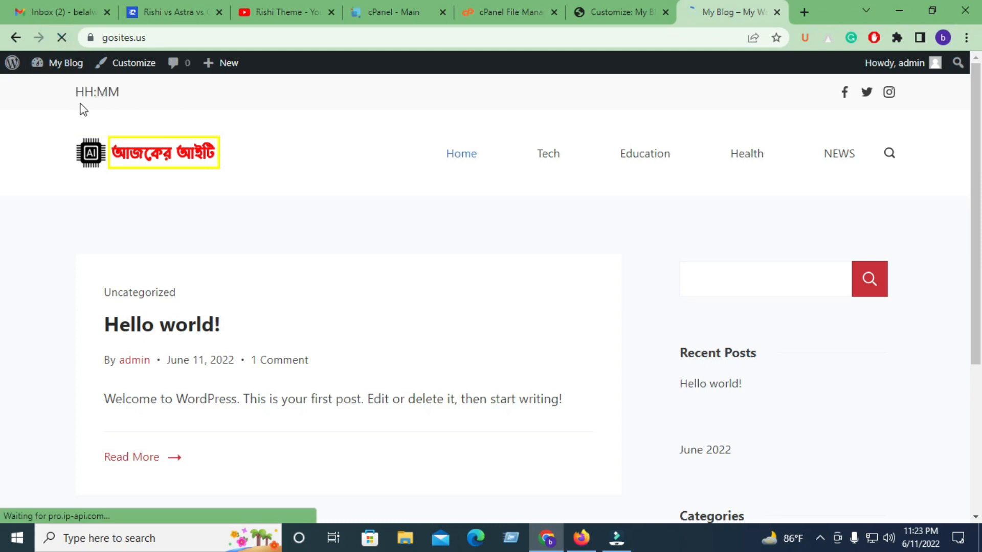
{"action": "left_click", "coordinate": [631, 7]}
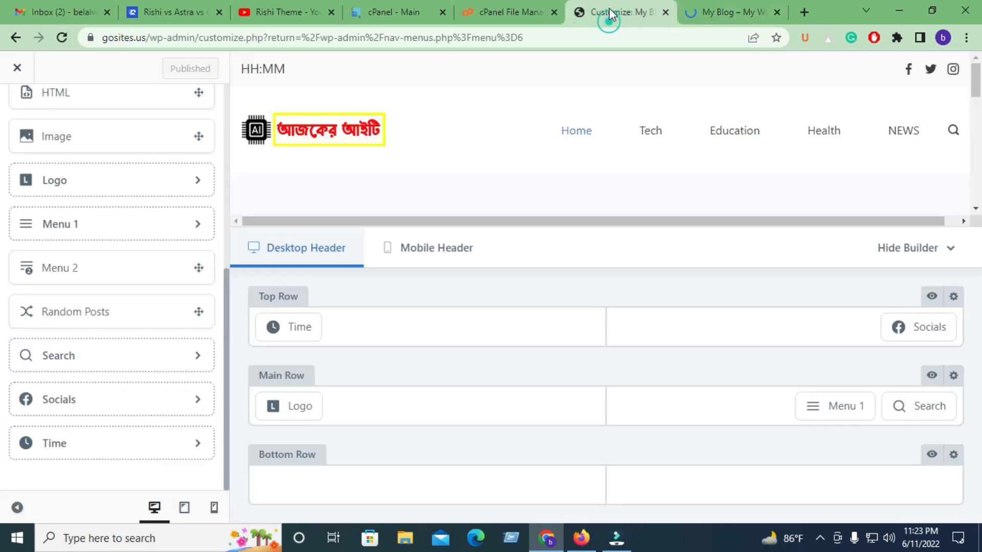
Step: Switch the Time format to 5:18 PM, publish, and reload the live site
{"action": "left_click", "coordinate": [290, 298]}
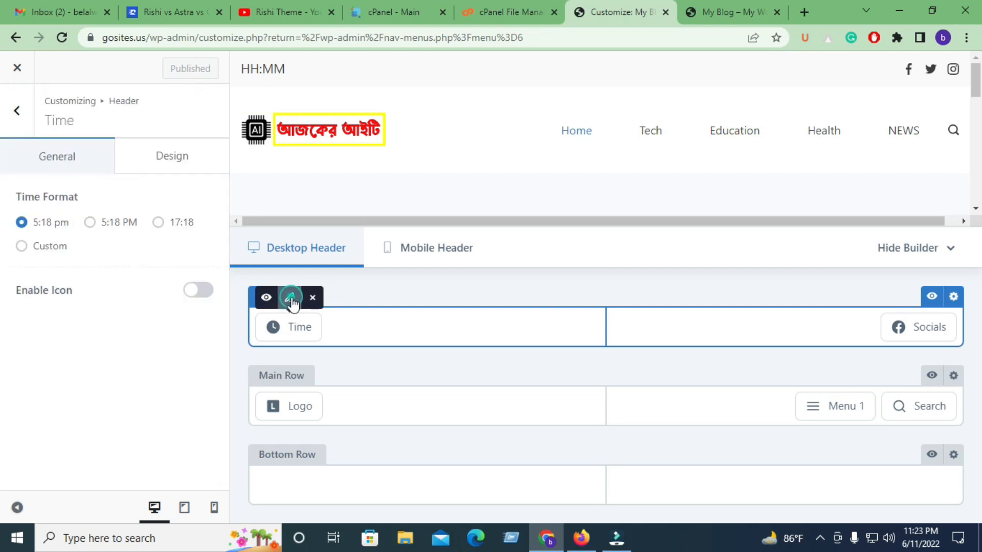
{"action": "left_click", "coordinate": [90, 223]}
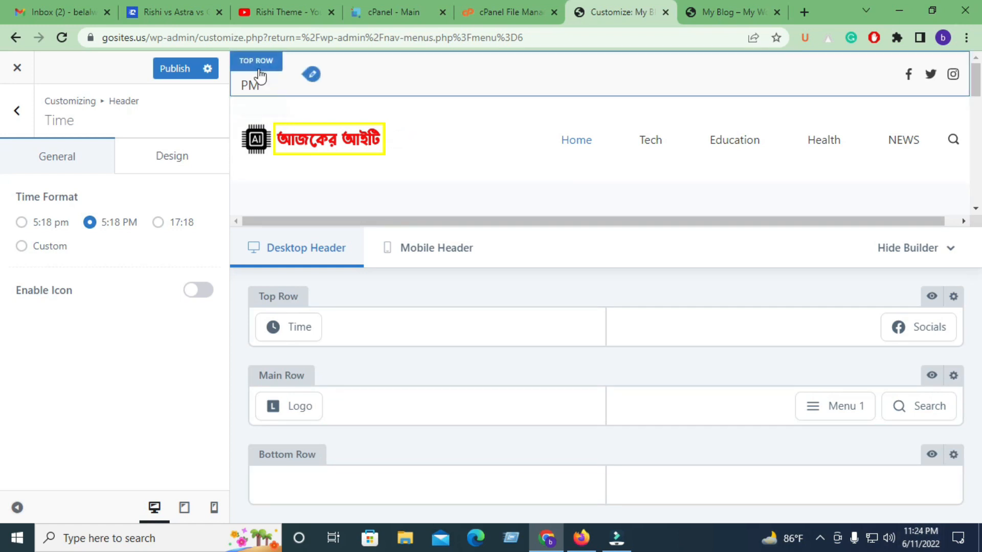
{"action": "left_click", "coordinate": [169, 72]}
{"action": "left_click", "coordinate": [719, 3]}
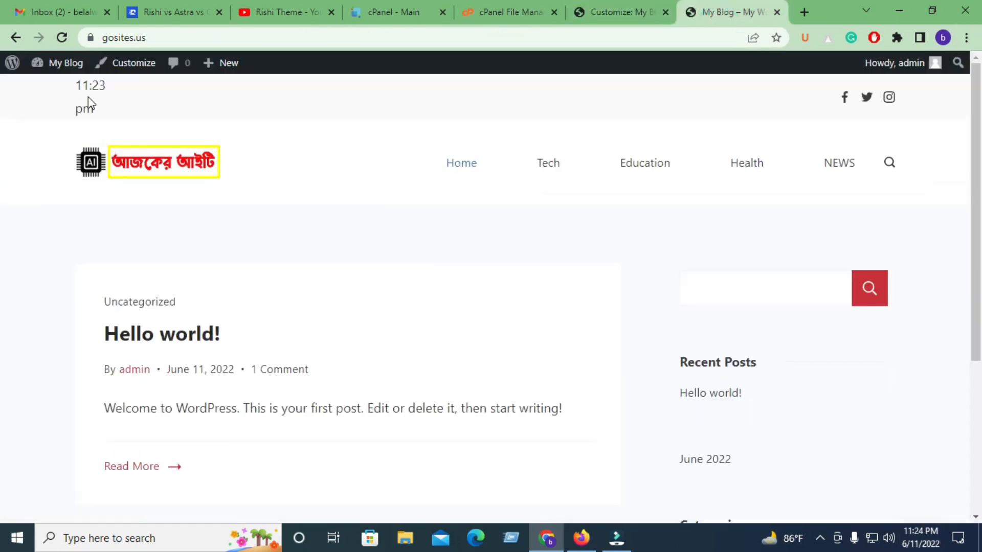
{"action": "left_click", "coordinate": [60, 37]}
Step: Scroll through the live front page checking the clock top bar and footer, then open a new browser tab
{"action": "scroll", "coordinate": [511, 286], "scroll_direction": "down", "scroll_amount": 5}
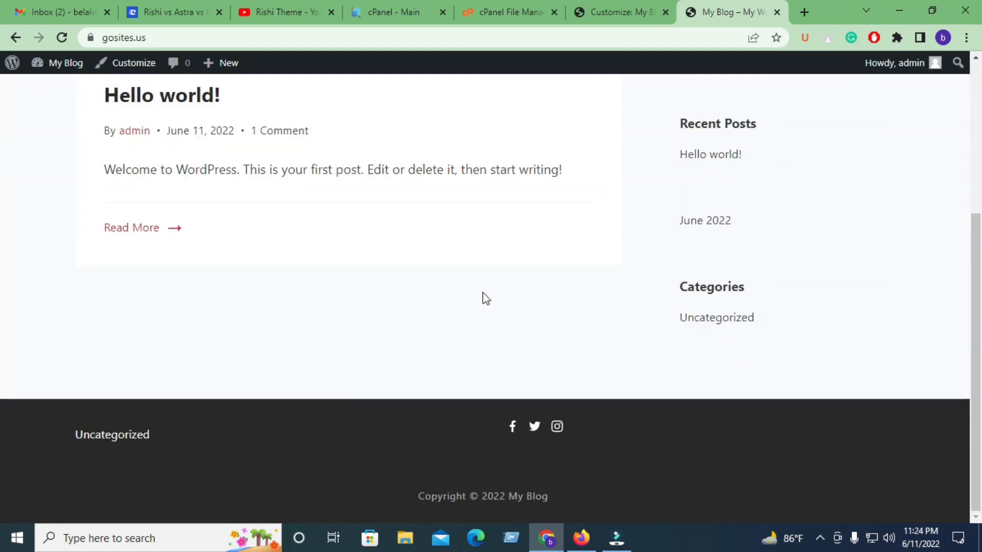
{"action": "scroll", "coordinate": [501, 372], "scroll_direction": "up", "scroll_amount": 5}
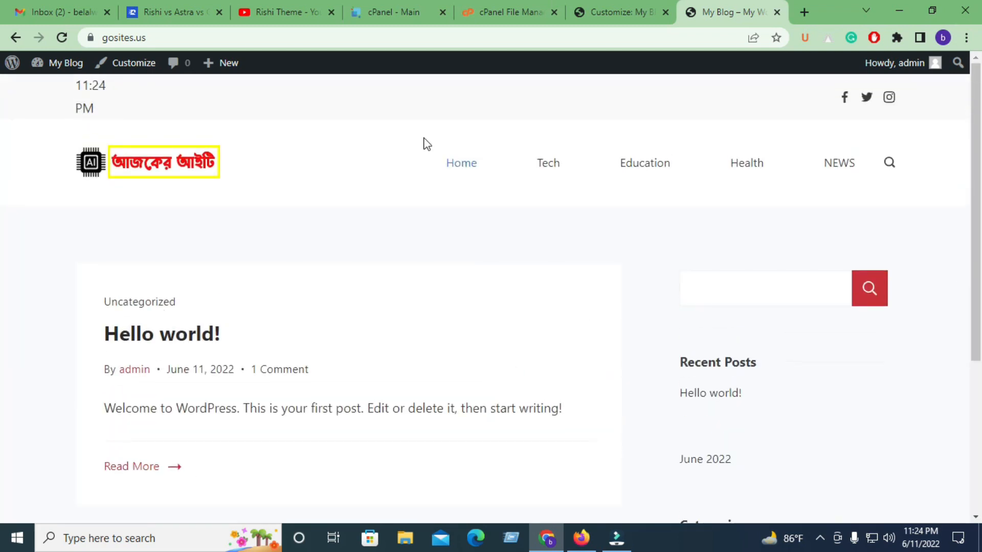
{"action": "scroll", "coordinate": [629, 379], "scroll_direction": "down", "scroll_amount": 4}
{"action": "scroll", "coordinate": [588, 388], "scroll_direction": "up", "scroll_amount": 3}
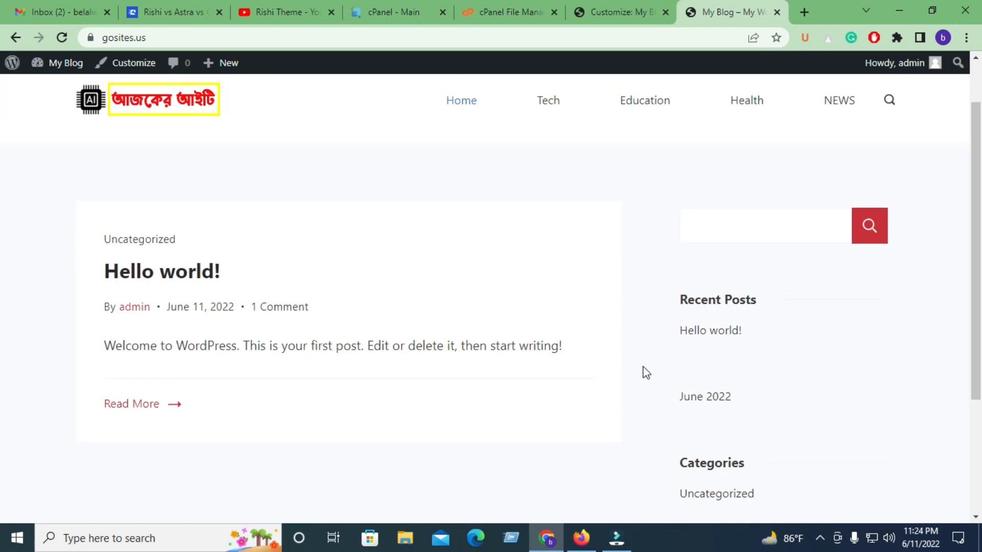
{"action": "scroll", "coordinate": [645, 373], "scroll_direction": "up", "scroll_amount": 1}
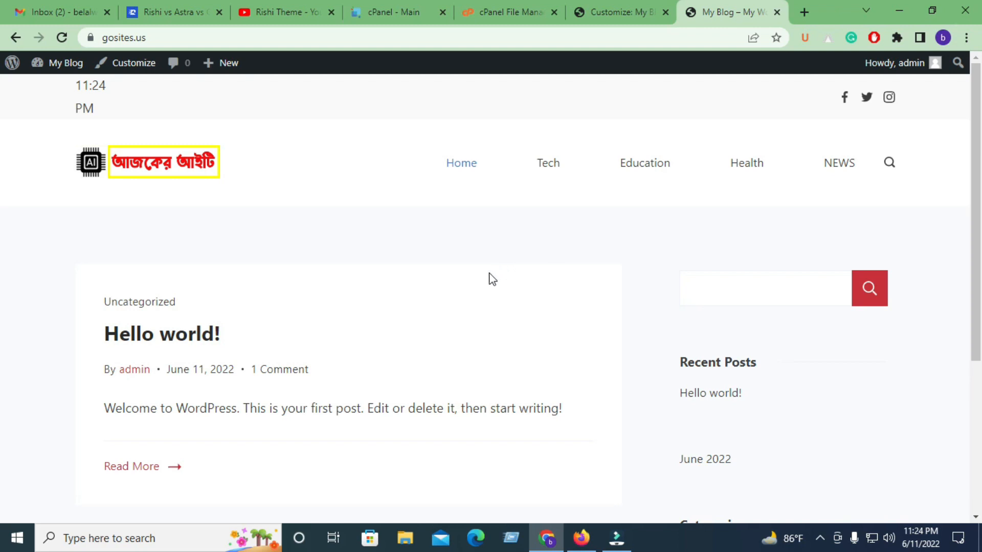
{"action": "scroll", "coordinate": [491, 279], "scroll_direction": "down", "scroll_amount": 4}
{"action": "scroll", "coordinate": [799, 270], "scroll_direction": "up", "scroll_amount": 4}
{"action": "scroll", "coordinate": [482, 327], "scroll_direction": "down", "scroll_amount": 5}
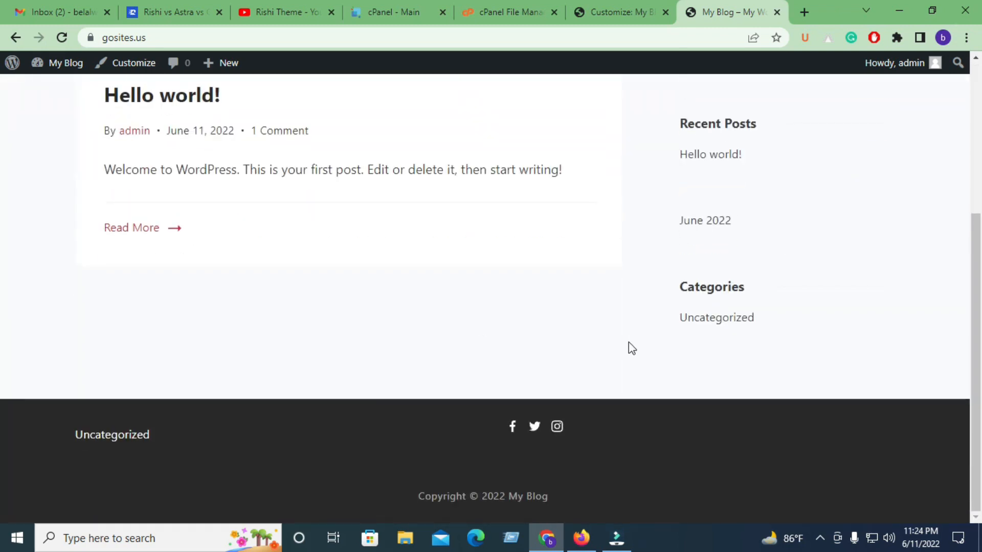
{"action": "scroll", "coordinate": [628, 342], "scroll_direction": "up", "scroll_amount": 4}
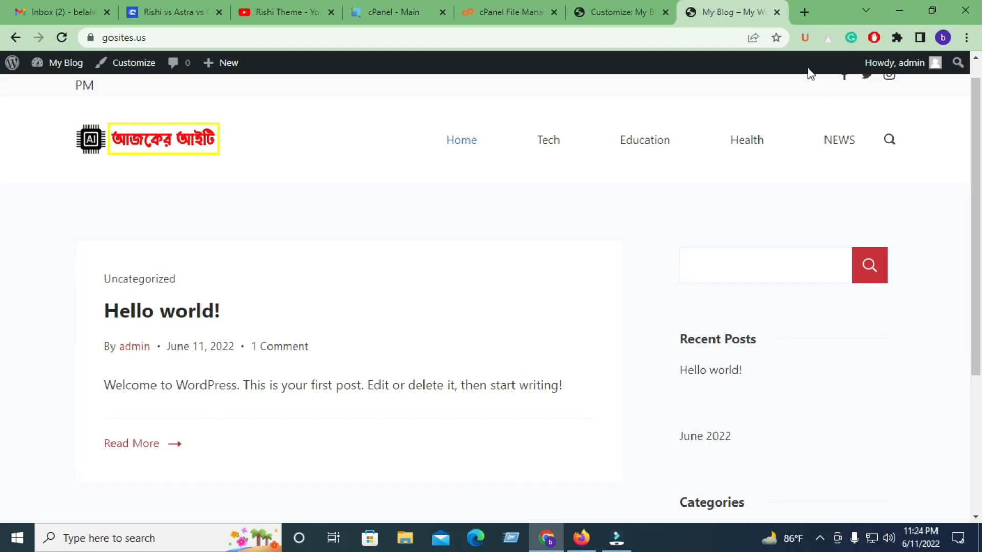
{"action": "left_click", "coordinate": [804, 12]}
Step: Search Google for rishi theme and go to the rishitheme.com pricing page
{"action": "left_click", "coordinate": [279, 35]}
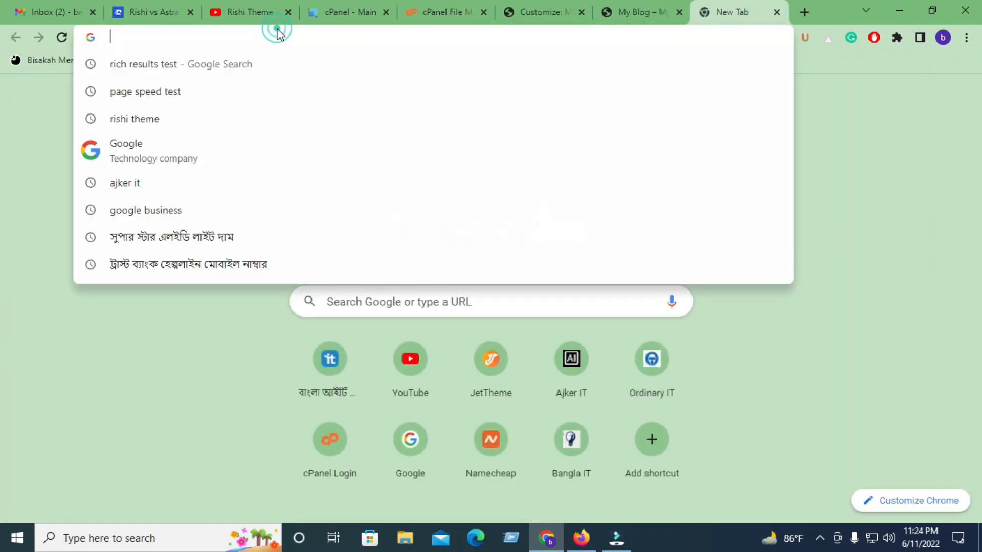
{"action": "left_click", "coordinate": [215, 119]}
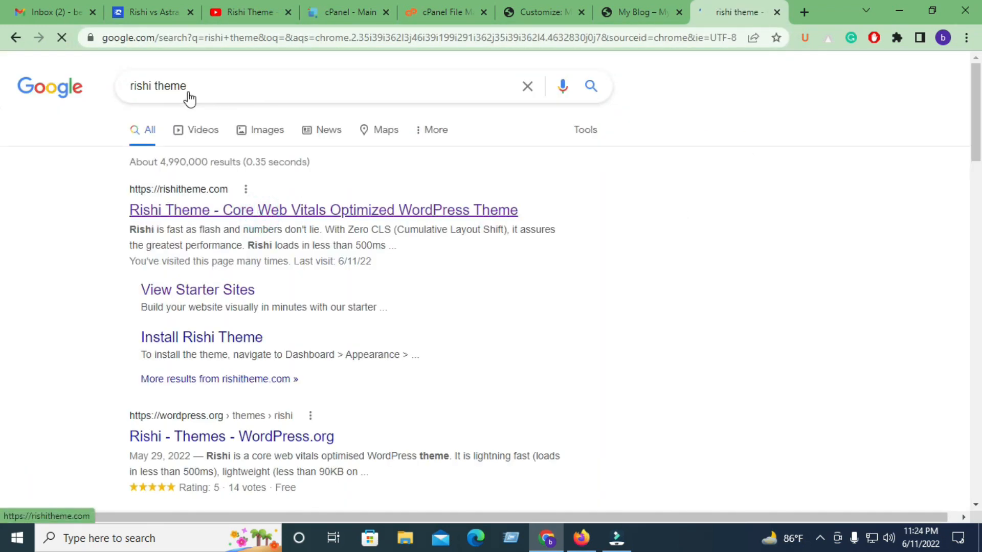
{"action": "left_click", "coordinate": [432, 217]}
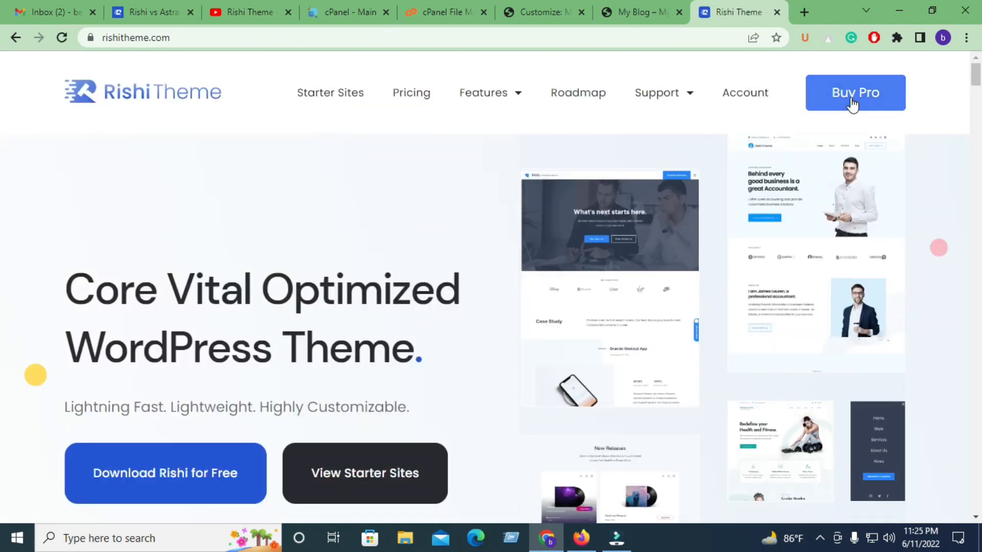
{"action": "left_click", "coordinate": [851, 103]}
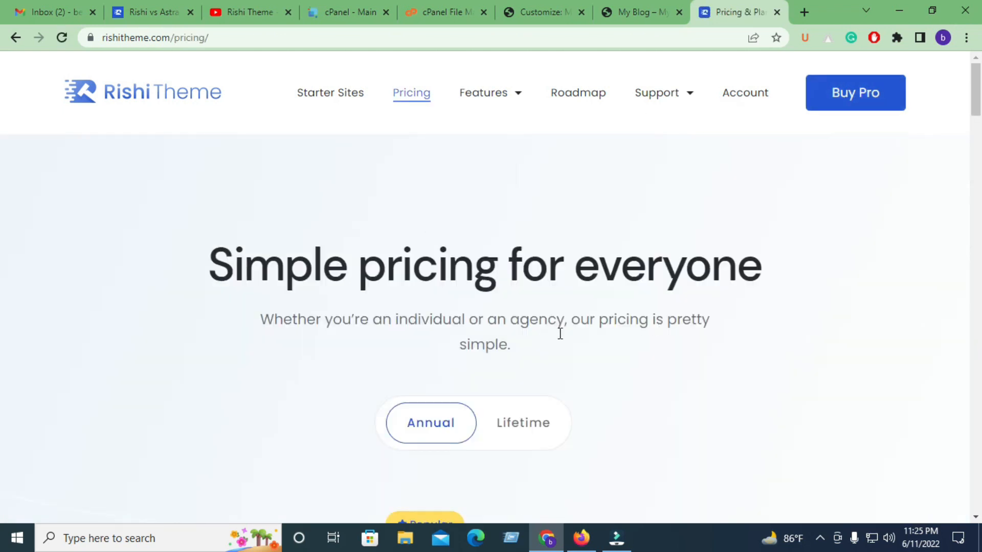
Step: Review the Personal, Professional and Agency plan details
{"action": "scroll", "coordinate": [478, 342], "scroll_direction": "down", "scroll_amount": 3}
{"action": "scroll", "coordinate": [212, 366], "scroll_direction": "down", "scroll_amount": 3}
{"action": "double_click", "coordinate": [106, 292]}
{"action": "scroll", "coordinate": [274, 344], "scroll_direction": "down", "scroll_amount": 2}
{"action": "scroll", "coordinate": [398, 324], "scroll_direction": "up", "scroll_amount": 3}
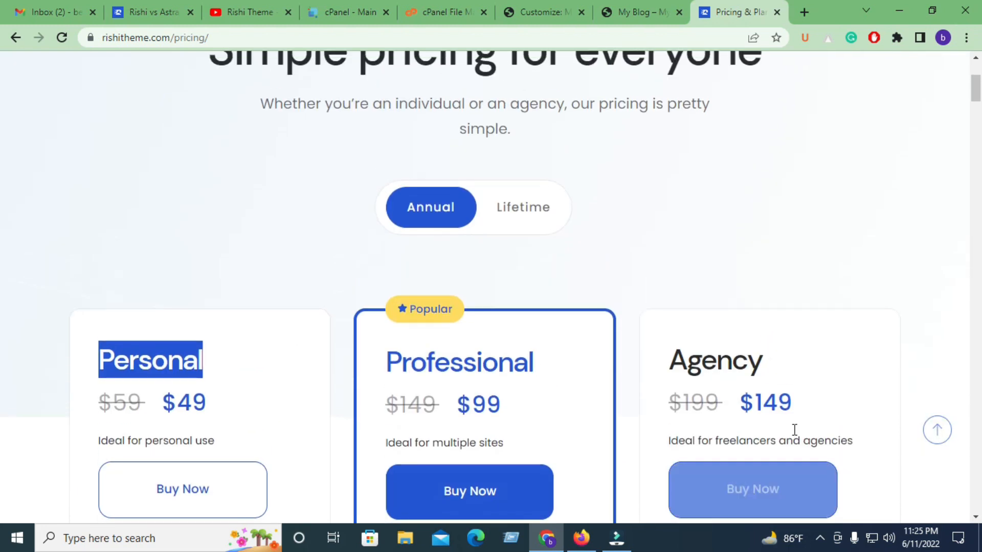
{"action": "left_click_drag", "start_coordinate": [765, 366], "coordinate": [263, 397]}
{"action": "left_click", "coordinate": [136, 361]}
{"action": "left_click", "coordinate": [455, 362]}
{"action": "left_click", "coordinate": [704, 356]}
Step: Switch the plans to Lifetime pricing: $99 Personal, $199 Professional, $299 Agency
{"action": "left_click", "coordinate": [527, 207]}
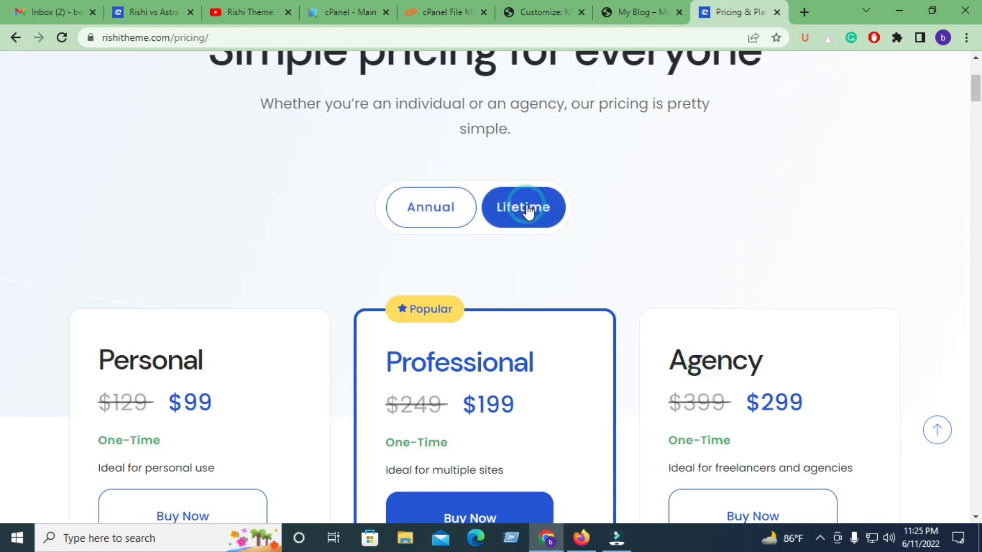
{"action": "scroll", "coordinate": [745, 376], "scroll_direction": "down", "scroll_amount": 1}
{"action": "left_click_drag", "start_coordinate": [757, 329], "coordinate": [845, 335]}
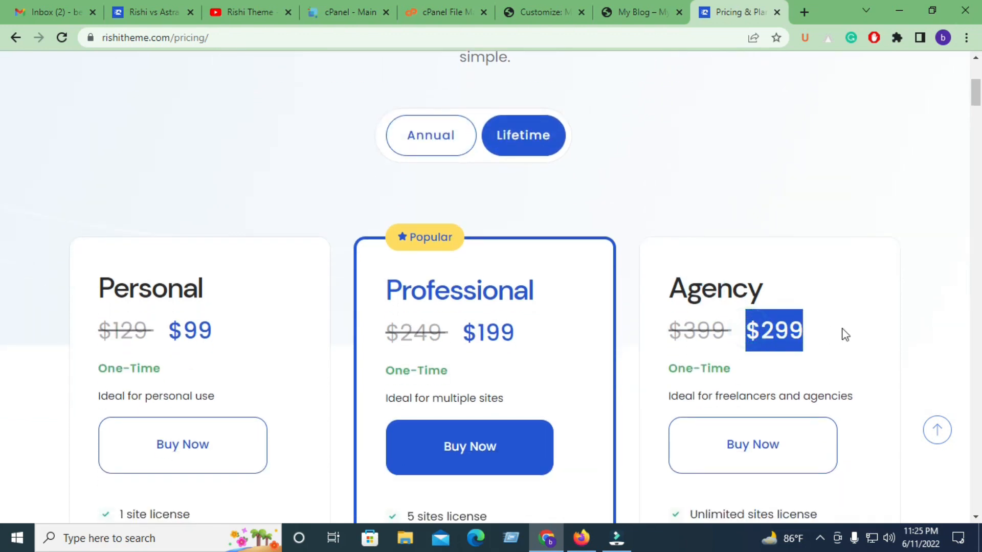
{"action": "left_click_drag", "start_coordinate": [529, 331], "coordinate": [463, 335]}
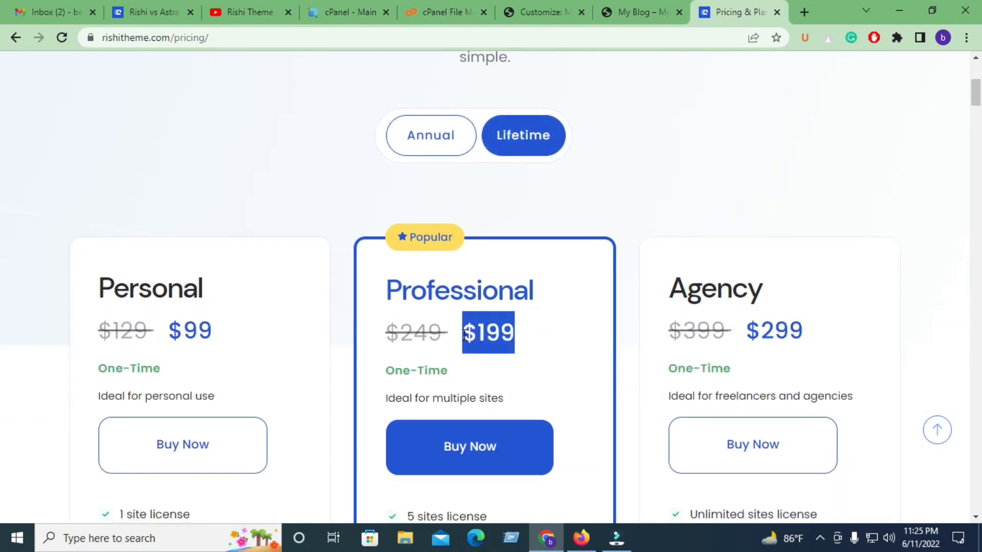
{"action": "left_click_drag", "start_coordinate": [232, 335], "coordinate": [144, 338]}
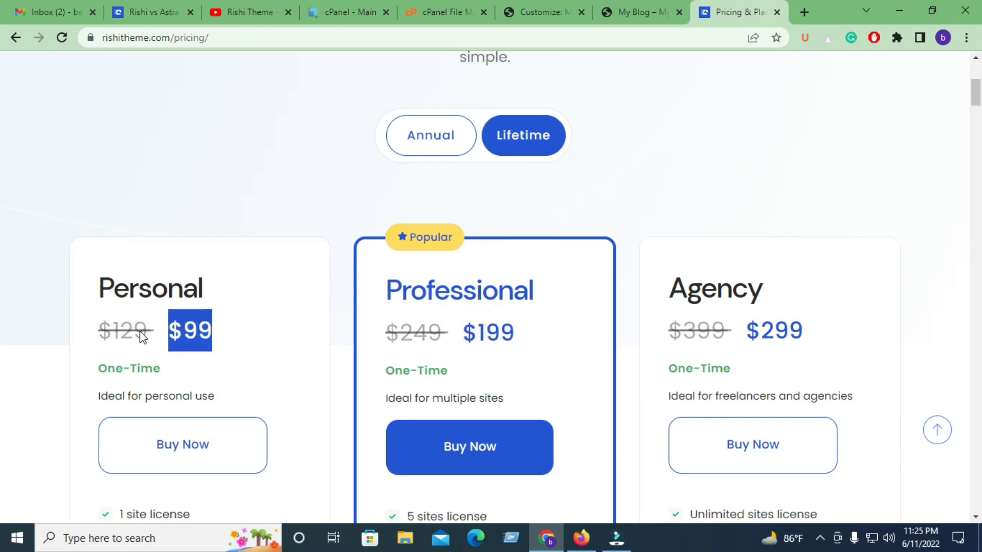
{"action": "left_click_drag", "start_coordinate": [129, 287], "coordinate": [259, 290]}
{"action": "scroll", "coordinate": [581, 399], "scroll_direction": "down", "scroll_amount": 4}
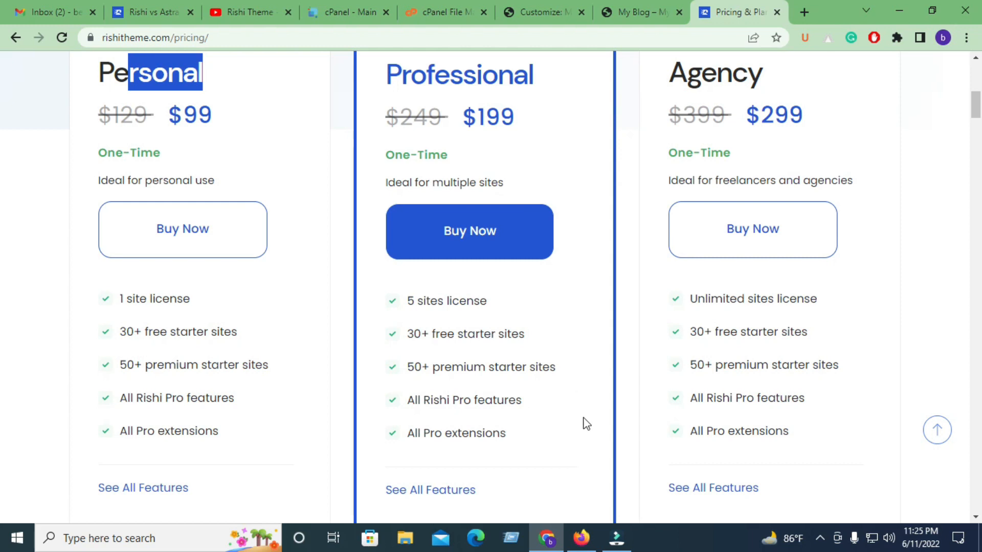
{"action": "scroll", "coordinate": [587, 424], "scroll_direction": "up", "scroll_amount": 5}
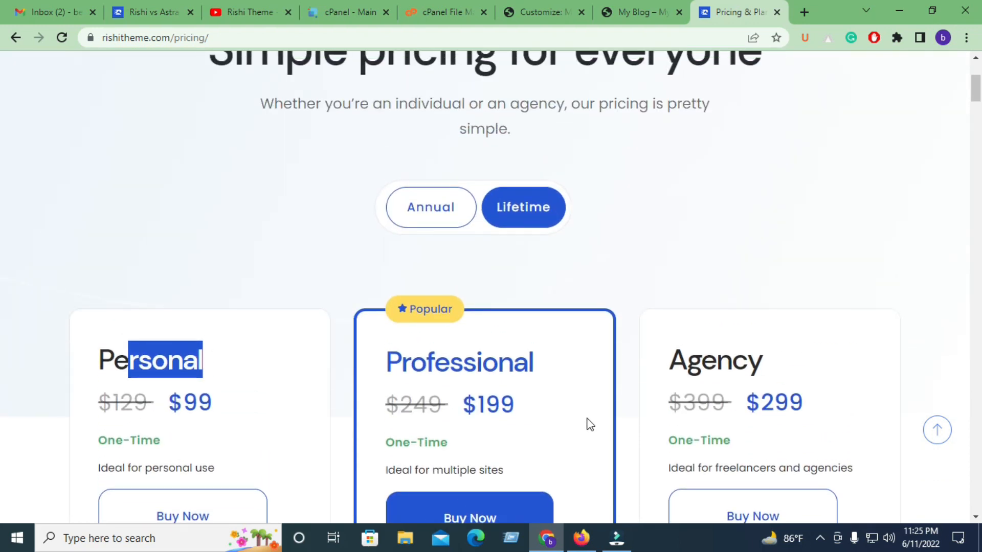
{"action": "scroll", "coordinate": [589, 424], "scroll_direction": "up", "scroll_amount": 4}
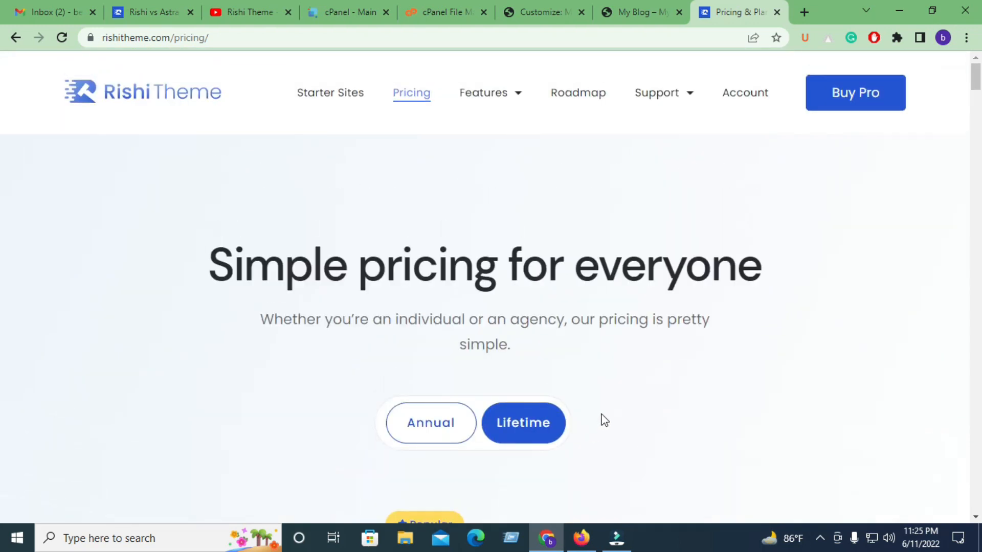